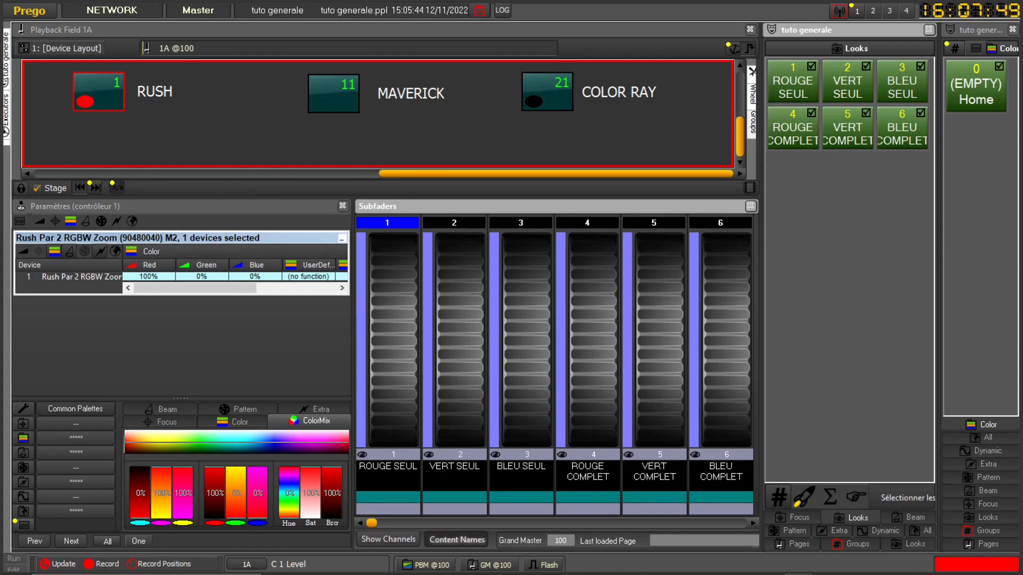
Delete all six existing Looks, from ROUGE SEUL to BLEU COMPLET, from the show.
{"action": "left_click", "coordinate": [5, 46]}
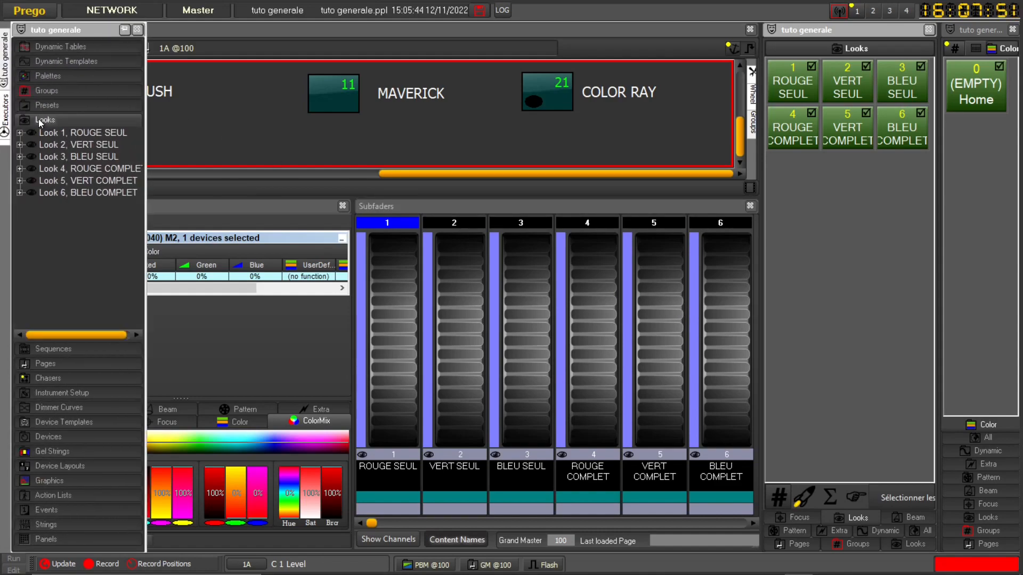
{"action": "left_click", "coordinate": [64, 137]}
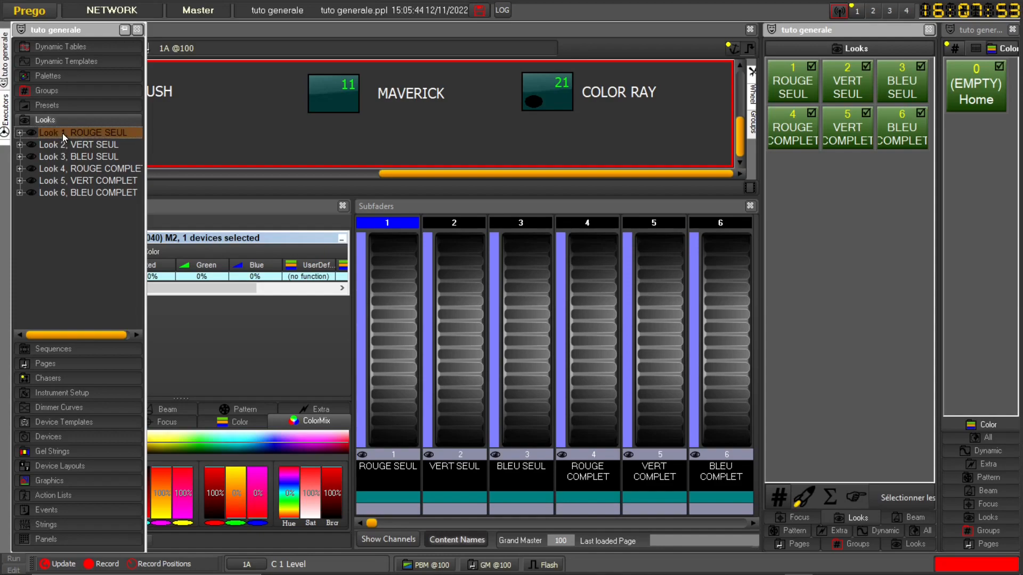
{"action": "left_click", "coordinate": [68, 194], "text": "shift"}
{"action": "right_click", "coordinate": [69, 157]}
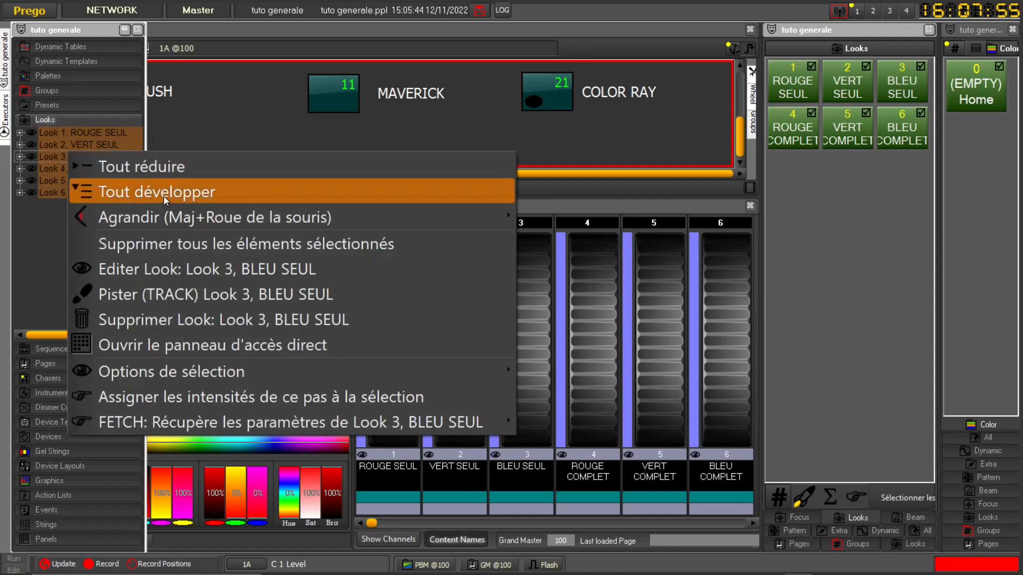
{"action": "left_click", "coordinate": [154, 243]}
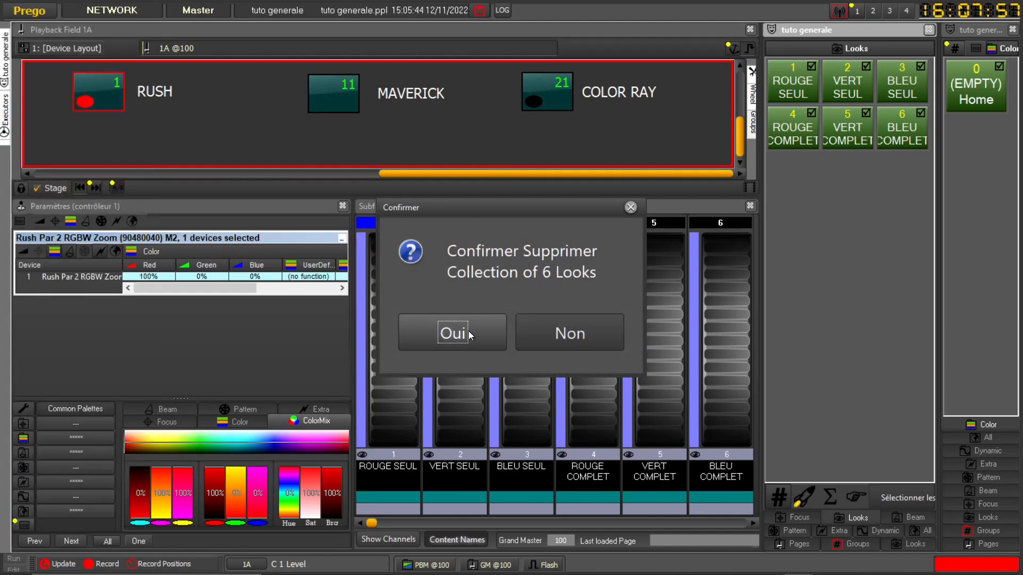
{"action": "left_click", "coordinate": [470, 333]}
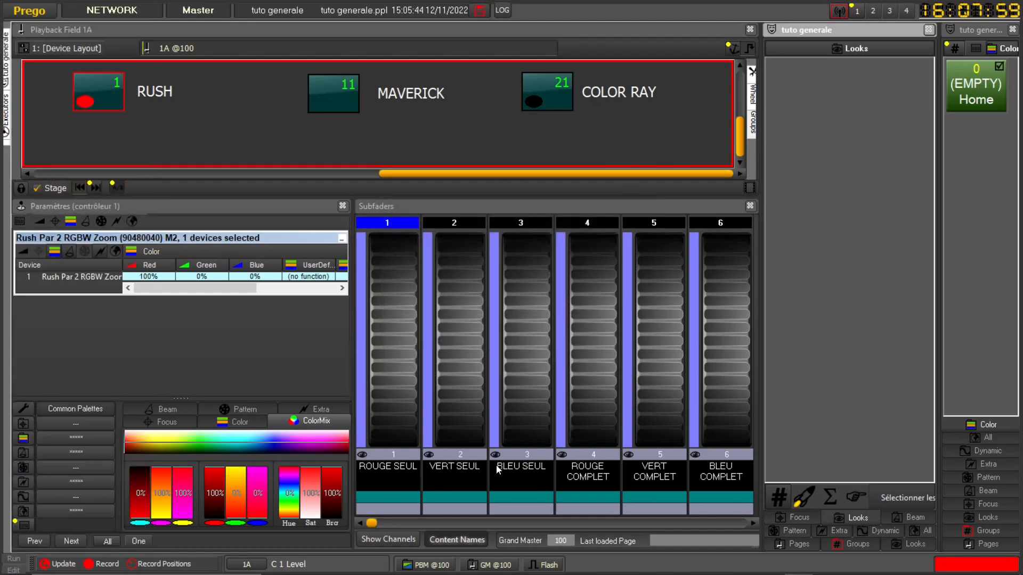
Clear all the registers loaded on the subfaders.
{"action": "right_click", "coordinate": [515, 470]}
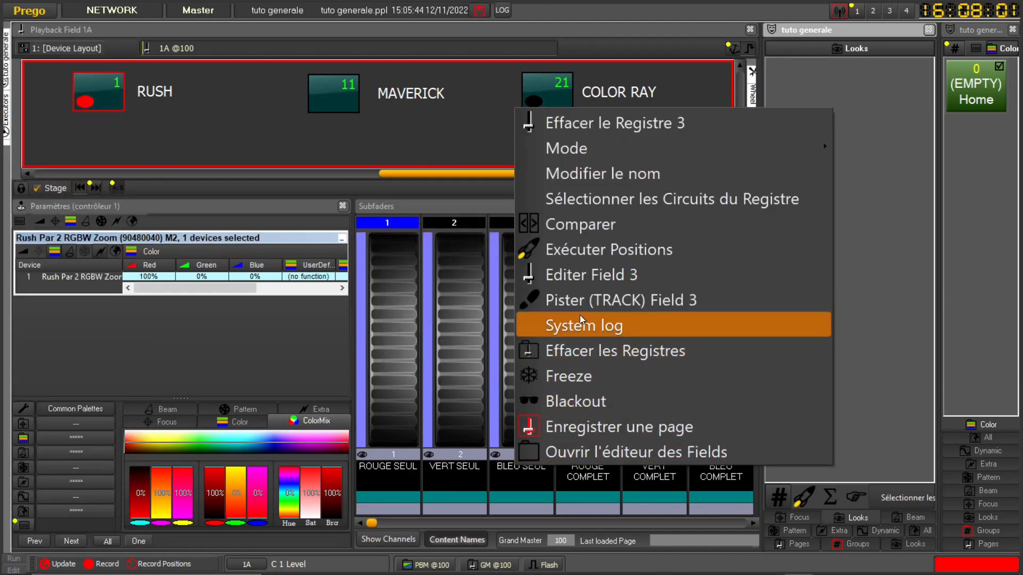
{"action": "left_click", "coordinate": [579, 354]}
{"action": "left_click", "coordinate": [441, 328]}
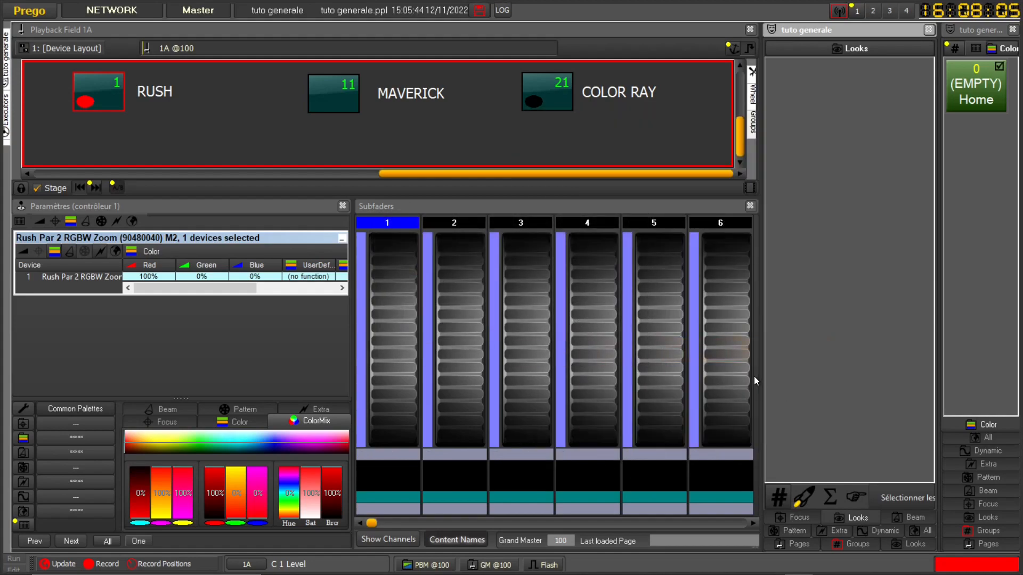
Select the RUSH device (channel 1) in the playback field and bring its intensity to full.
{"action": "left_click", "coordinate": [139, 120]}
{"action": "left_click", "coordinate": [100, 96]}
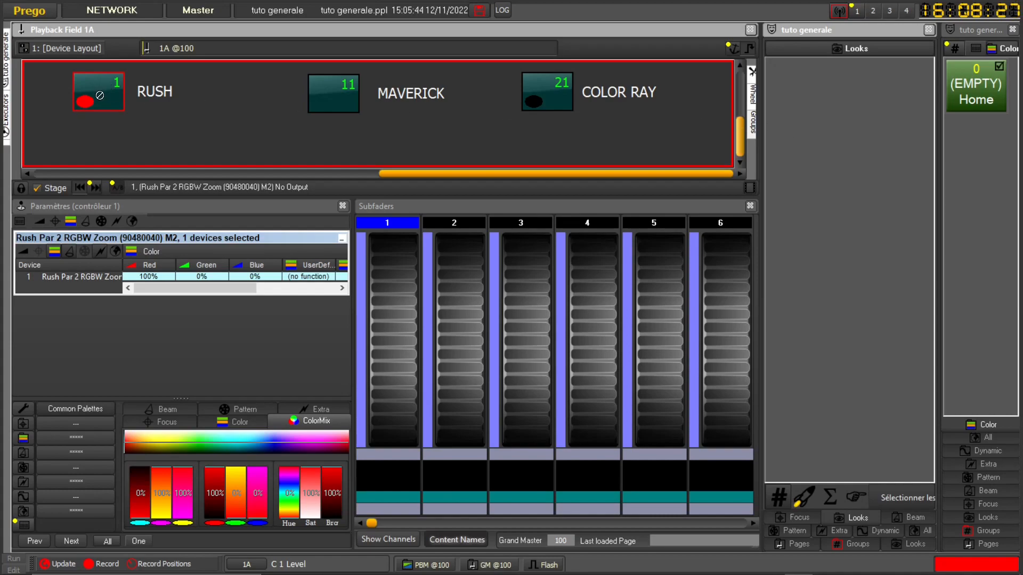
{"action": "key", "text": "f"}
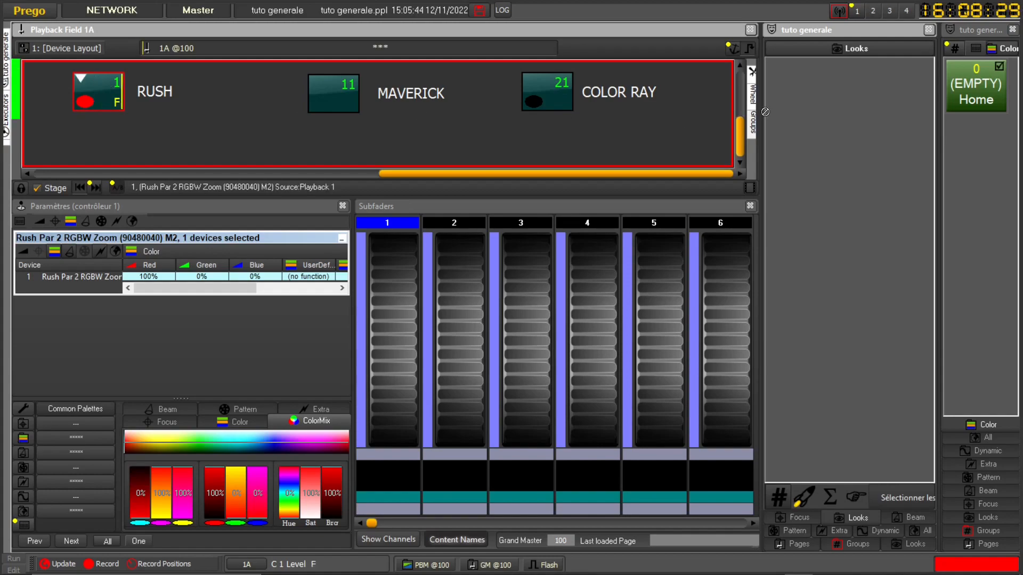
Record the red RUSH state as new Look 1 named ROUGE SEUL, with only the Color attributes included.
{"action": "left_click", "coordinate": [802, 88]}
{"action": "left_click", "coordinate": [850, 118]}
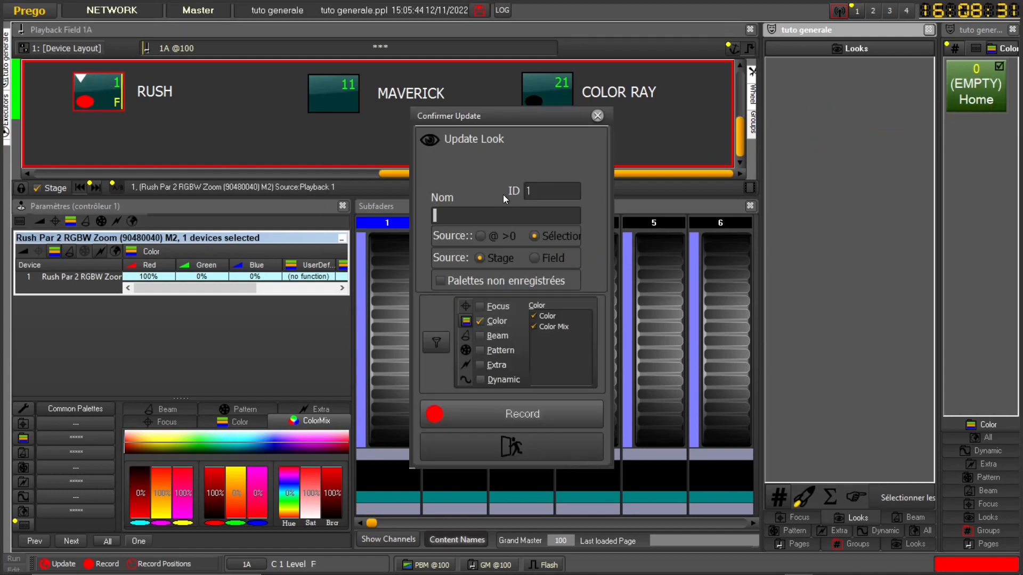
{"action": "type", "text": "ROUGE SEUL"}
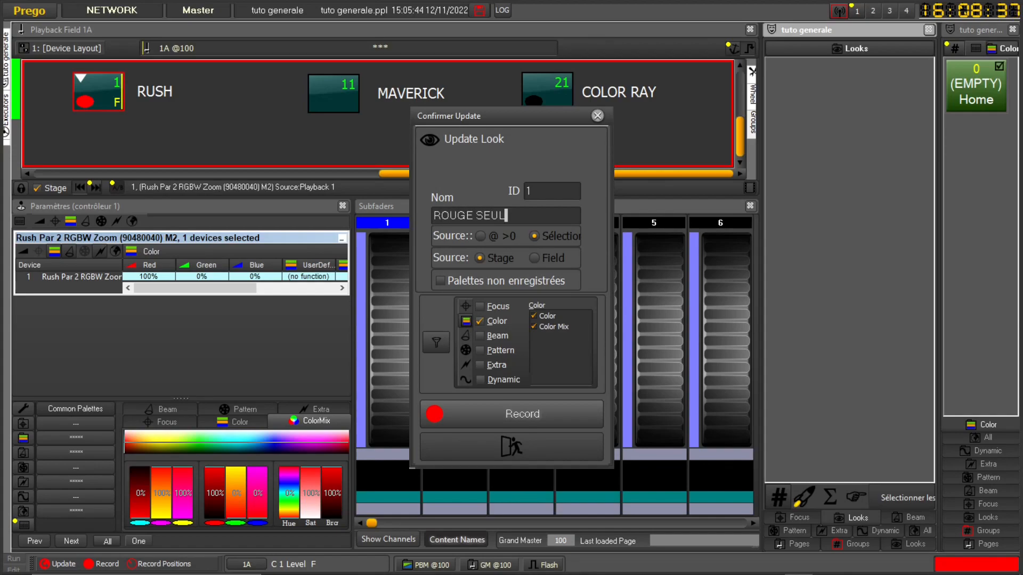
{"action": "left_click", "coordinate": [481, 307]}
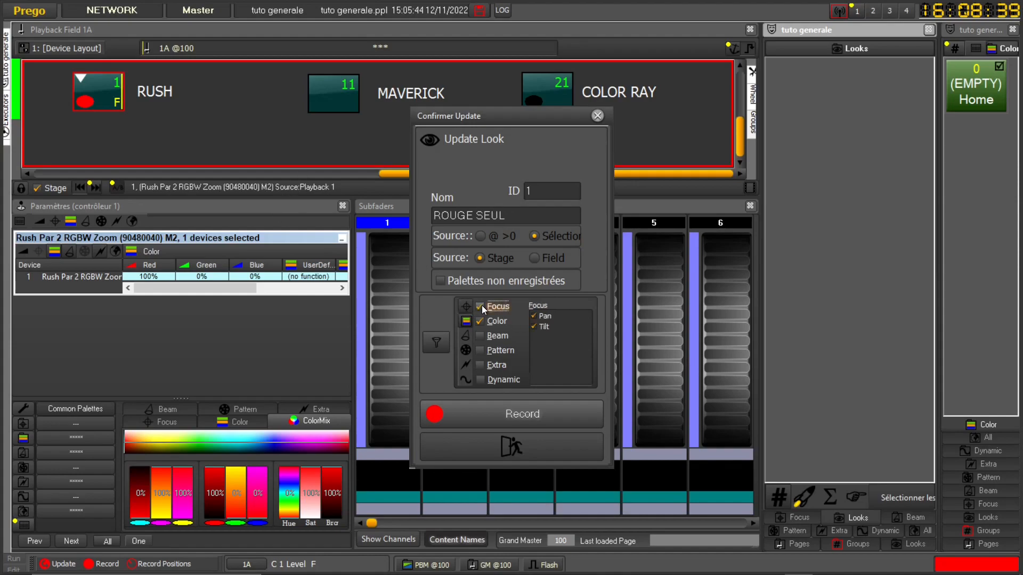
{"action": "left_click", "coordinate": [481, 308]}
{"action": "left_click", "coordinate": [523, 419]}
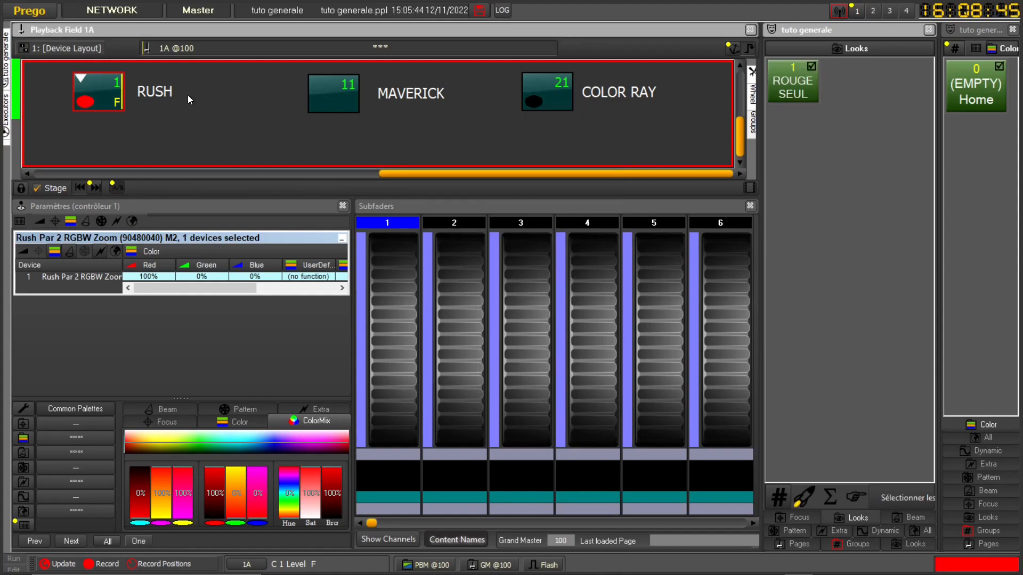
Change the RUSH colour to pure green by setting Red to 0% and Green to 100%.
{"action": "right_click", "coordinate": [152, 277]}
{"action": "key", "text": "Escape"}
{"action": "double_click", "coordinate": [152, 277]}
{"action": "double_click", "coordinate": [202, 277]}
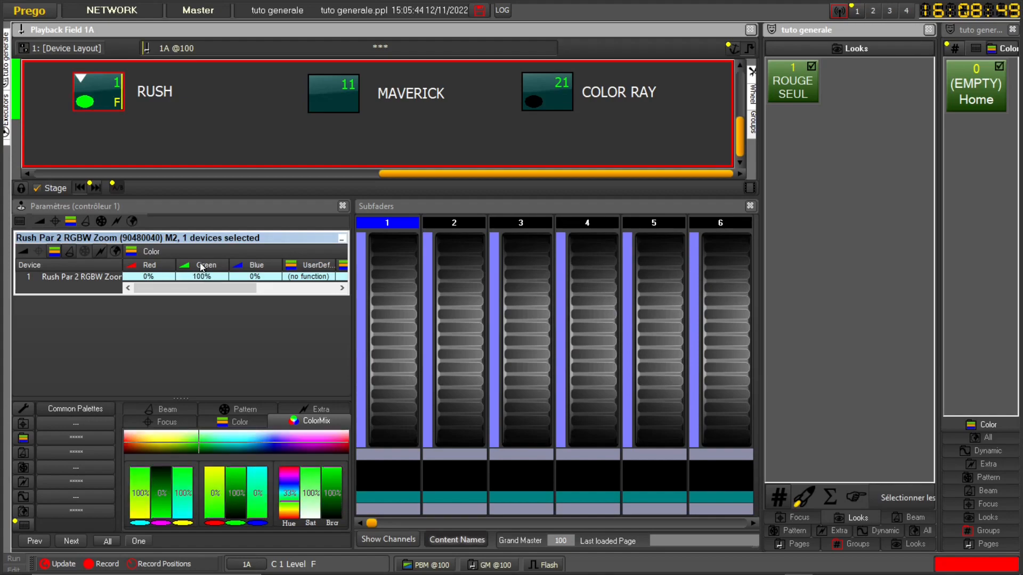
Record the green RUSH state as new Look 2 named VERT SEUL.
{"action": "left_click_drag", "start_coordinate": [542, 123], "coordinate": [875, 148]}
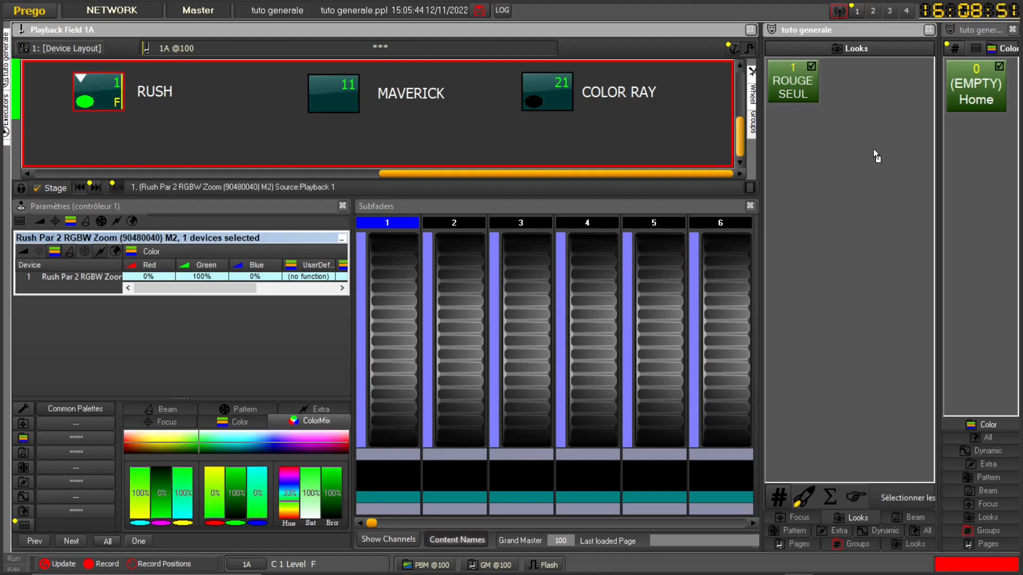
{"action": "left_click", "coordinate": [902, 194]}
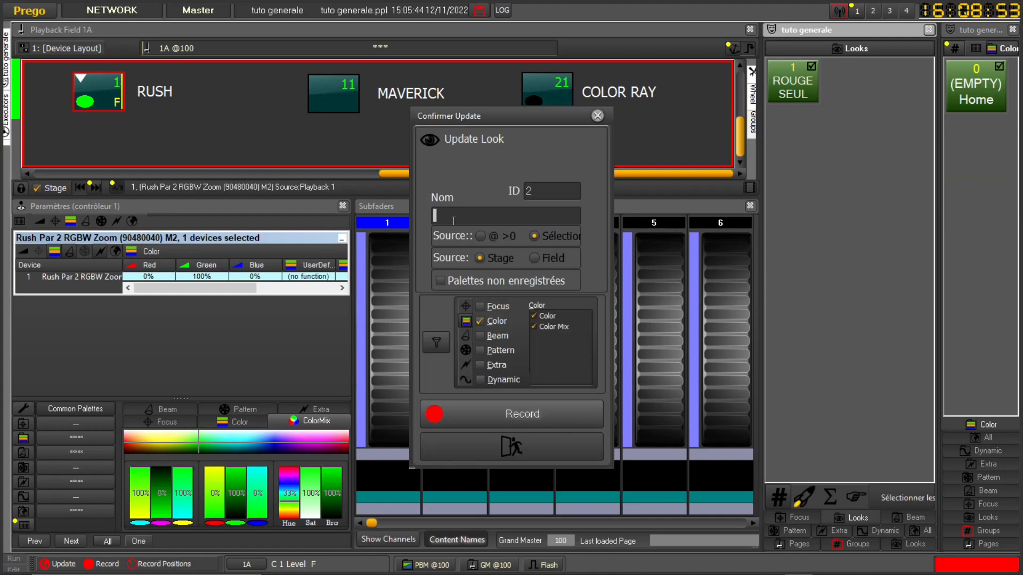
{"action": "type", "text": "VERT SEUL"}
{"action": "left_click", "coordinate": [526, 413]}
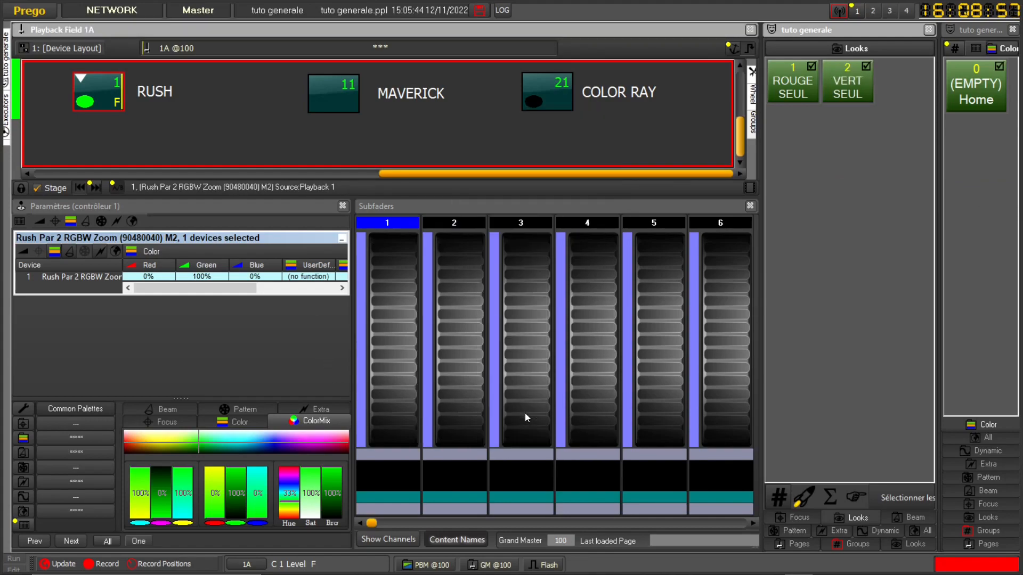
Set the RUSH to Blue 100% and Green 0%, and record it as new Look 3 named BLEU SEUL.
{"action": "left_click", "coordinate": [253, 277]}
{"action": "left_click", "coordinate": [203, 278]}
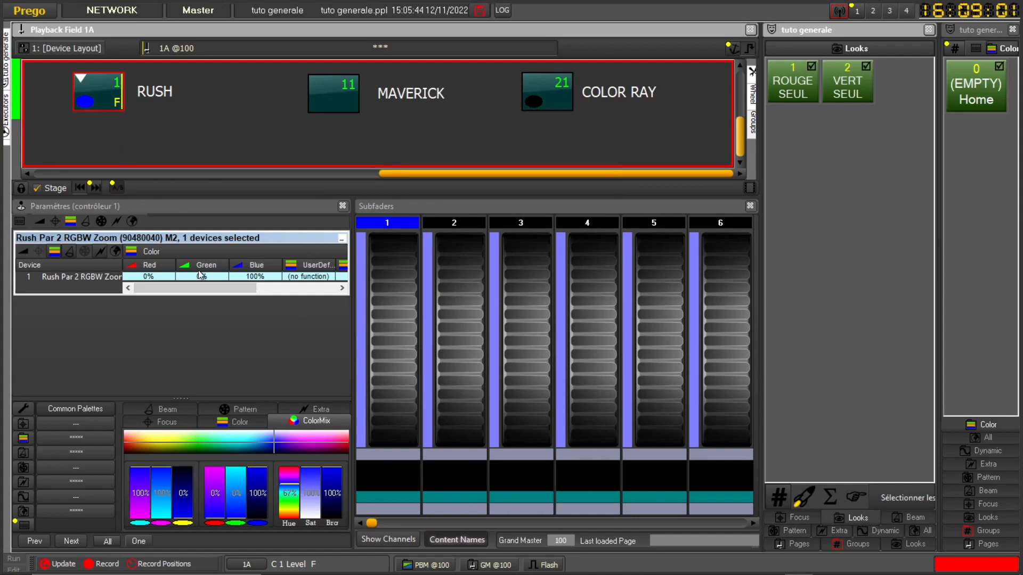
{"action": "left_click", "coordinate": [900, 117]}
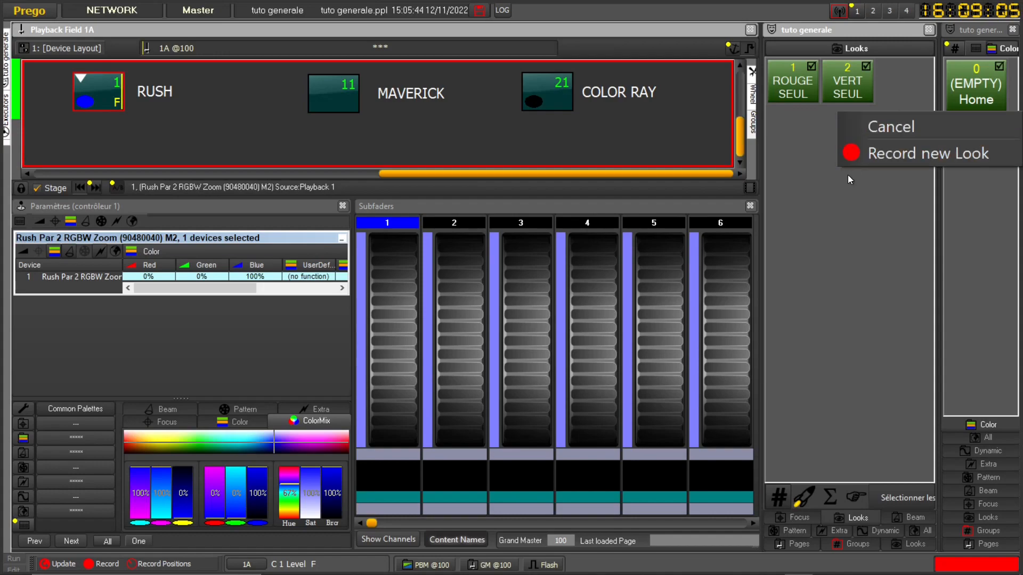
{"action": "left_click", "coordinate": [891, 145]}
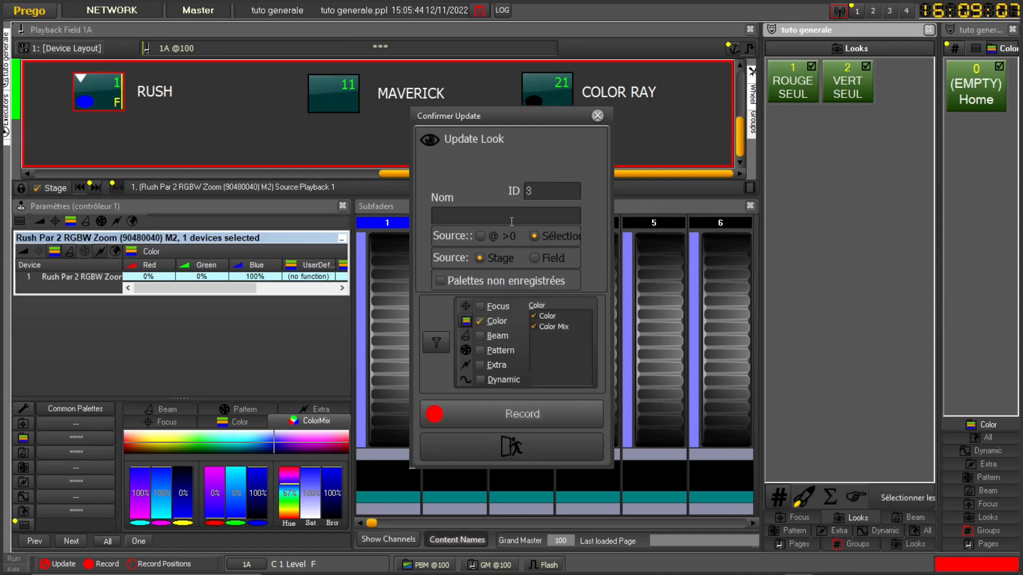
{"action": "type", "text": "BLEU SEUL"}
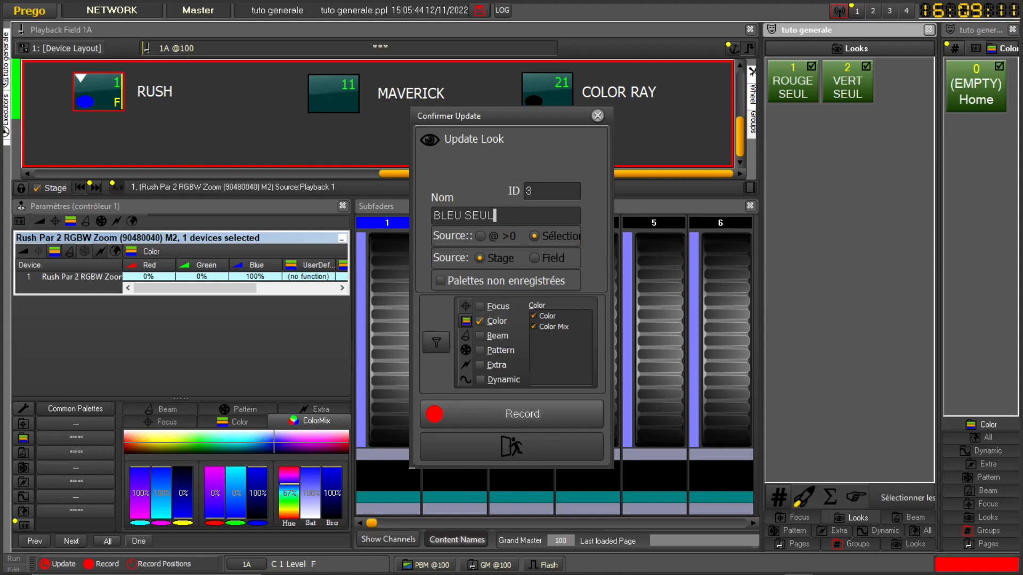
{"action": "key", "text": "Return"}
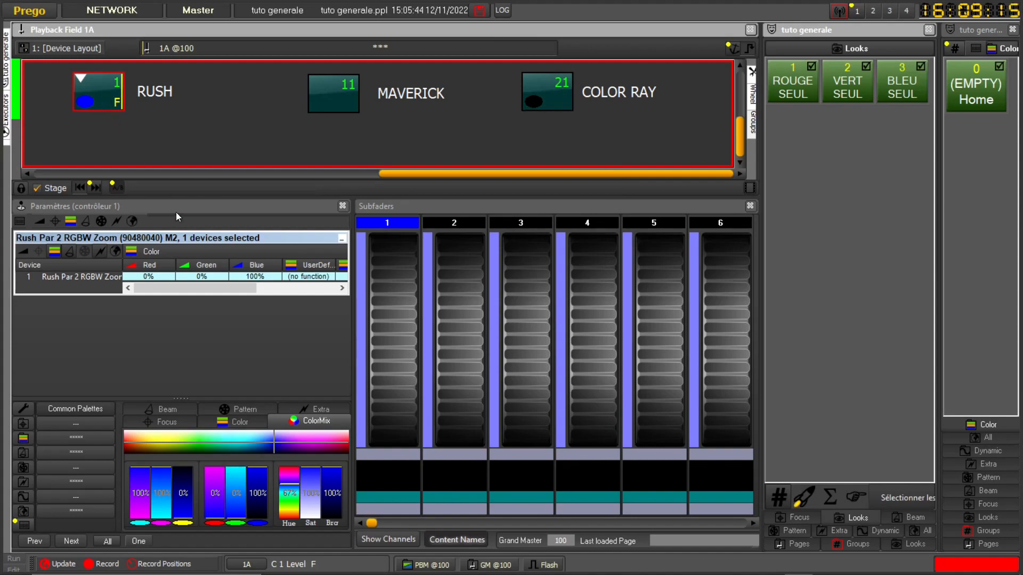
Set the RUSH to Red 100% and Blue 0%, and record it as new Look 4 named ROUGE COMPLET.
{"action": "left_click_drag", "start_coordinate": [156, 276], "coordinate": [149, 238]}
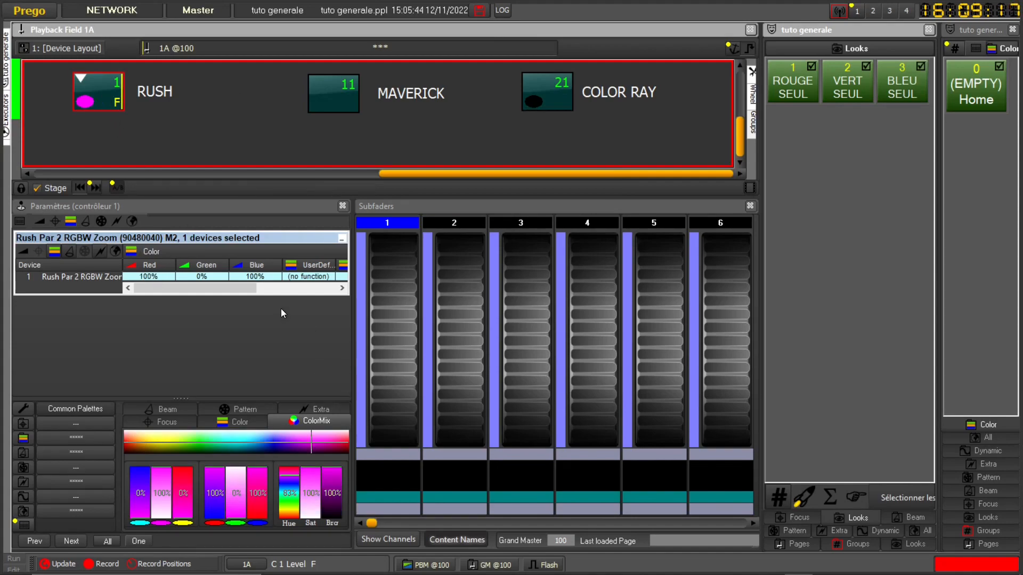
{"action": "left_click_drag", "start_coordinate": [261, 277], "coordinate": [261, 315]}
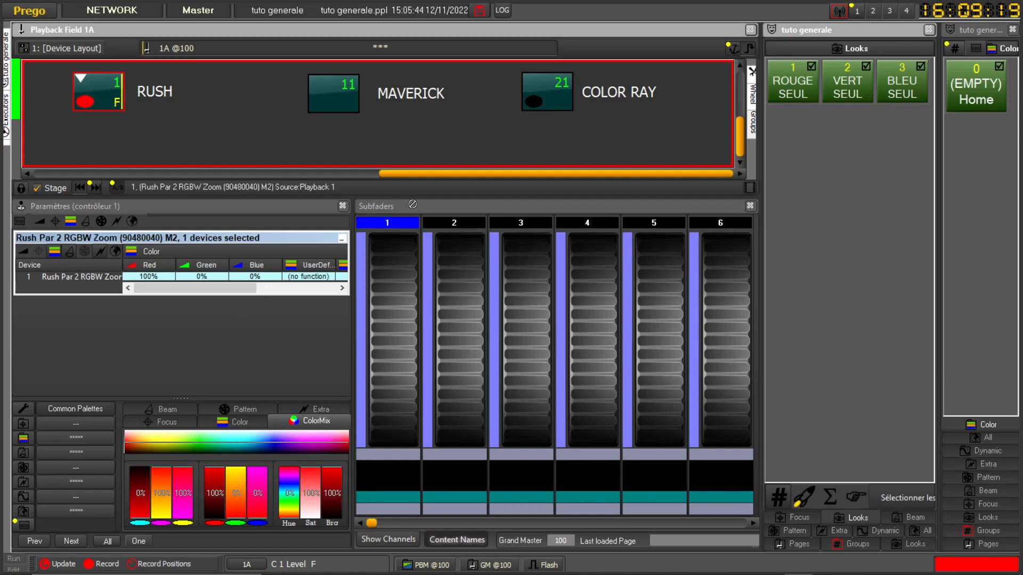
{"action": "left_click", "coordinate": [805, 140]}
{"action": "left_click", "coordinate": [838, 175]}
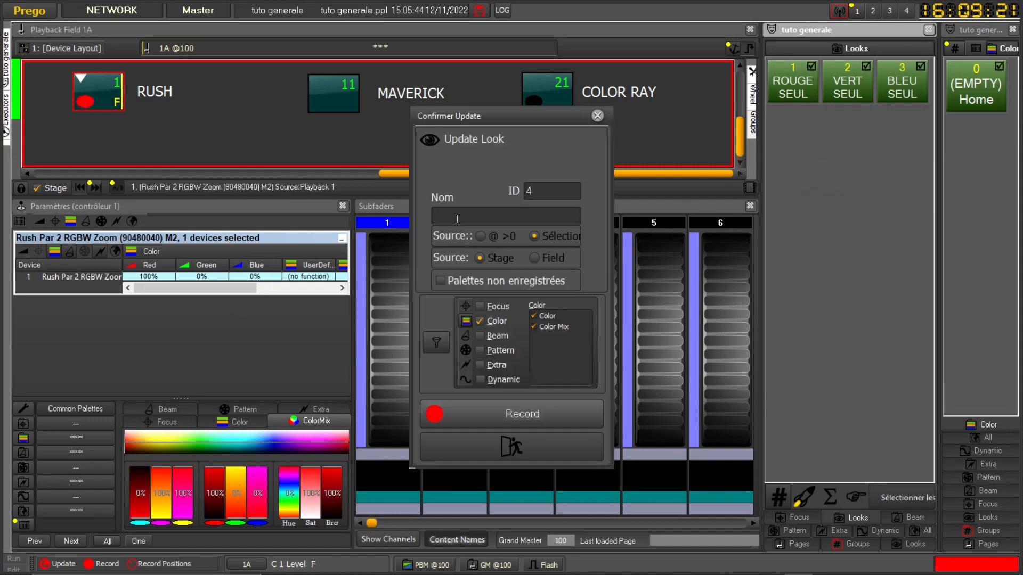
{"action": "type", "text": "ROUGE COMPLET"}
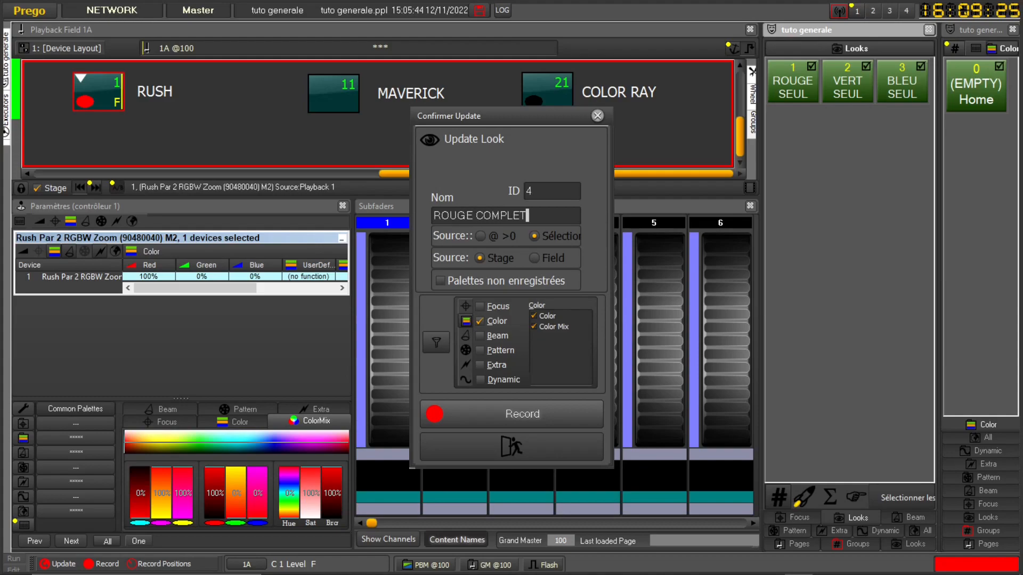
{"action": "key", "text": "Return"}
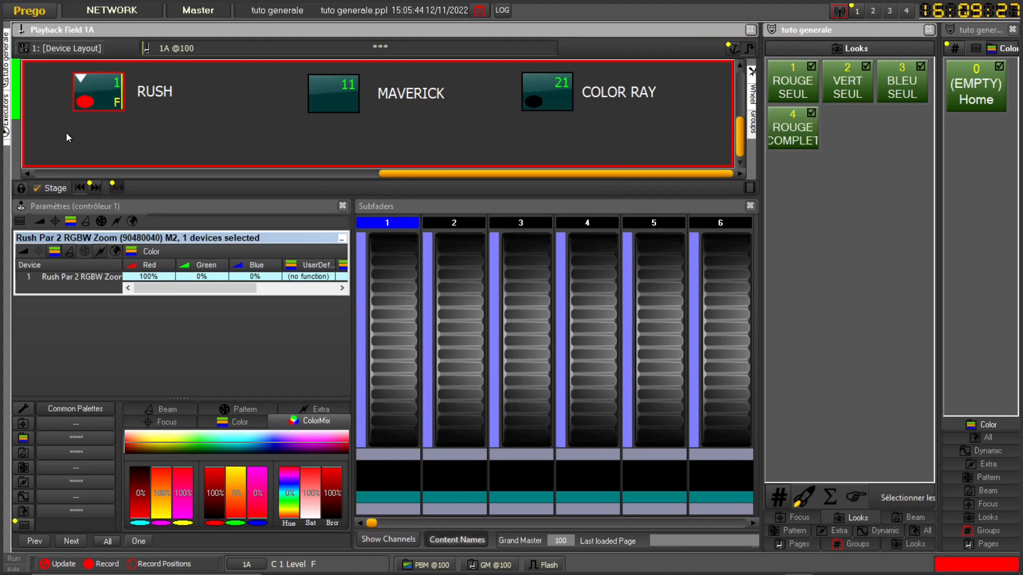
Set the RUSH to Green 100% and Red 0%, and record it as new Look 5 named VERT COMPLET.
{"action": "left_click_drag", "start_coordinate": [195, 279], "coordinate": [158, 301]}
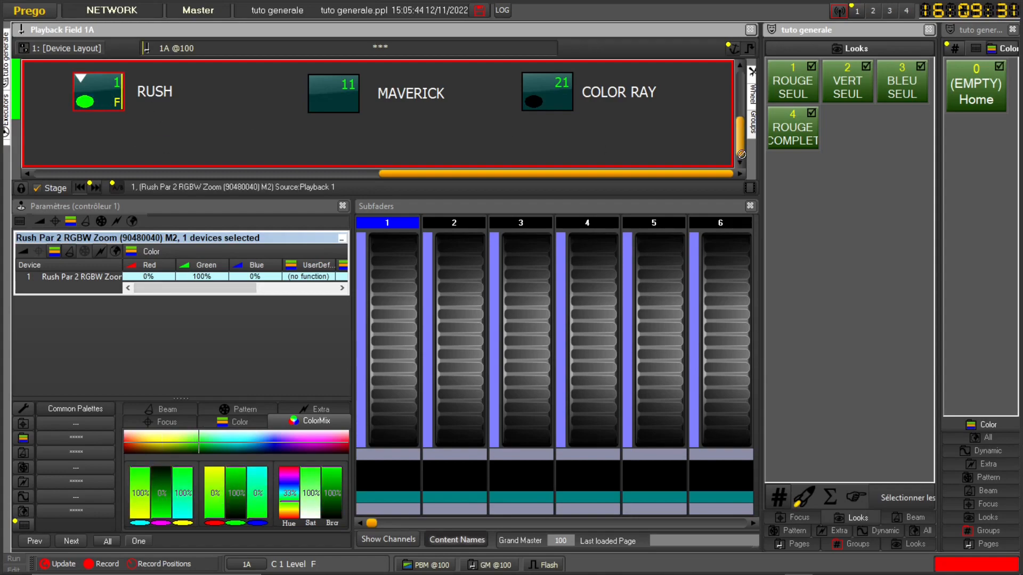
{"action": "left_click", "coordinate": [862, 130]}
{"action": "left_click", "coordinate": [868, 174]}
{"action": "type", "text": "VERT CO"}
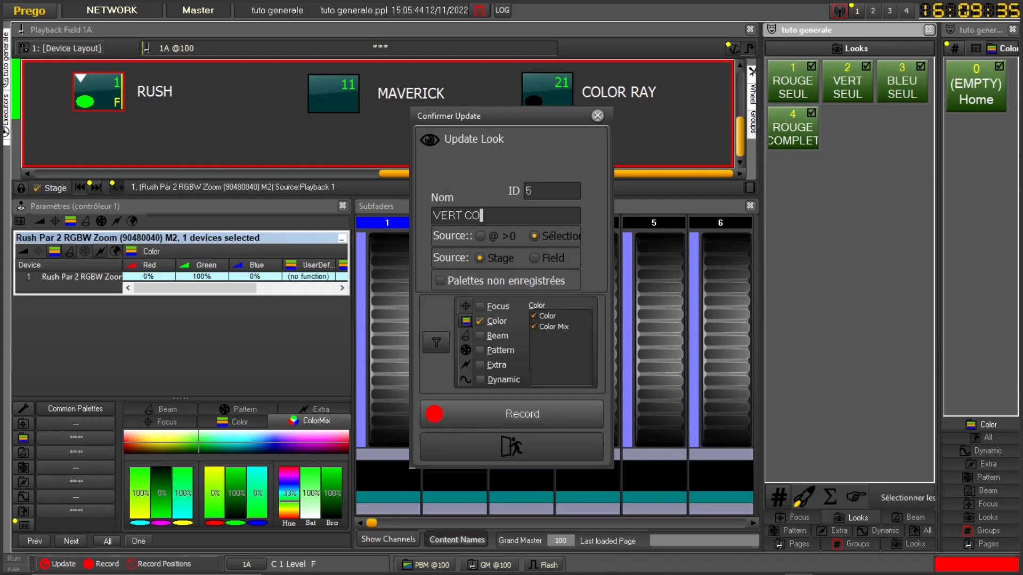
{"action": "type", "text": "MPLET"}
{"action": "key", "text": "Return"}
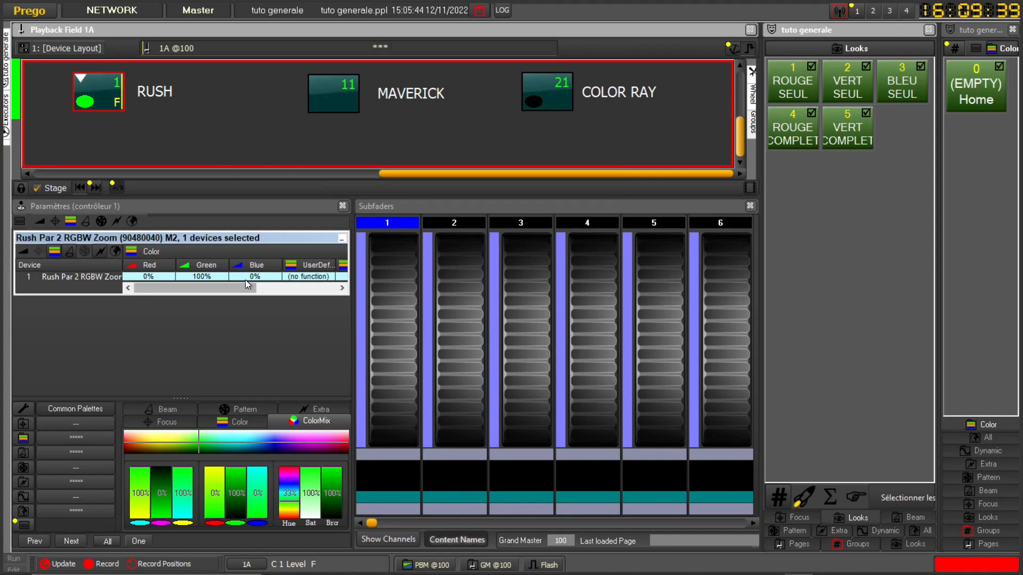
Set the RUSH to Blue 100% and Green 0%, and record it as new Look 6 named BLEU COMPLET.
{"action": "left_click_drag", "start_coordinate": [249, 276], "coordinate": [249, 222]}
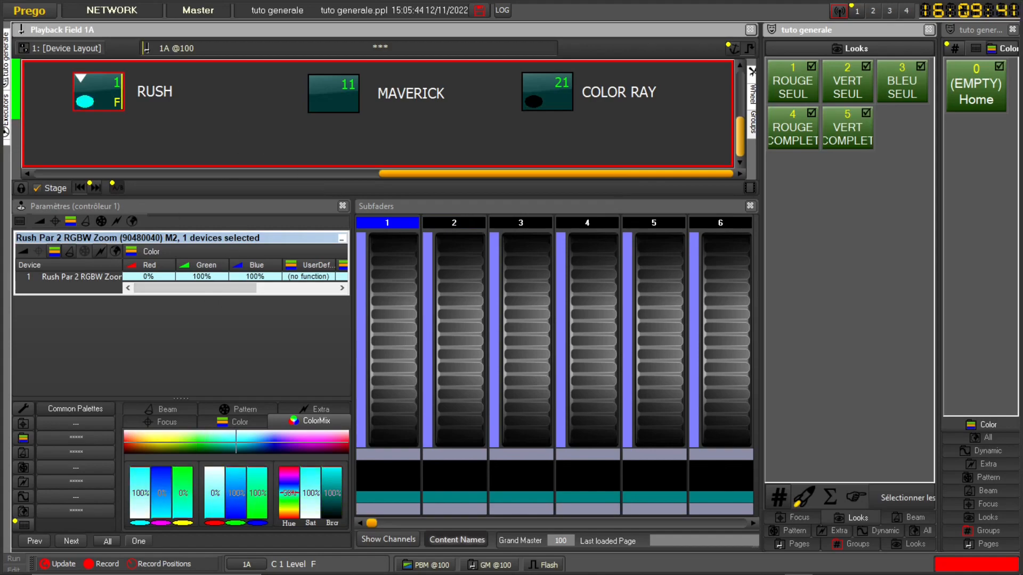
{"action": "left_click_drag", "start_coordinate": [216, 278], "coordinate": [216, 331]}
{"action": "left_click", "coordinate": [941, 123]}
{"action": "left_click", "coordinate": [916, 171]}
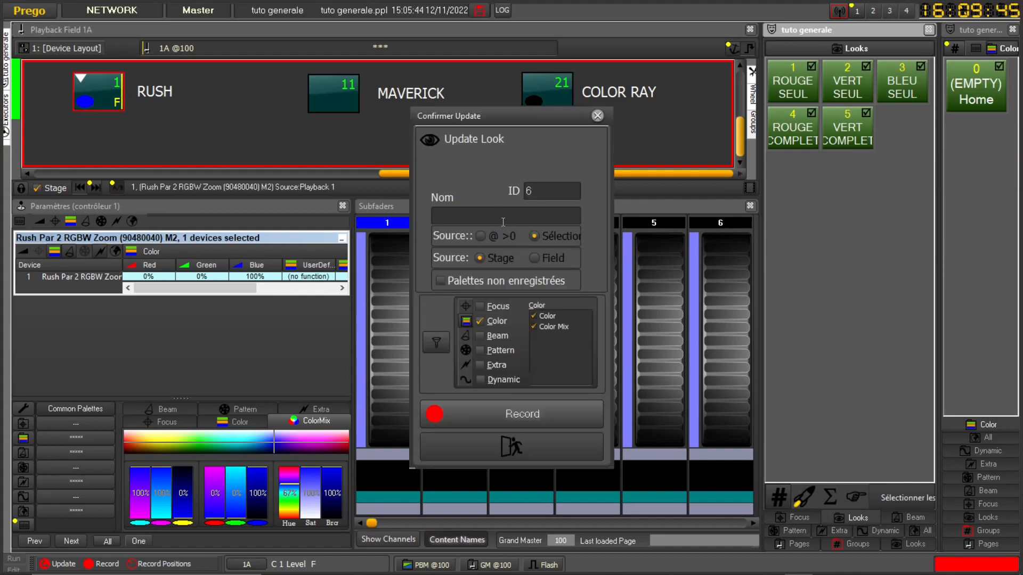
{"action": "type", "text": "BLEU COMPLET"}
{"action": "key", "text": "Return"}
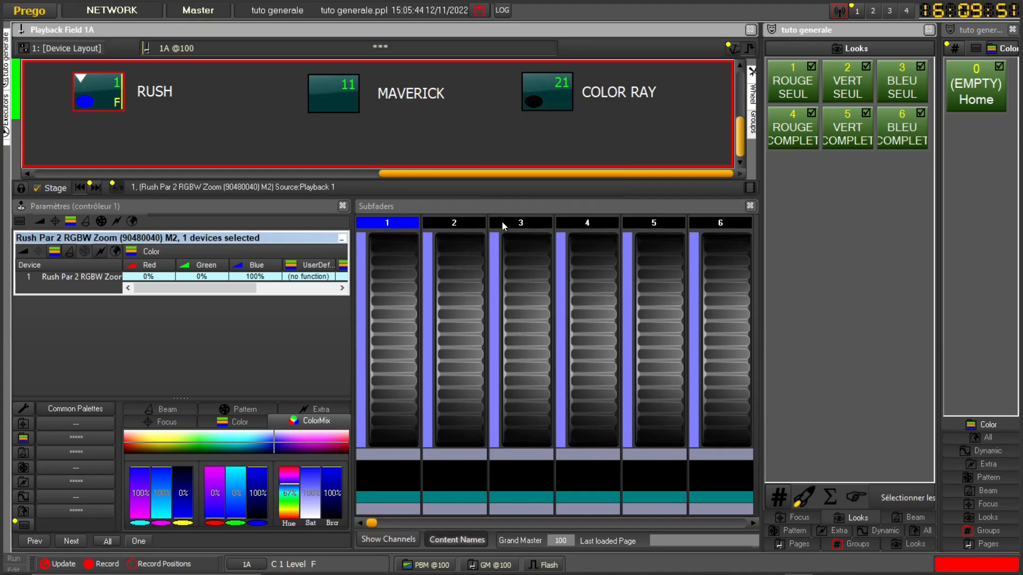
Open Look 1, ROUGE SEUL in its editor and expand its Position Links to inspect the stored colour parameters.
{"action": "right_click", "coordinate": [807, 80]}
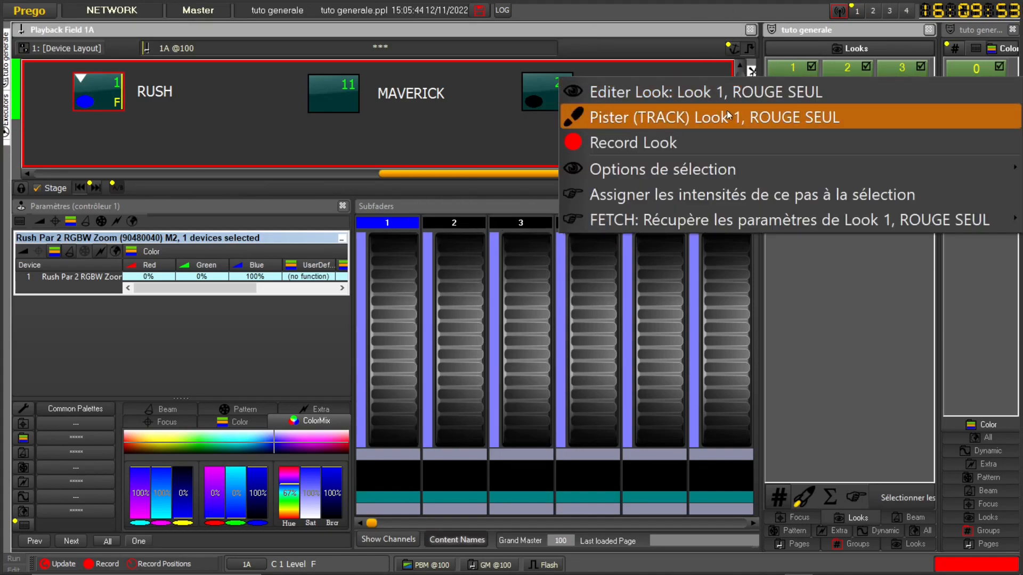
{"action": "left_click", "coordinate": [679, 92]}
{"action": "left_click", "coordinate": [32, 340]}
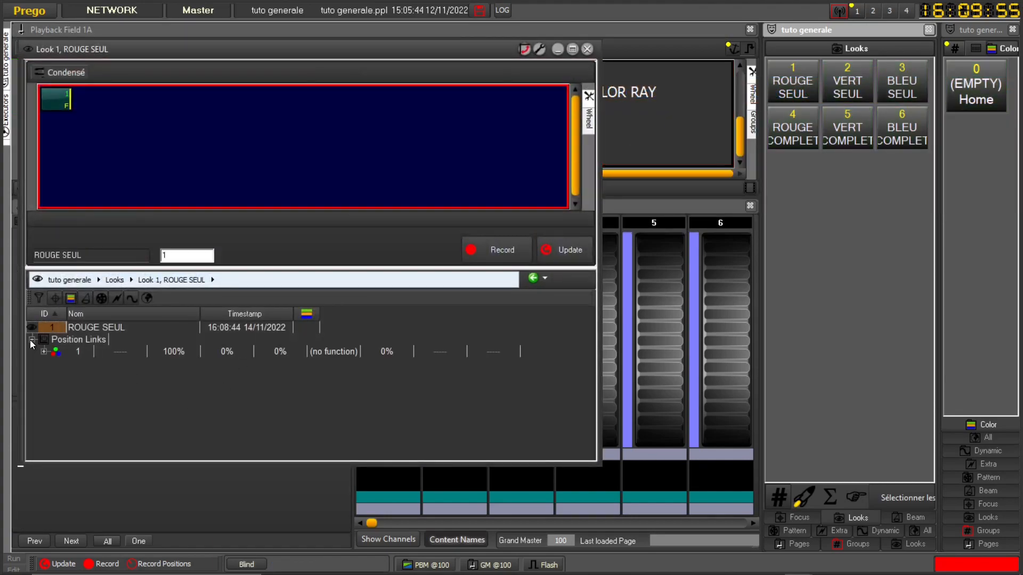
Delete the Green, Blue, Color wheel effect and White parameters from Look 1, ROUGE SEUL, and close its editor.
{"action": "left_click", "coordinate": [44, 352]}
{"action": "left_click", "coordinate": [91, 376]}
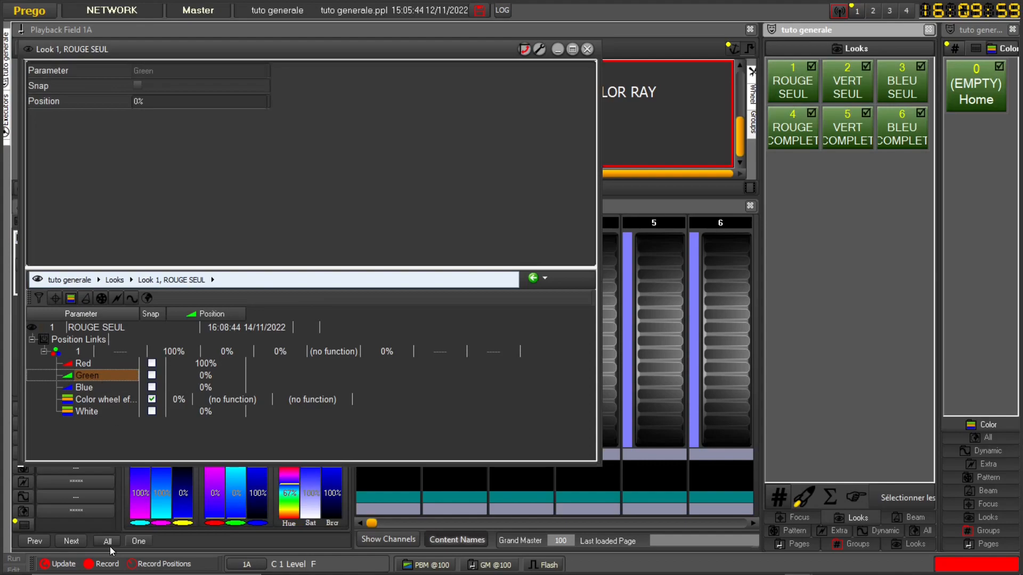
{"action": "left_click", "coordinate": [80, 412]}
{"action": "right_click", "coordinate": [81, 411]}
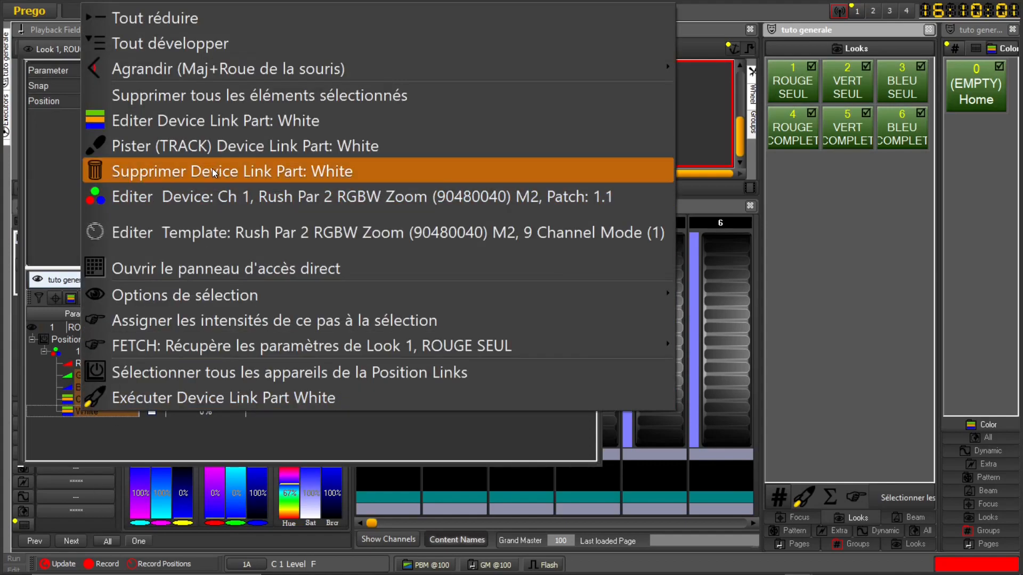
{"action": "left_click", "coordinate": [203, 94]}
{"action": "left_click", "coordinate": [457, 334]}
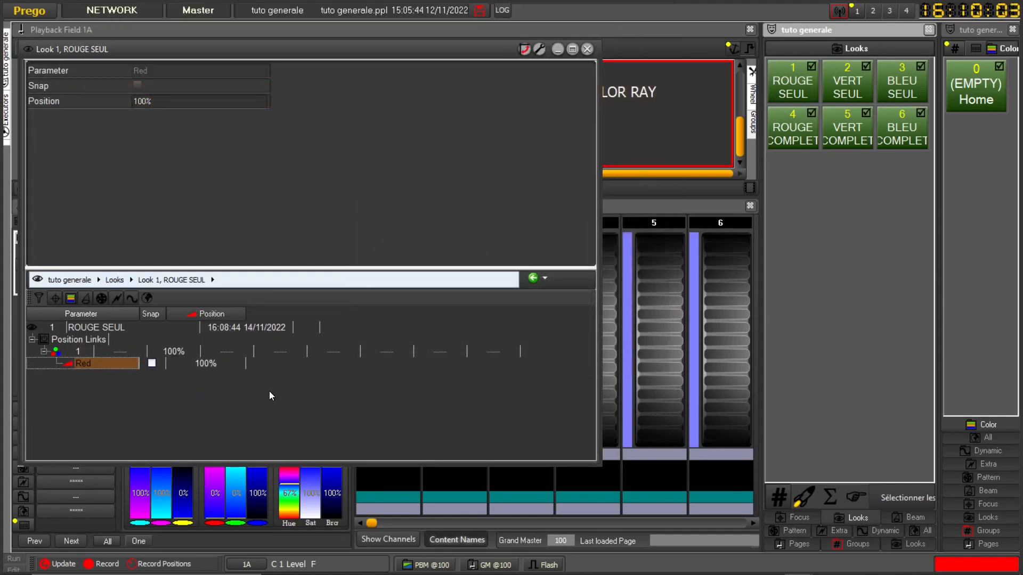
{"action": "left_click", "coordinate": [588, 49]}
Open Look 2, VERT SEUL for editing and delete the Red parameter from its Position Links.
{"action": "right_click", "coordinate": [846, 81]}
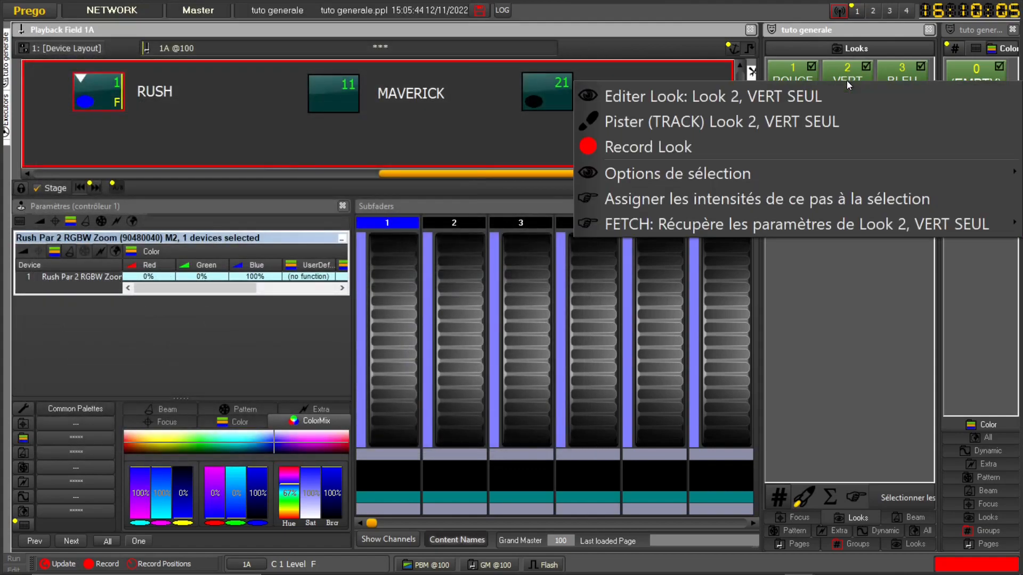
{"action": "left_click", "coordinate": [746, 99]}
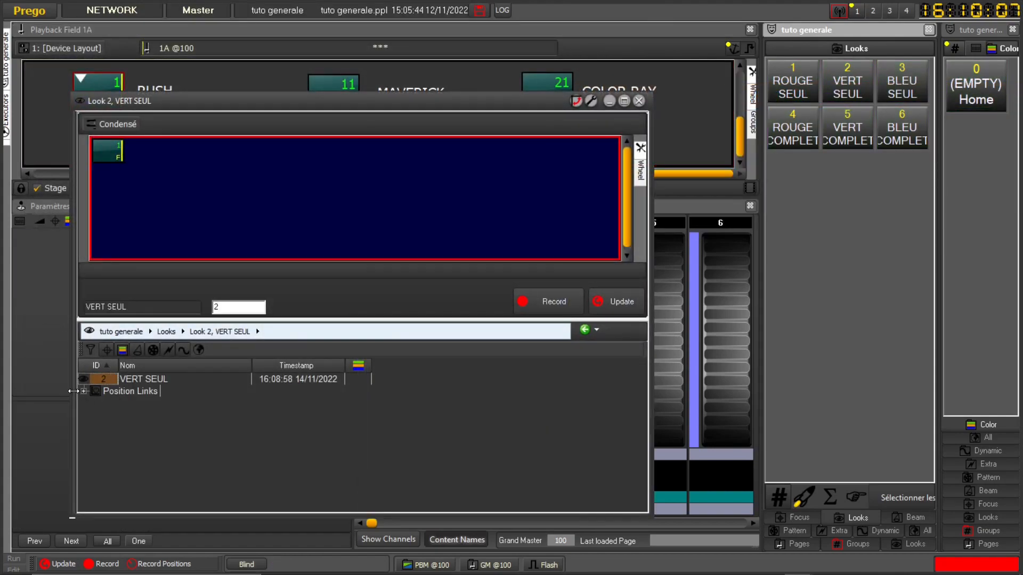
{"action": "left_click", "coordinate": [84, 391]}
{"action": "left_click", "coordinate": [95, 403]}
{"action": "left_click", "coordinate": [137, 415]}
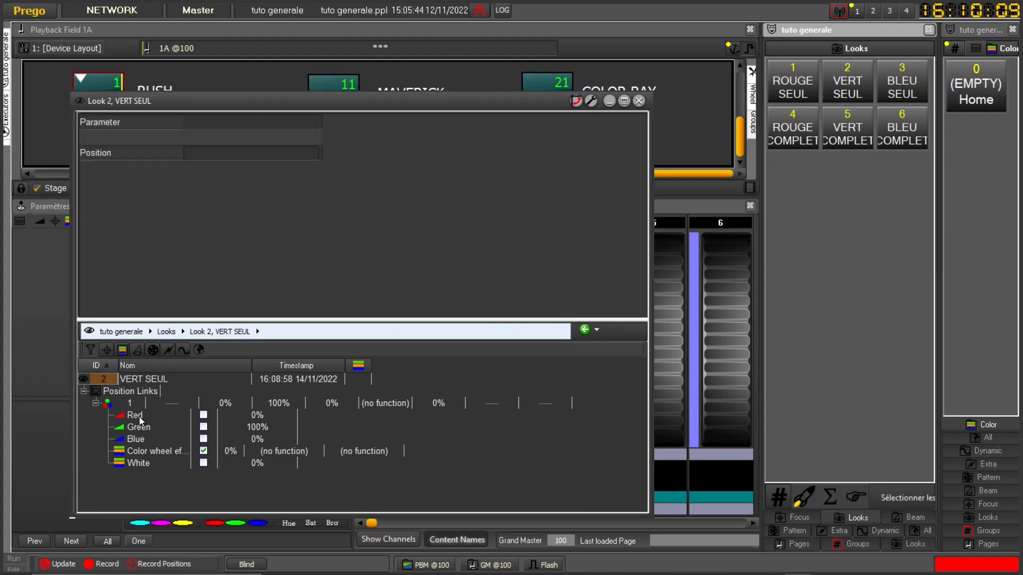
{"action": "key", "text": "Delete"}
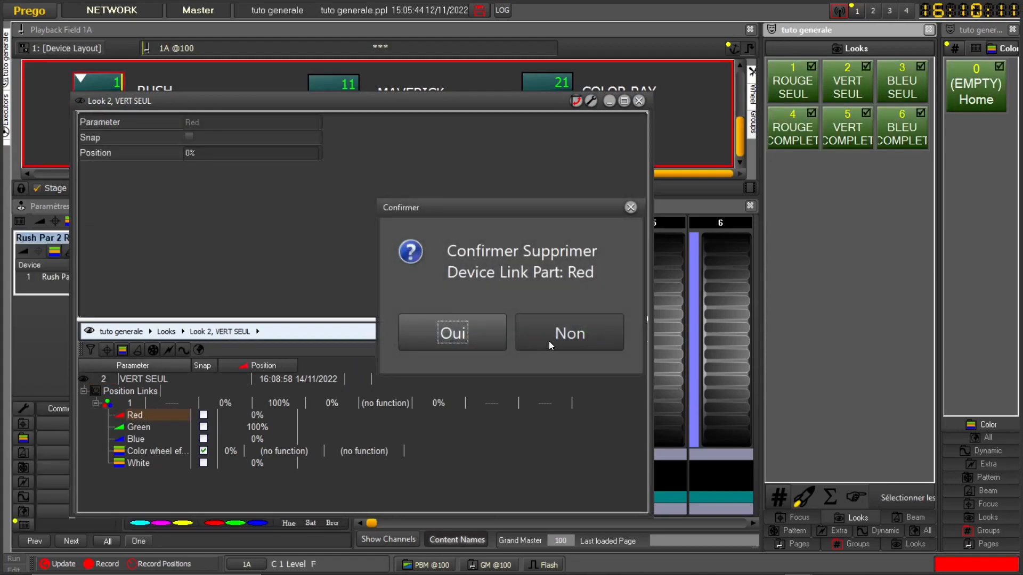
{"action": "key", "text": "Return"}
Delete the Blue, Color wheel effect and White parameters from Look 2, VERT SEUL, and close its editor.
{"action": "left_click", "coordinate": [148, 428]}
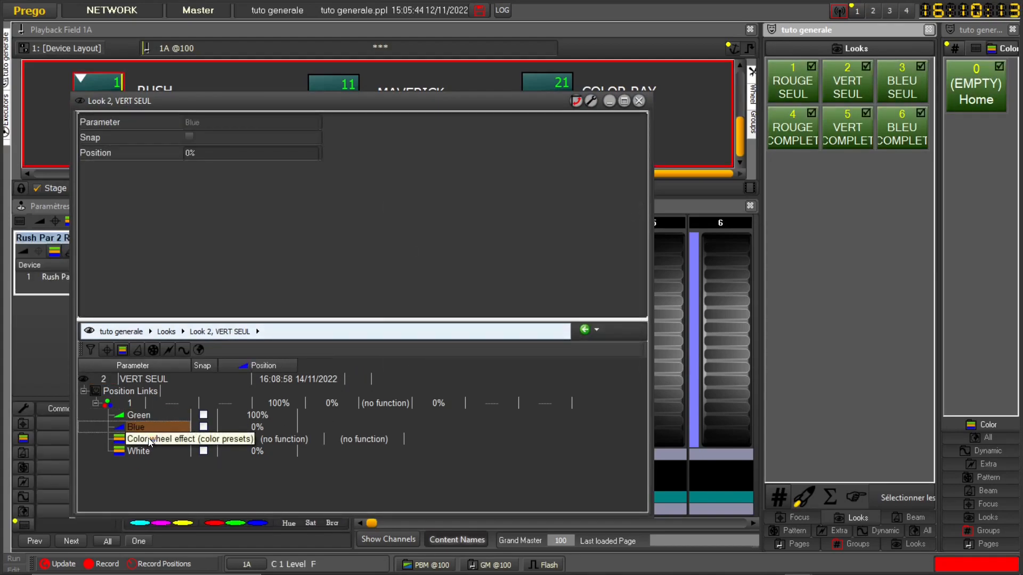
{"action": "left_click", "coordinate": [145, 451], "text": "shift"}
{"action": "key", "text": "Delete"}
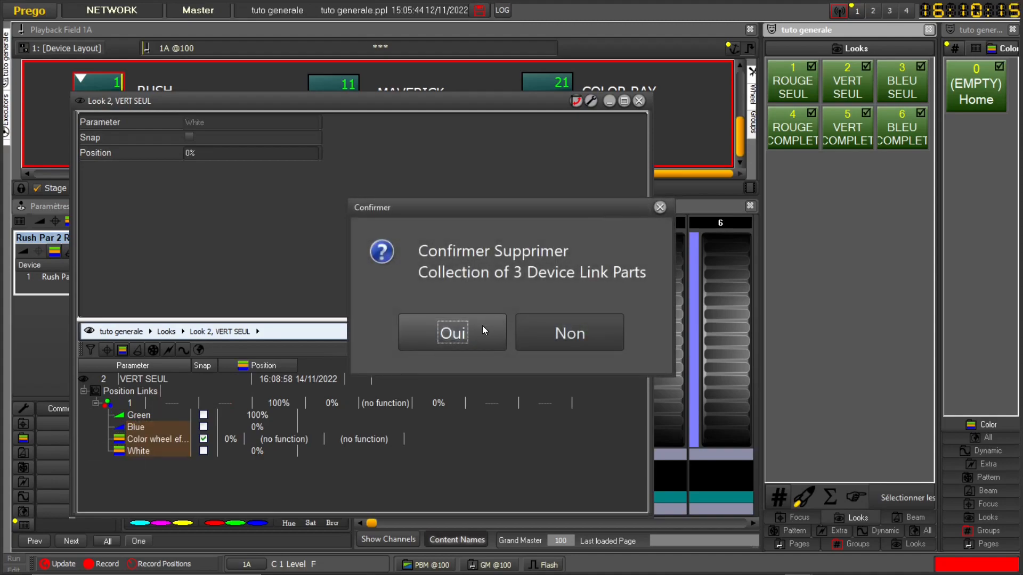
{"action": "left_click", "coordinate": [484, 324]}
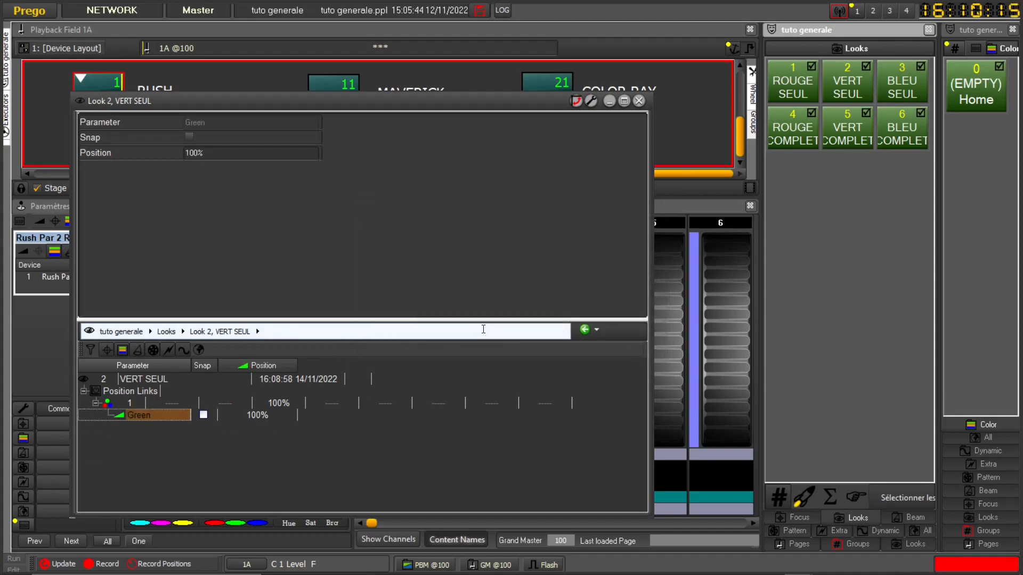
{"action": "left_click", "coordinate": [639, 100]}
Open Look 3, BLEU SEUL for editing and delete the Red and Green parameters from its Position Links.
{"action": "right_click", "coordinate": [903, 78]}
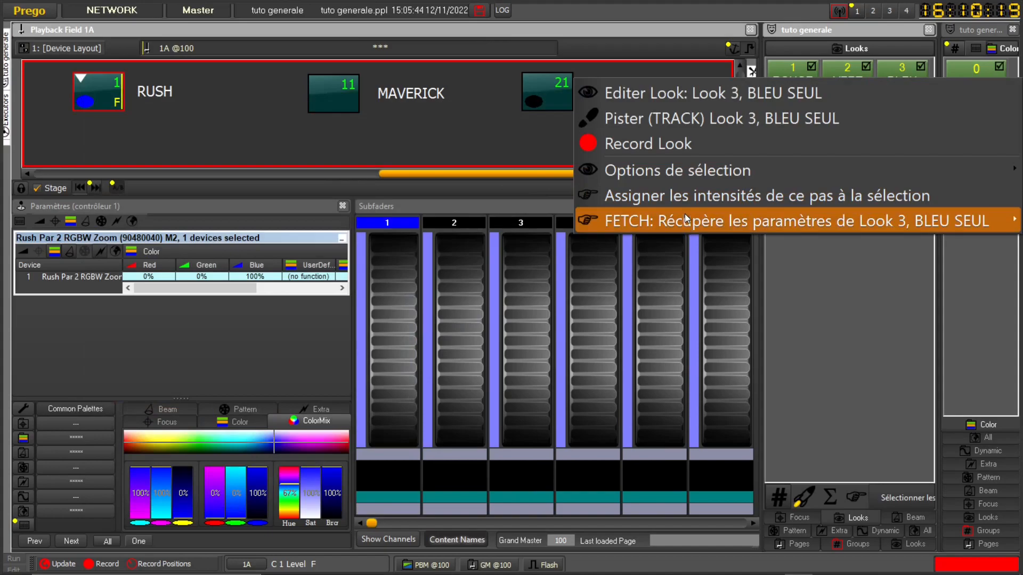
{"action": "left_click", "coordinate": [674, 94]}
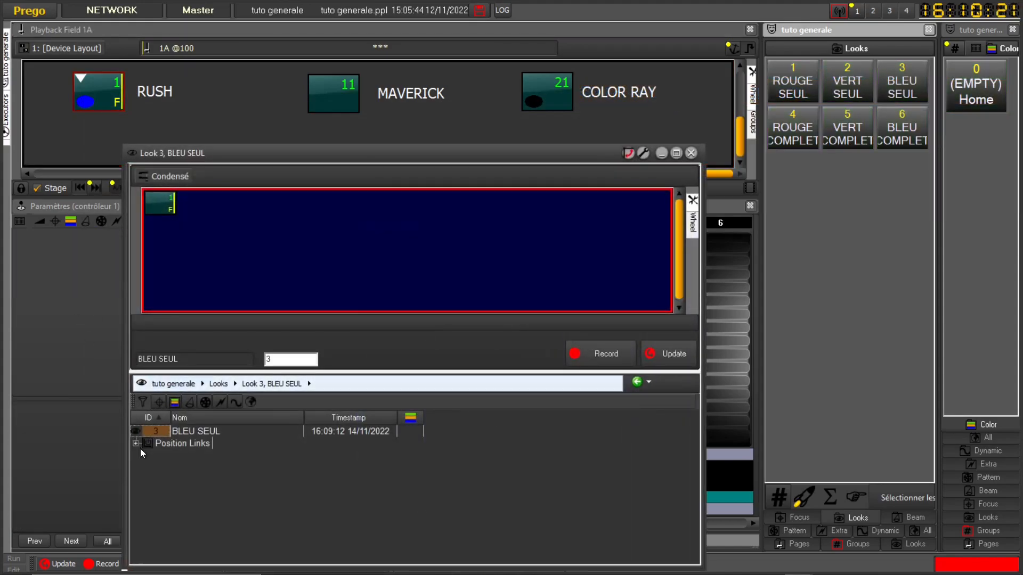
{"action": "left_click", "coordinate": [136, 443]}
{"action": "left_click", "coordinate": [148, 455]}
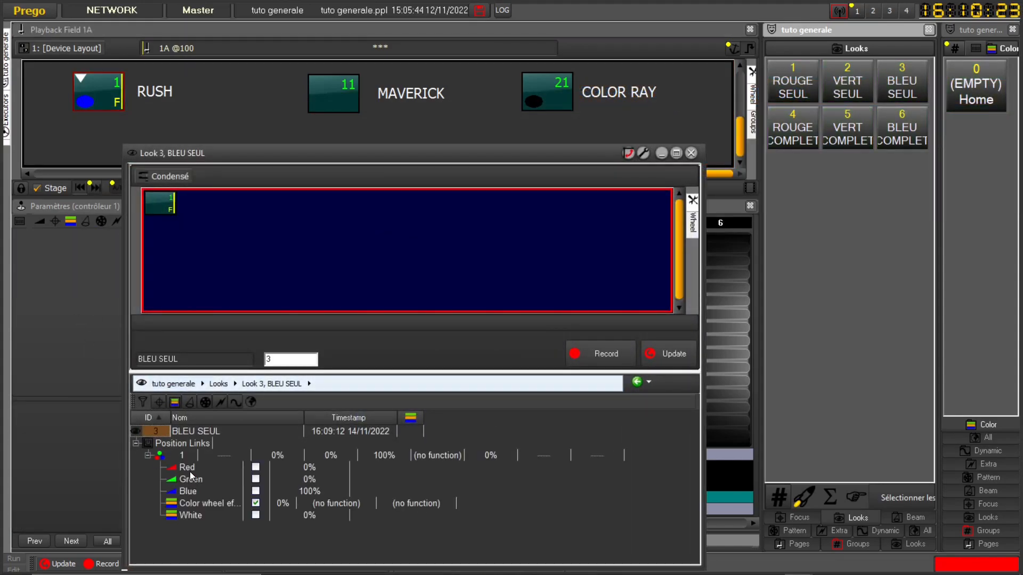
{"action": "left_click", "coordinate": [189, 472]}
{"action": "left_click", "coordinate": [192, 483], "text": "shift"}
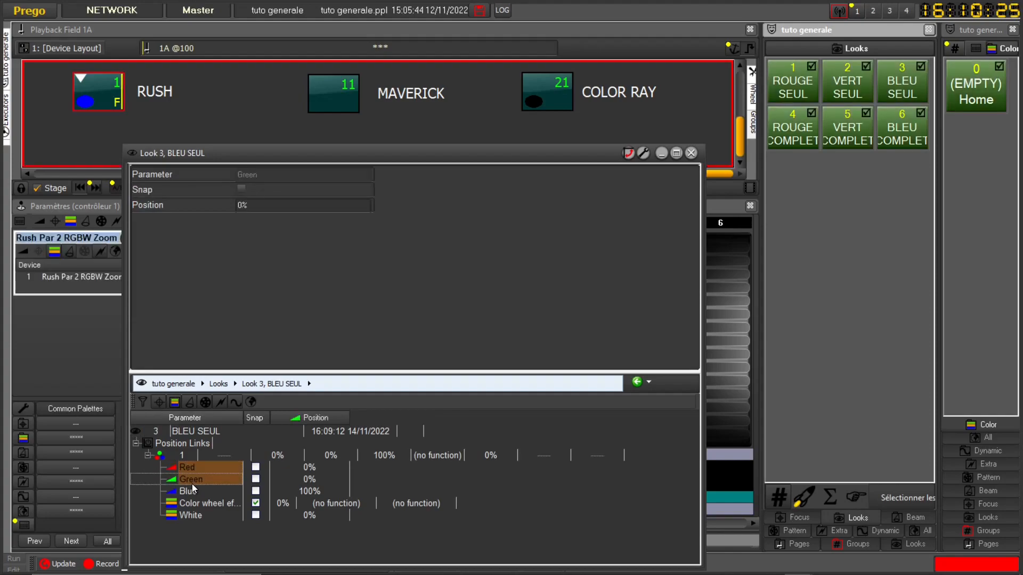
{"action": "key", "text": "Delete"}
{"action": "left_click", "coordinate": [442, 334]}
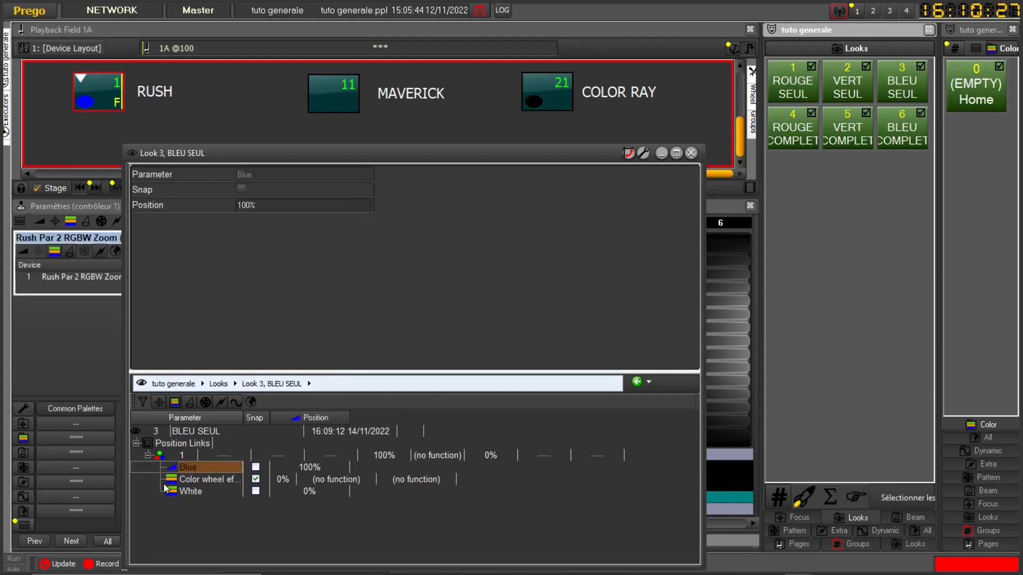
Delete the Color wheel effect and White parameters from Look 3, BLEU SEUL, and close its editor.
{"action": "left_click", "coordinate": [183, 479]}
{"action": "left_click", "coordinate": [187, 491], "text": "shift"}
{"action": "right_click", "coordinate": [187, 491]}
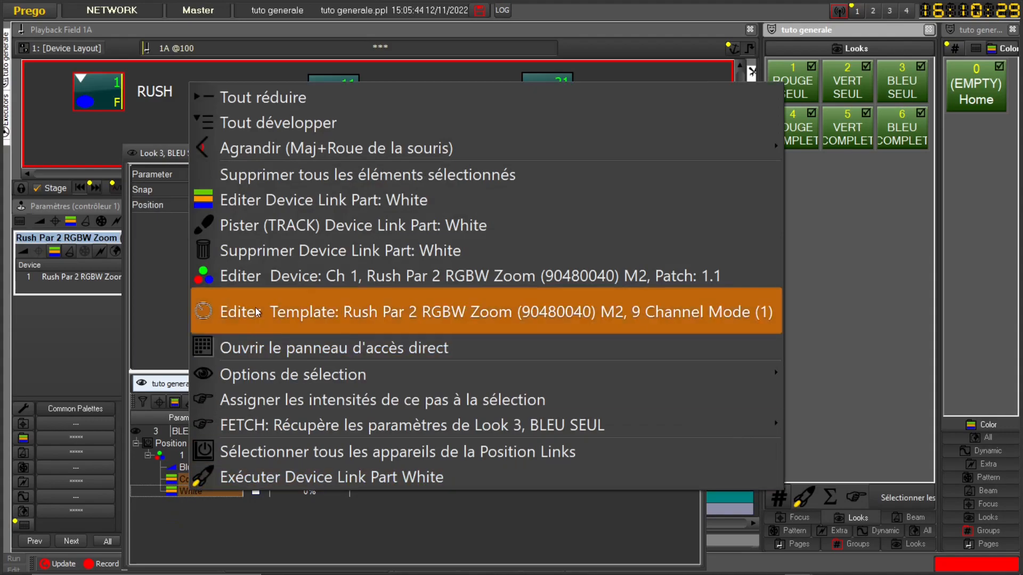
{"action": "left_click", "coordinate": [270, 181]}
{"action": "left_click", "coordinate": [474, 338]}
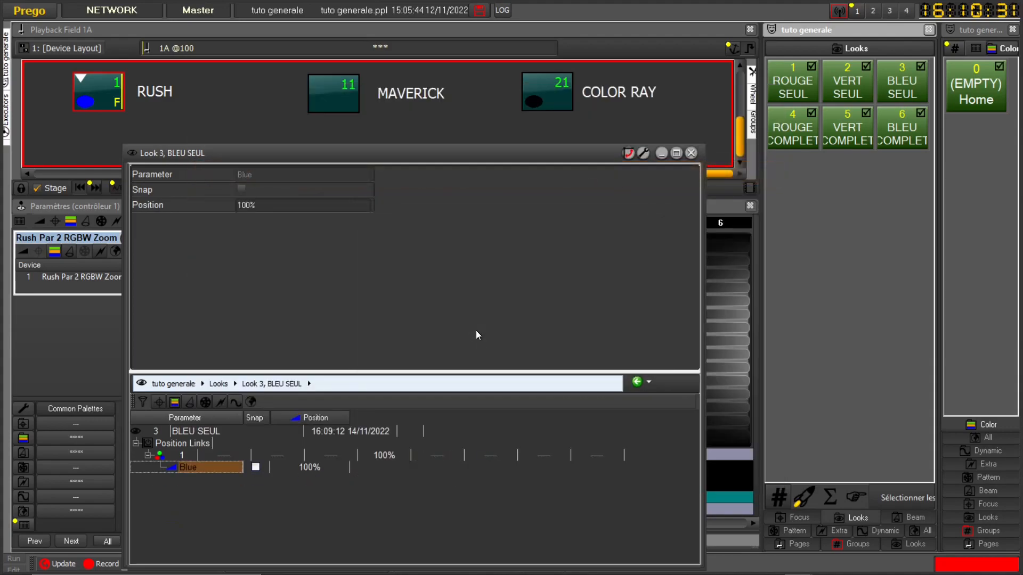
{"action": "left_click", "coordinate": [692, 154]}
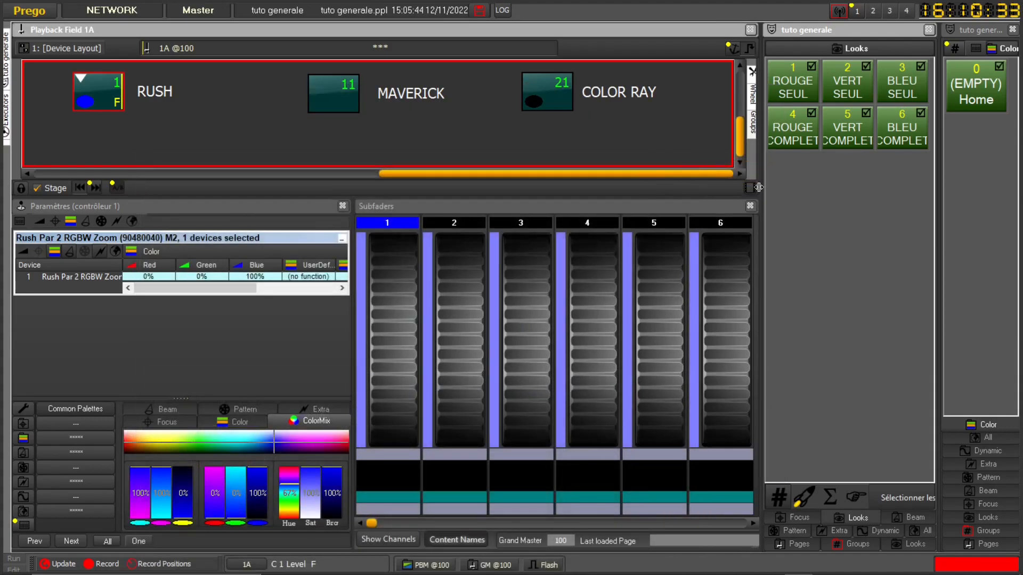
Delete only the Color wheel effect parameter from the Position Links of Look 4, ROUGE COMPLET, and close its editor.
{"action": "right_click", "coordinate": [795, 128]}
{"action": "left_click", "coordinate": [650, 149]}
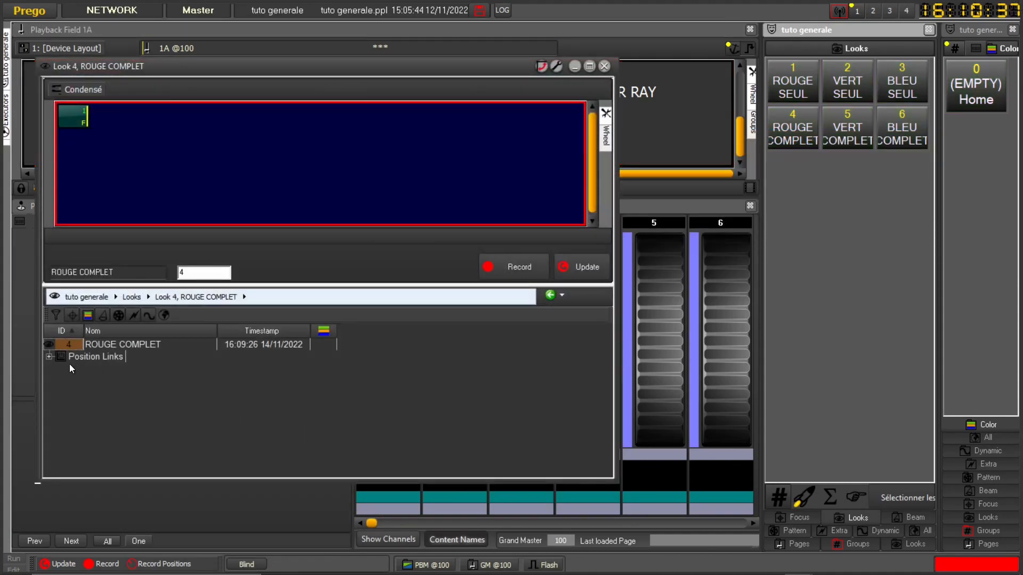
{"action": "left_click", "coordinate": [61, 369]}
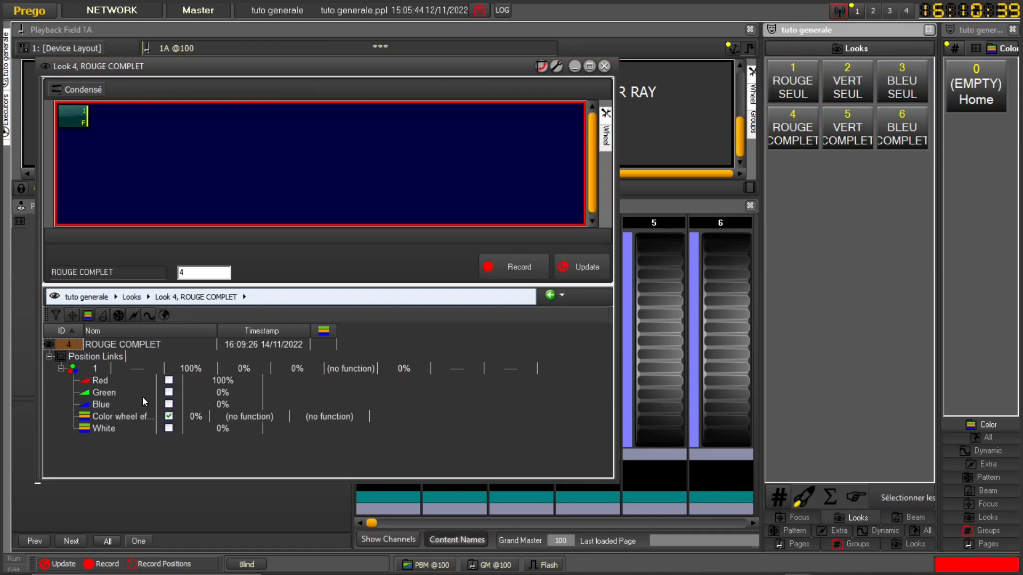
{"action": "left_click", "coordinate": [106, 417]}
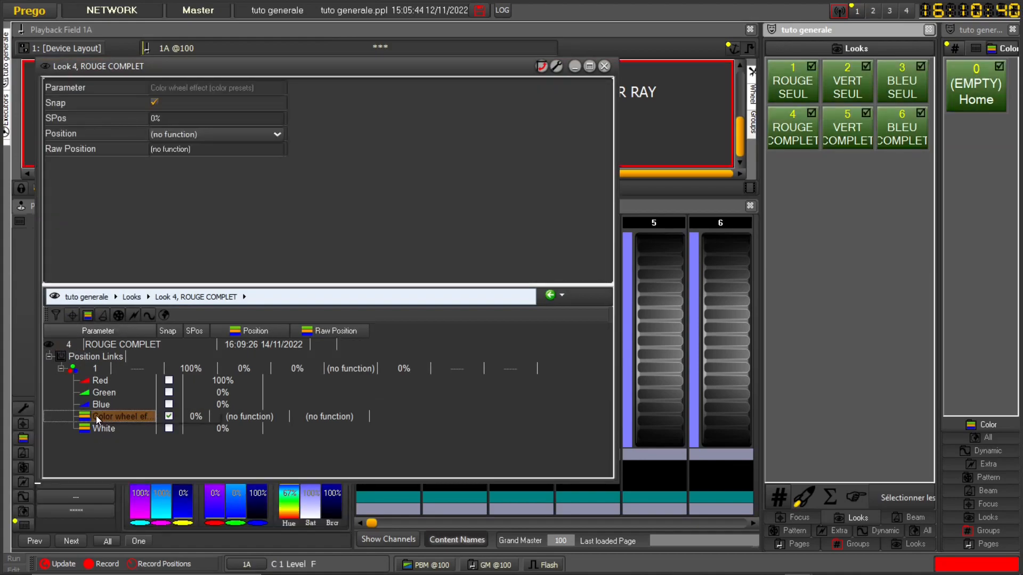
{"action": "key", "text": "Delete"}
{"action": "left_click", "coordinate": [459, 330]}
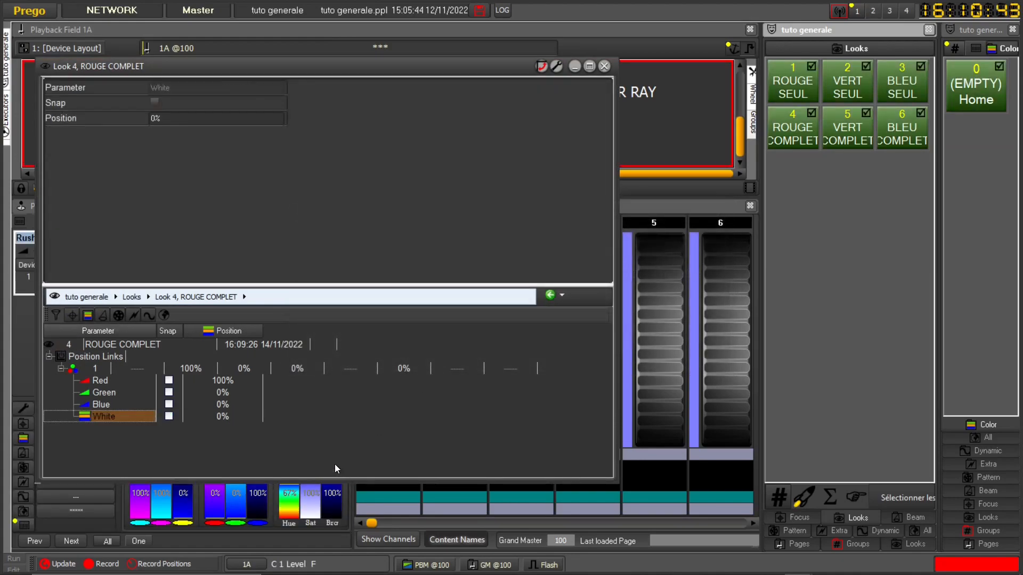
{"action": "left_click", "coordinate": [605, 66]}
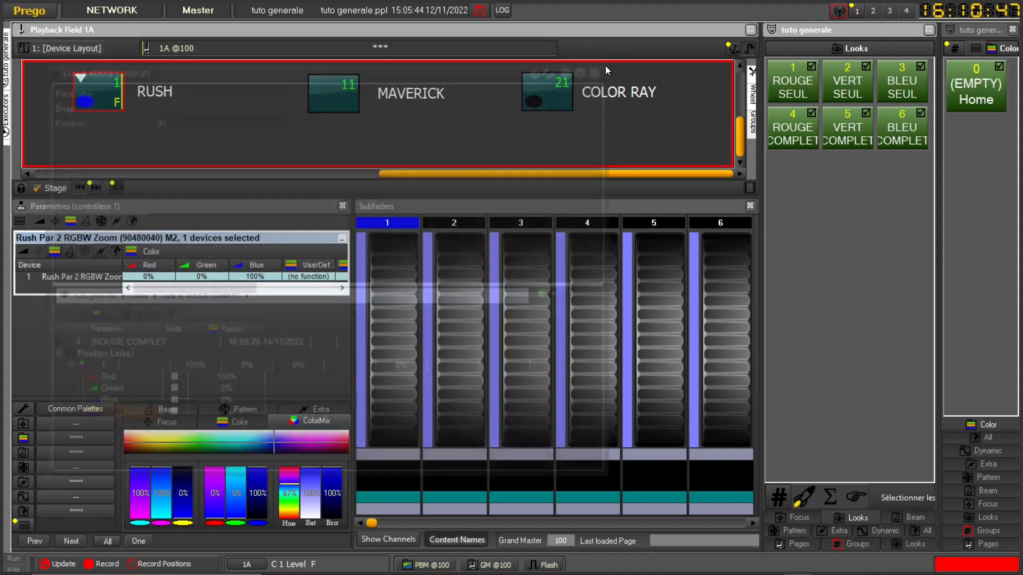
Delete only the Color wheel effect parameter from the Position Links of Look 5, VERT COMPLET, and close its editor.
{"action": "right_click", "coordinate": [853, 126]}
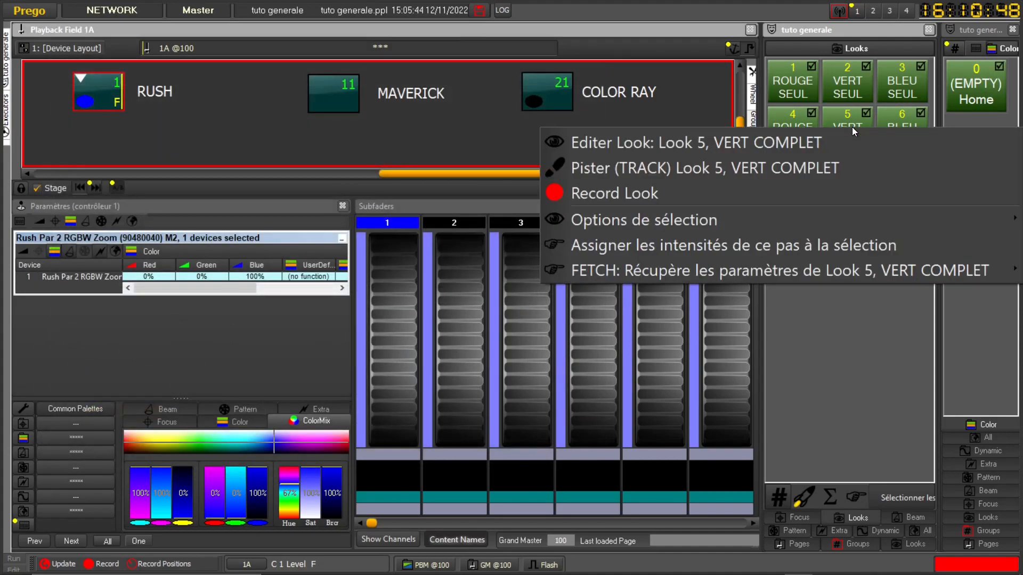
{"action": "left_click", "coordinate": [693, 146]}
{"action": "left_click", "coordinate": [101, 408]}
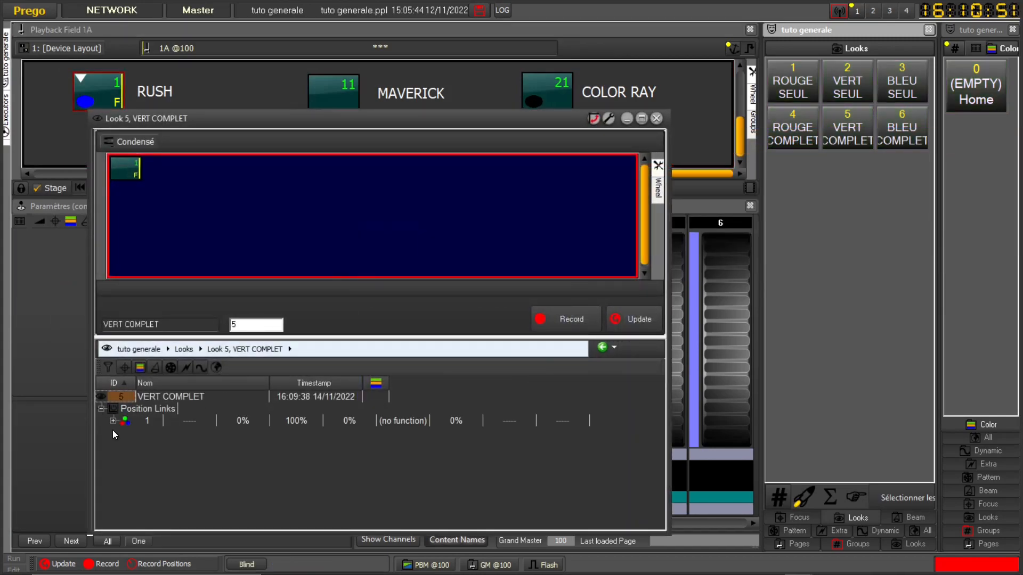
{"action": "left_click", "coordinate": [113, 420]}
{"action": "left_click", "coordinate": [150, 471]}
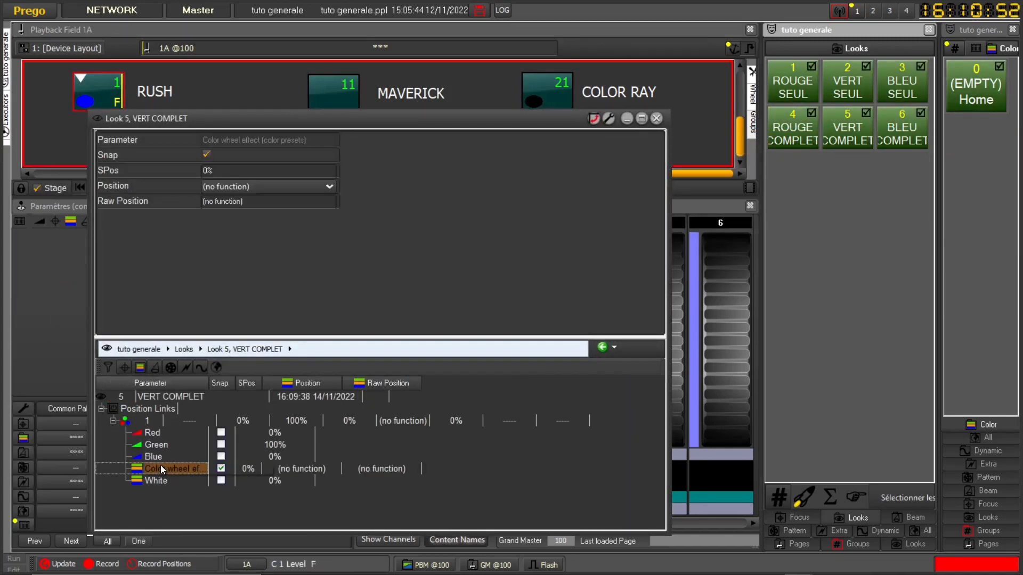
{"action": "key", "text": "Delete"}
{"action": "left_click", "coordinate": [456, 330]}
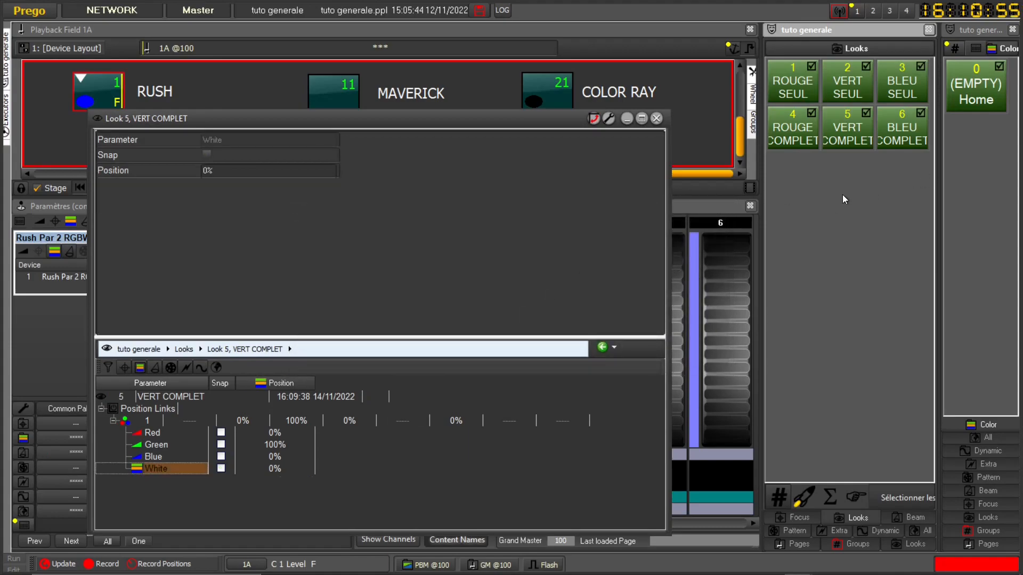
{"action": "left_click", "coordinate": [656, 118]}
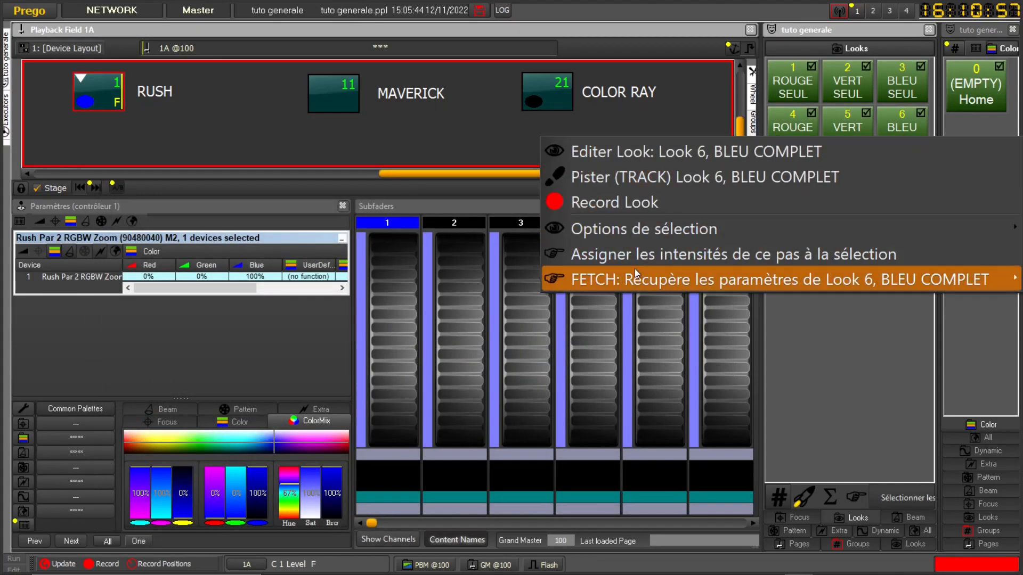
Delete only the Color wheel effect parameter from the Position Links of Look 6, BLEU COMPLET, and close its editor.
{"action": "left_click", "coordinate": [613, 152]}
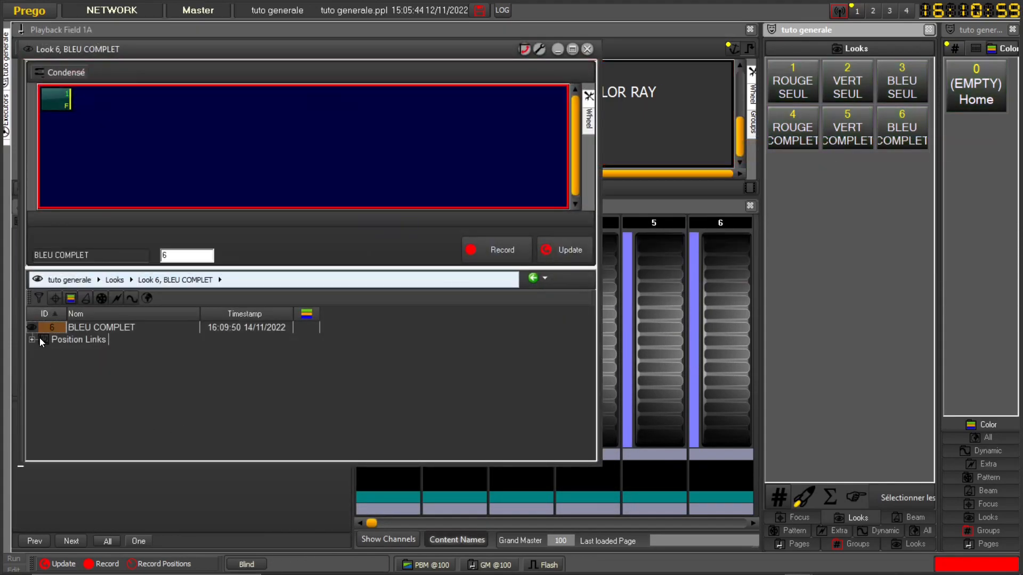
{"action": "left_click", "coordinate": [32, 340]}
{"action": "left_click", "coordinate": [43, 352]}
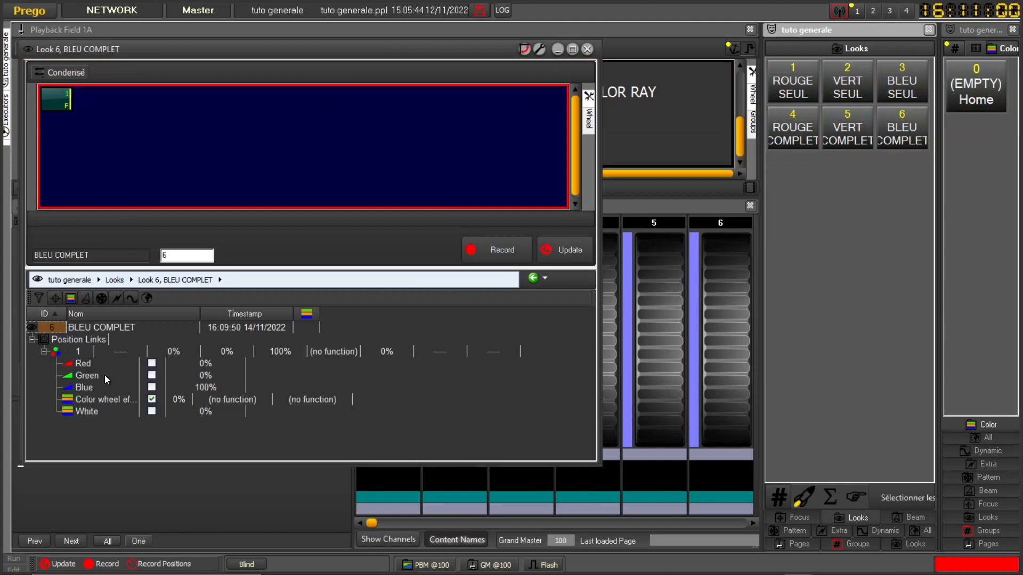
{"action": "left_click", "coordinate": [88, 401]}
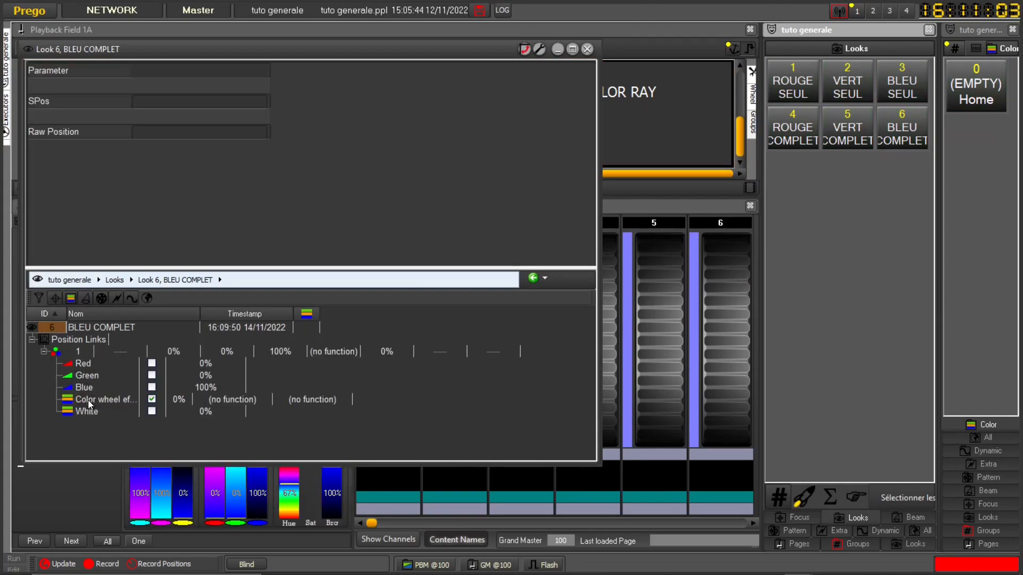
{"action": "key", "text": "Delete"}
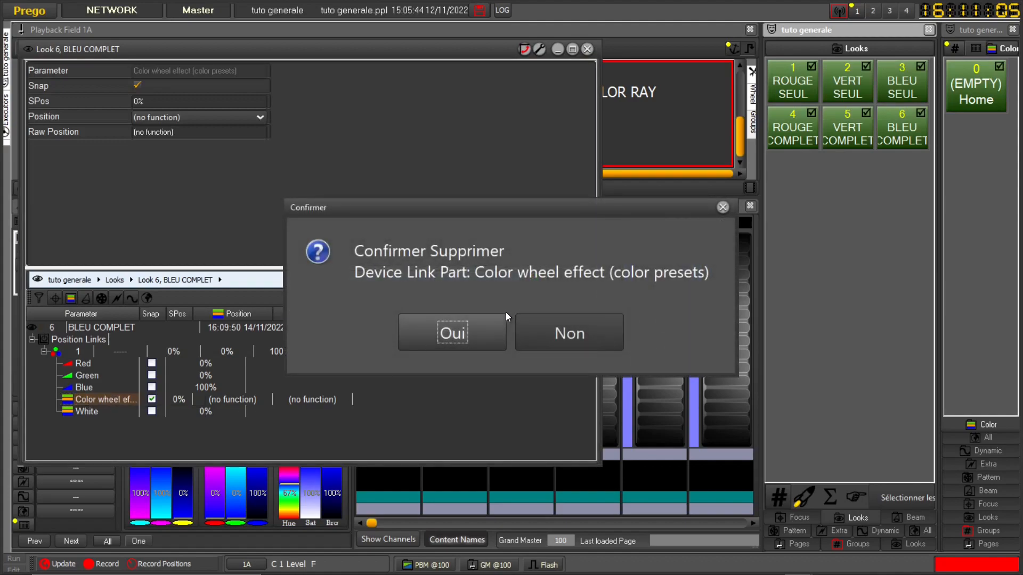
{"action": "left_click", "coordinate": [452, 334]}
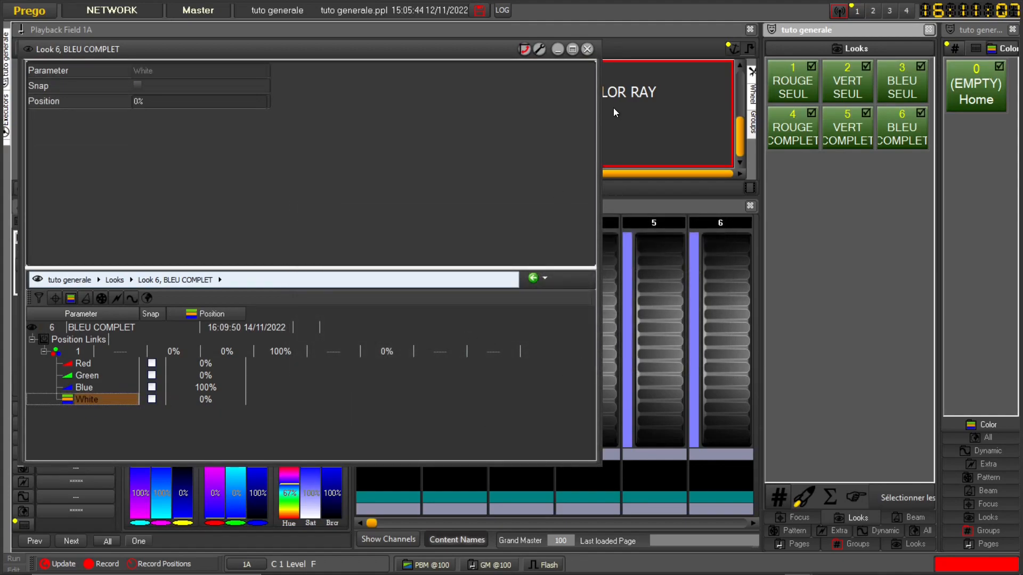
{"action": "left_click", "coordinate": [588, 49]}
Inspect the stored Position Links parameters of Look 1, ROUGE SEUL, and close its editor.
{"action": "right_click", "coordinate": [799, 91]}
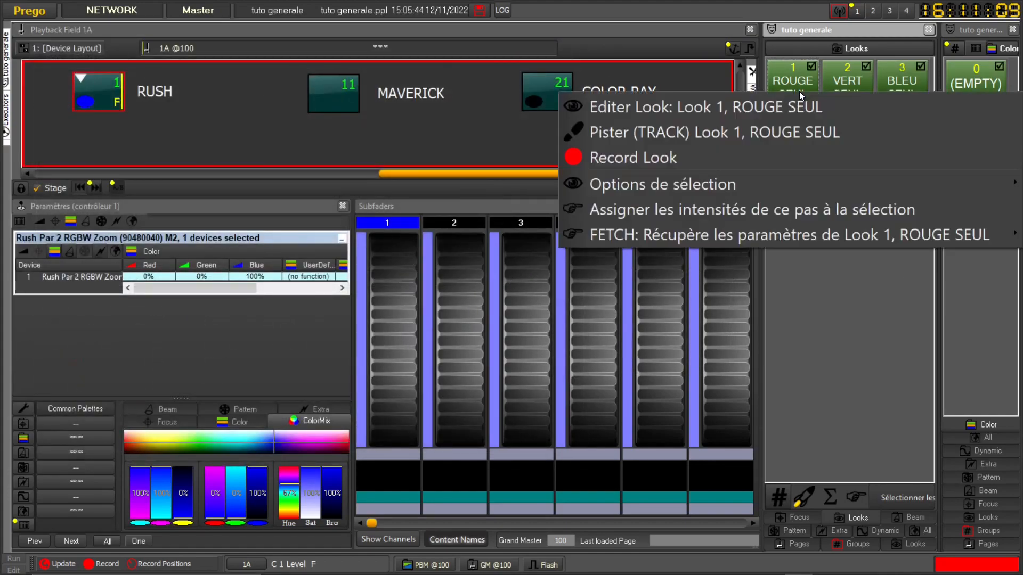
{"action": "left_click", "coordinate": [704, 106]}
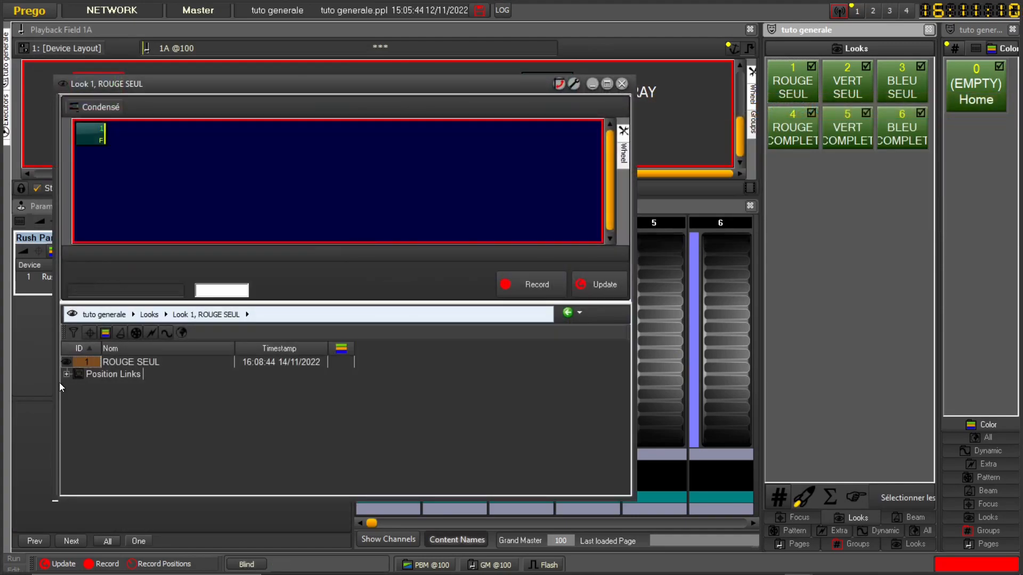
{"action": "left_click", "coordinate": [67, 375]}
{"action": "left_click", "coordinate": [79, 386]}
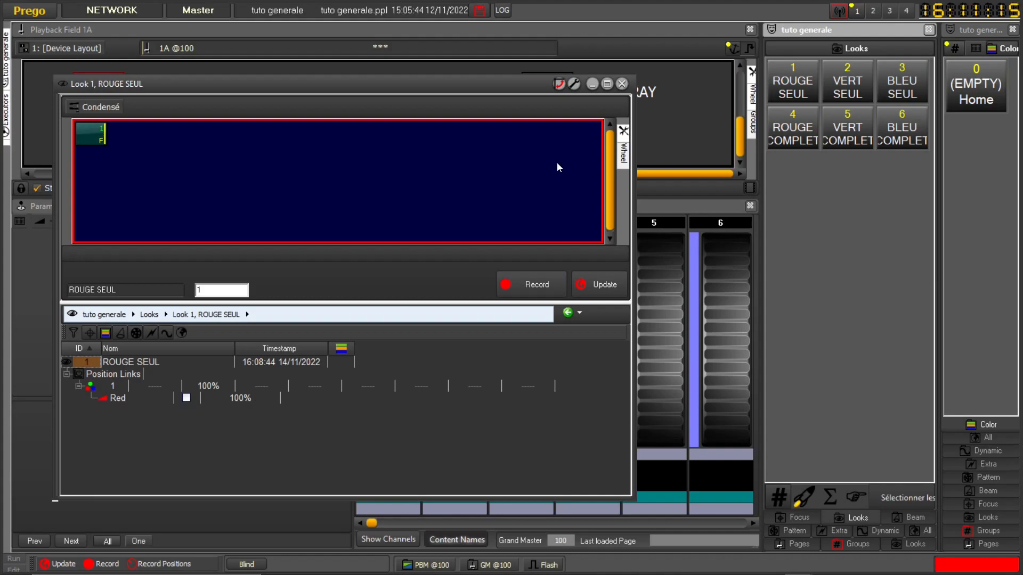
{"action": "left_click", "coordinate": [622, 84]}
Inspect the stored Position Links parameters of Look 4, ROUGE COMPLET, and close its editor.
{"action": "right_click", "coordinate": [787, 137]}
{"action": "left_click", "coordinate": [787, 149]}
{"action": "left_click", "coordinate": [118, 426]}
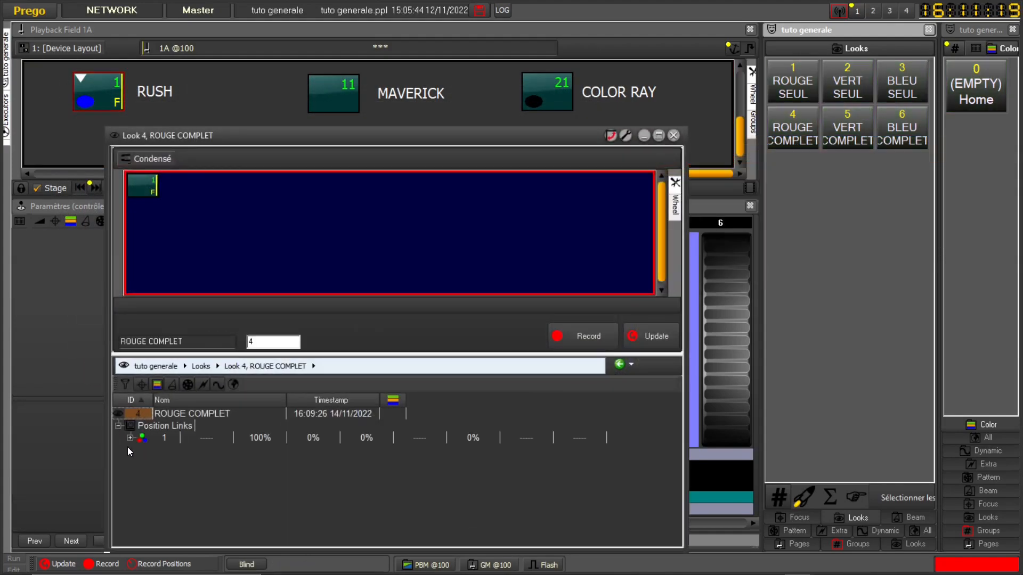
{"action": "left_click", "coordinate": [130, 438]}
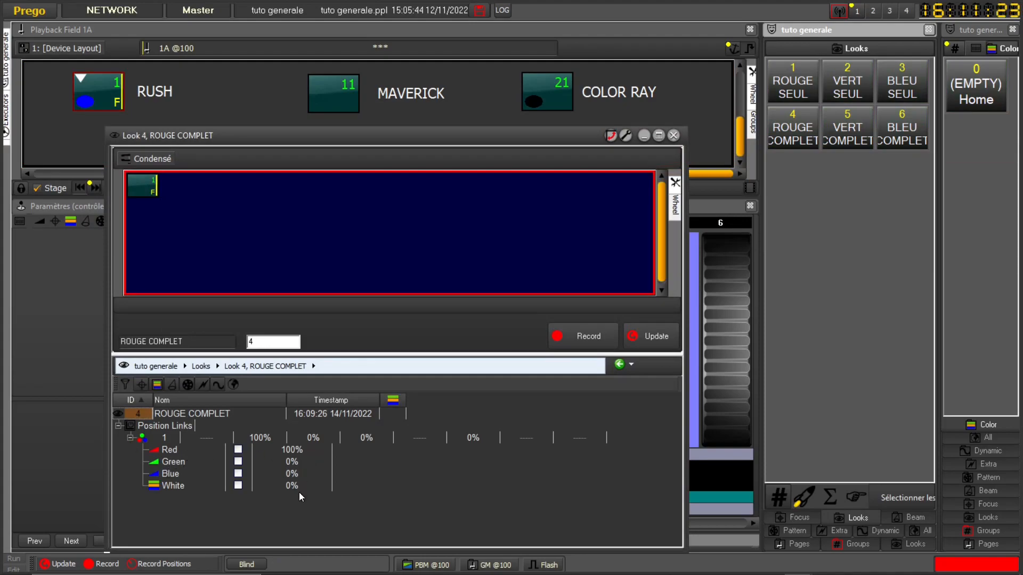
{"action": "left_click", "coordinate": [674, 135]}
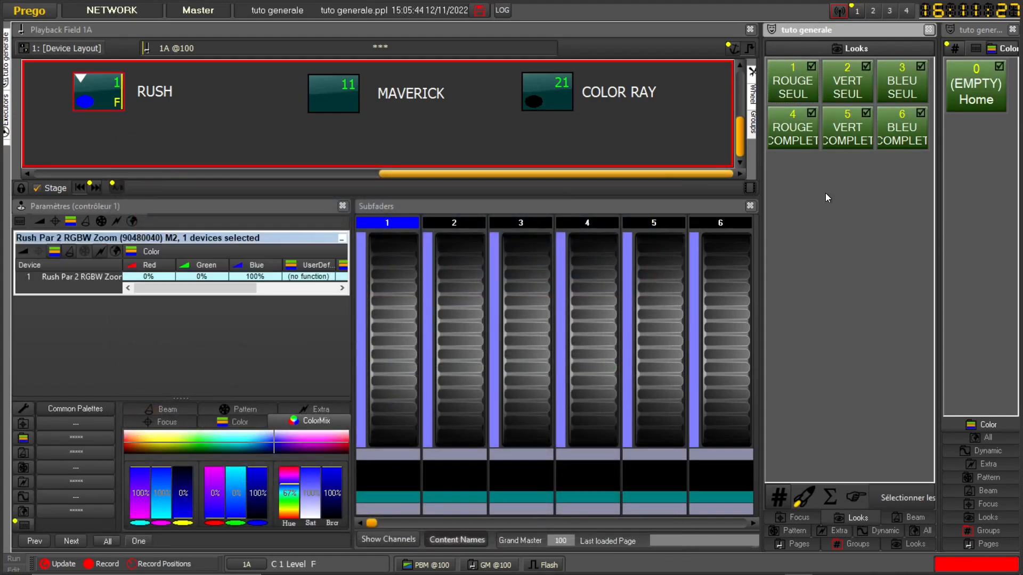
Load Looks 1, 2 and 3 (ROUGE SEUL, VERT SEUL, BLEU SEUL) into subfaders 1, 2 and 3 respectively.
{"action": "left_click_drag", "start_coordinate": [797, 75], "coordinate": [401, 478]}
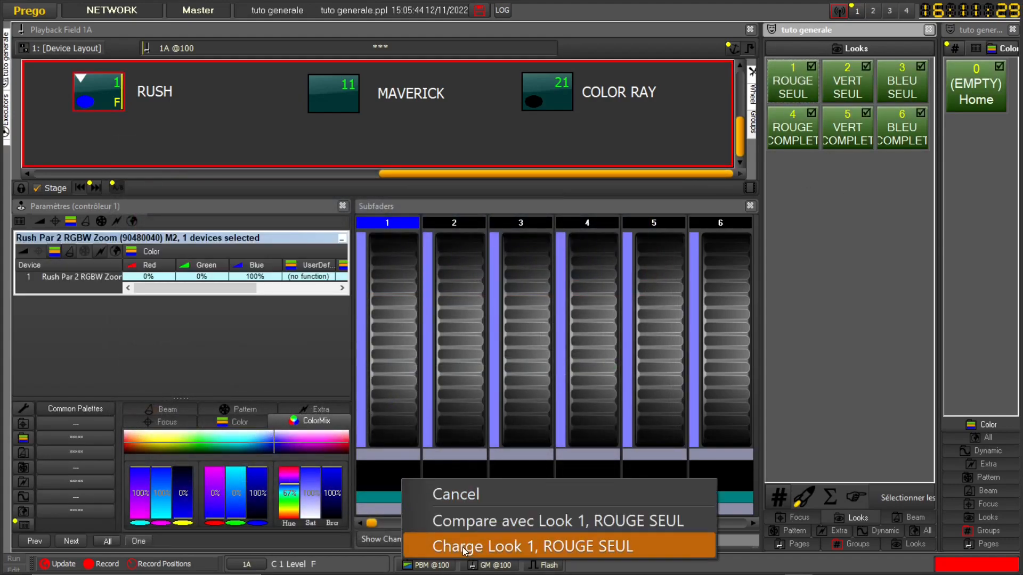
{"action": "left_click", "coordinate": [427, 548]}
{"action": "left_click_drag", "start_coordinate": [847, 80], "coordinate": [463, 474]}
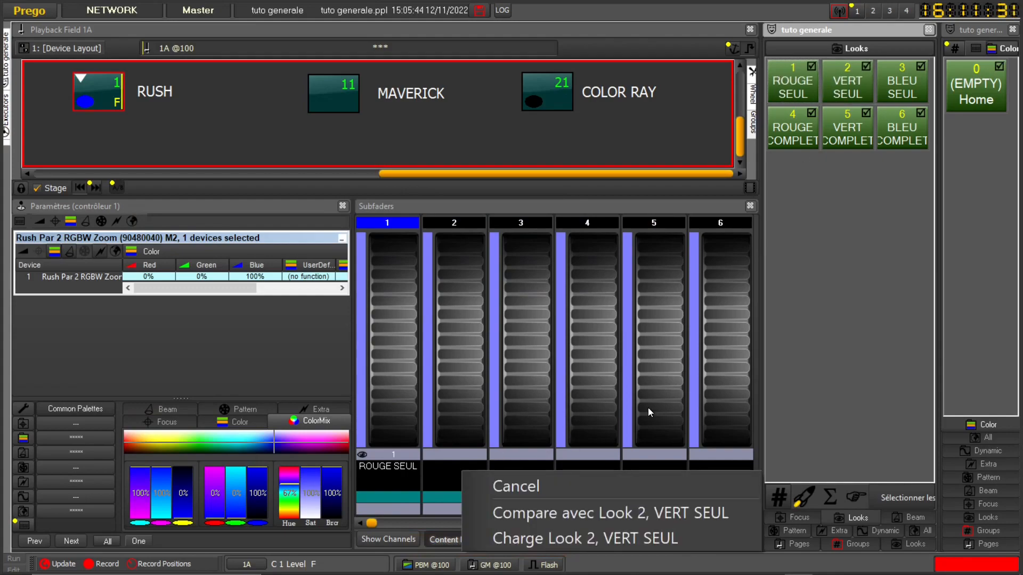
{"action": "left_click", "coordinate": [544, 533]}
{"action": "left_click_drag", "start_coordinate": [902, 80], "coordinate": [525, 475]}
{"action": "left_click", "coordinate": [582, 539]}
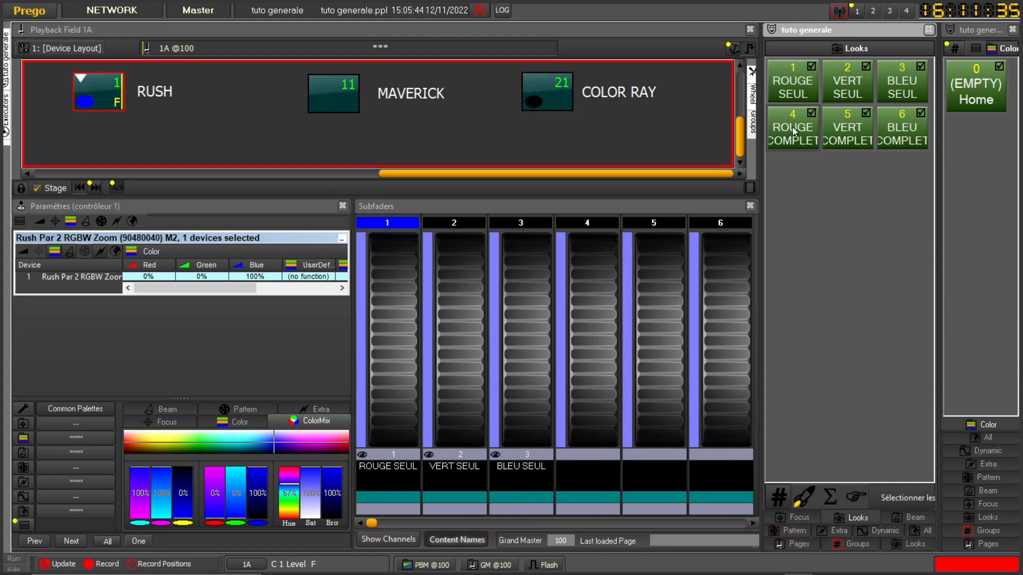
Load Looks 4, 5 and 6 (ROUGE COMPLET, VERT COMPLET, BLEU COMPLET) into subfaders 4, 5 and 6 respectively.
{"action": "left_click_drag", "start_coordinate": [610, 447], "coordinate": [596, 475]}
{"action": "left_click", "coordinate": [644, 532]}
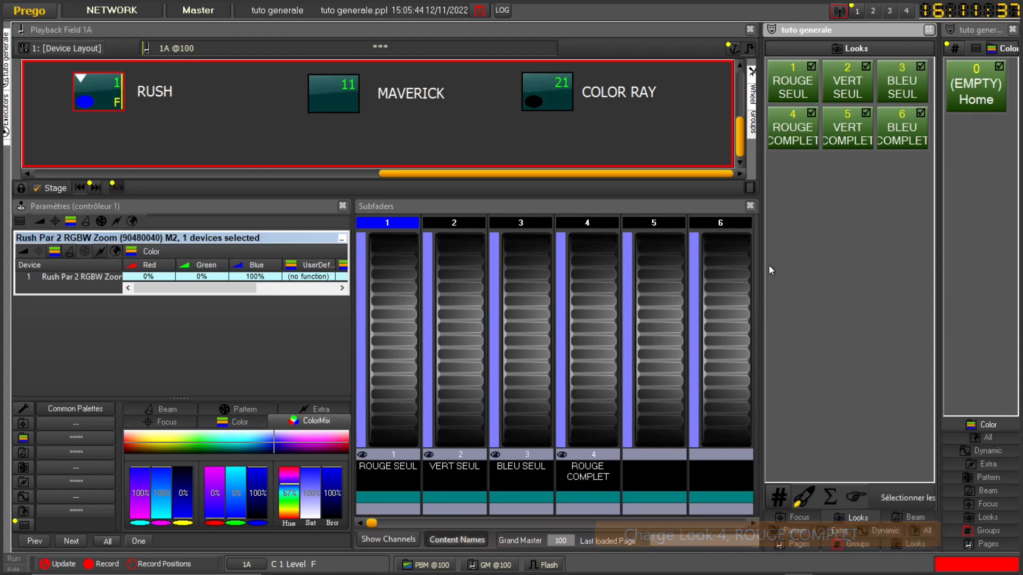
{"action": "left_click_drag", "start_coordinate": [847, 123], "coordinate": [653, 468]}
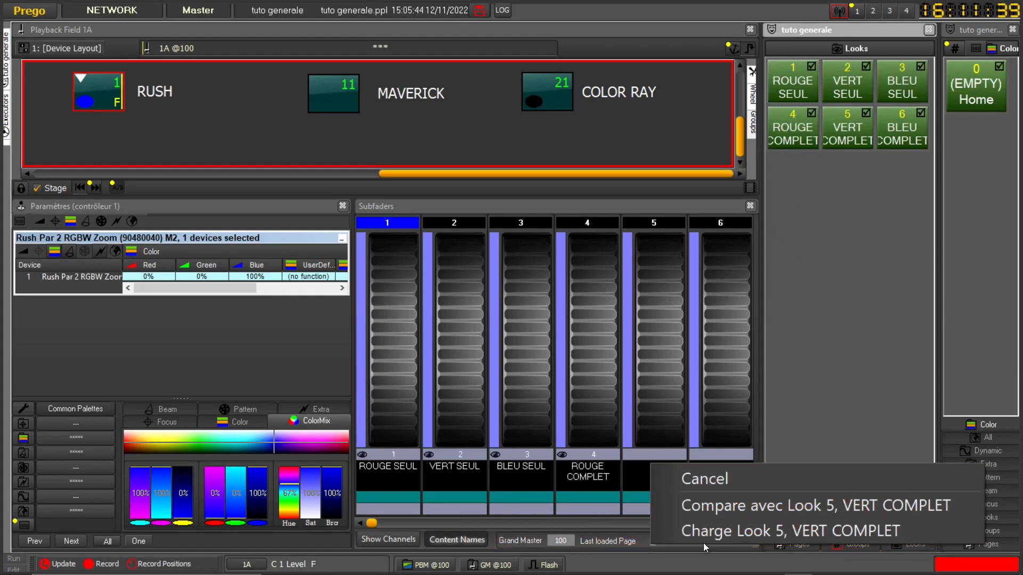
{"action": "left_click", "coordinate": [724, 520]}
{"action": "left_click_drag", "start_coordinate": [902, 128], "coordinate": [723, 473]}
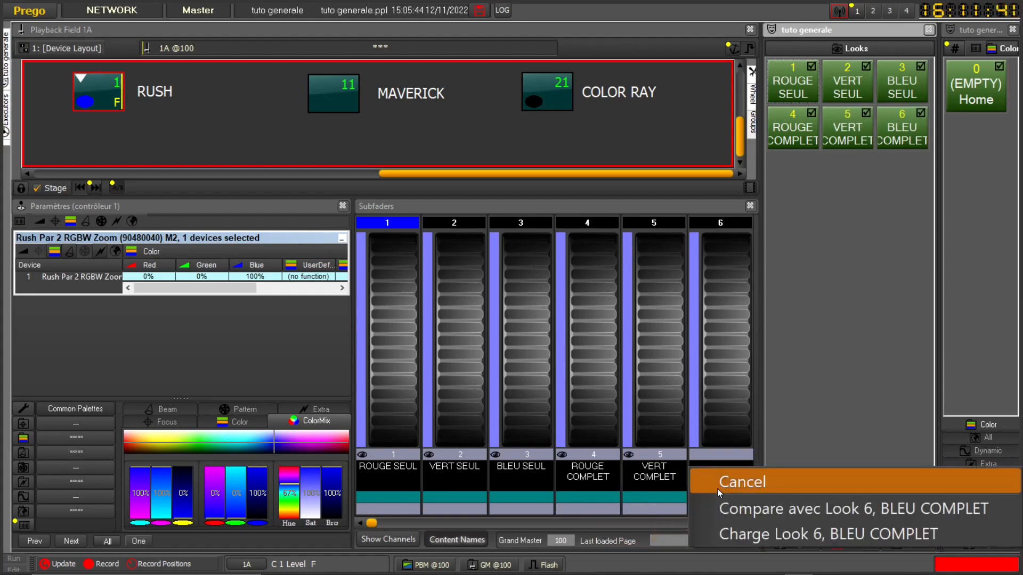
{"action": "left_click", "coordinate": [748, 537]}
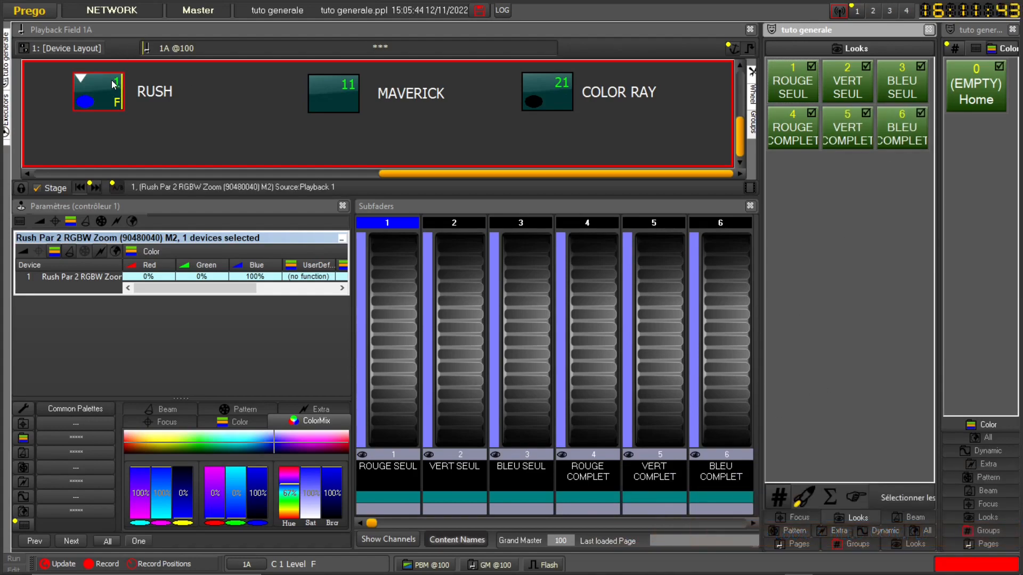
In the parameter preferences, disable executing Look parameters once the Registre exceeds 0 and enable "Registre à zéro = Paramètres libérés".
{"action": "left_click", "coordinate": [29, 12]}
{"action": "mouse_move", "coordinate": [147, 138]}
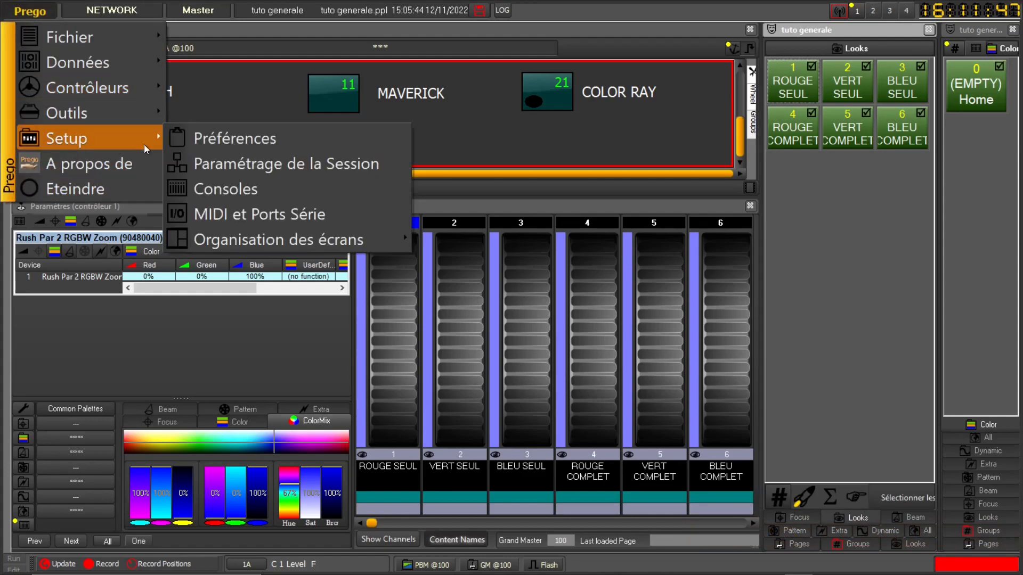
{"action": "left_click", "coordinate": [234, 143]}
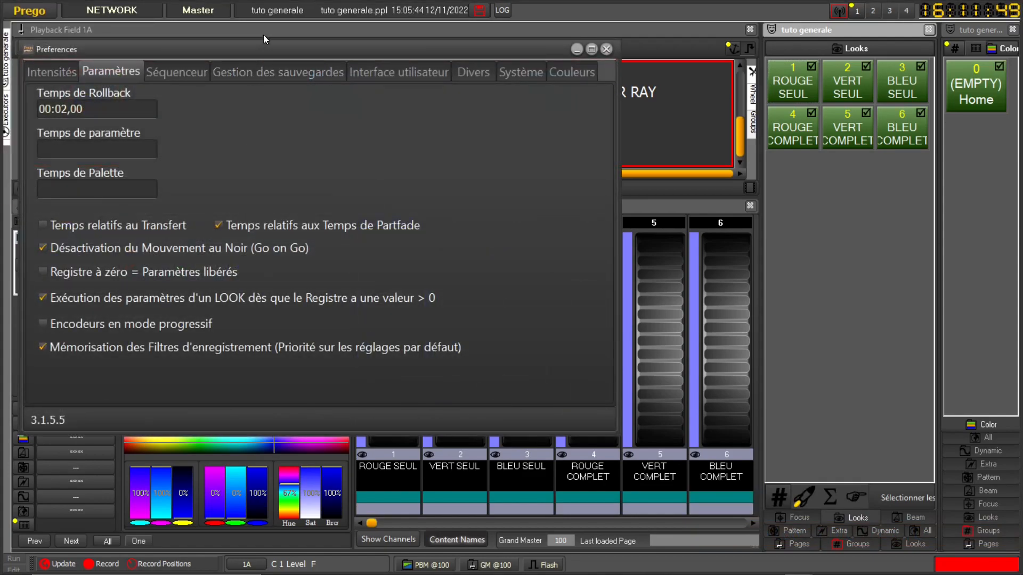
{"action": "left_click_drag", "start_coordinate": [355, 44], "coordinate": [361, 212]}
{"action": "left_click_drag", "start_coordinate": [619, 382], "coordinate": [446, 382]}
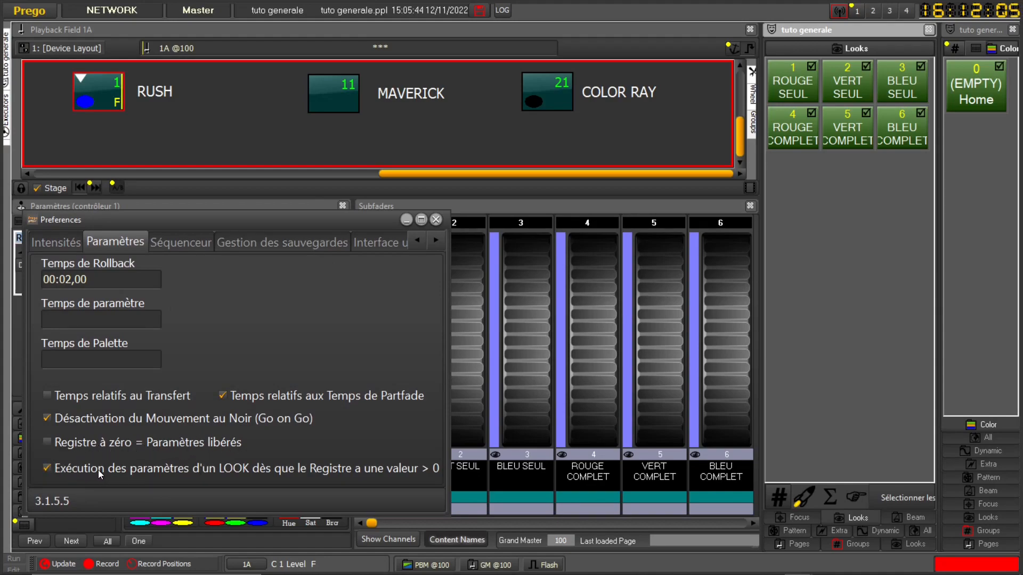
{"action": "left_click_drag", "start_coordinate": [447, 448], "coordinate": [479, 450]}
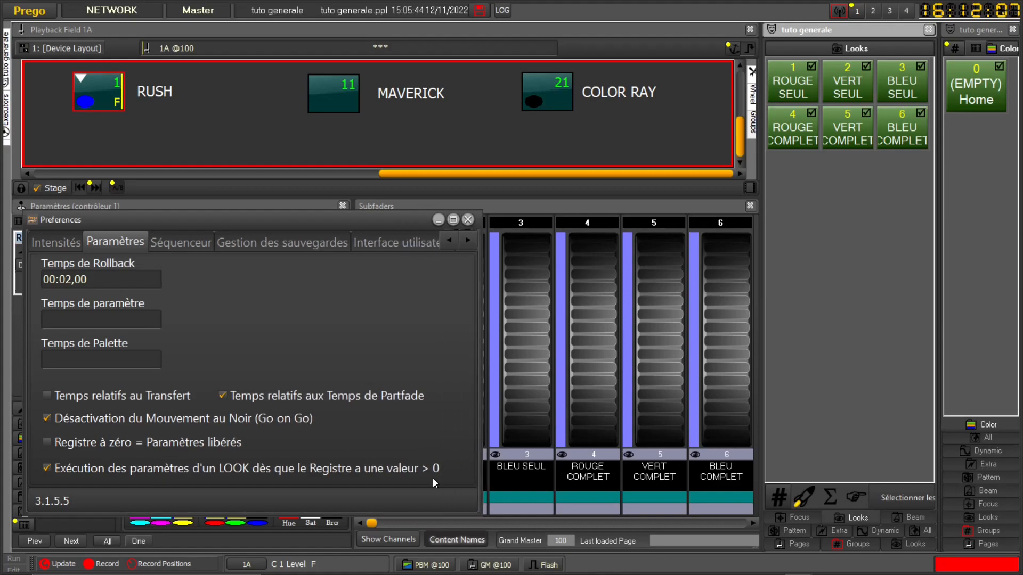
{"action": "left_click", "coordinate": [47, 469]}
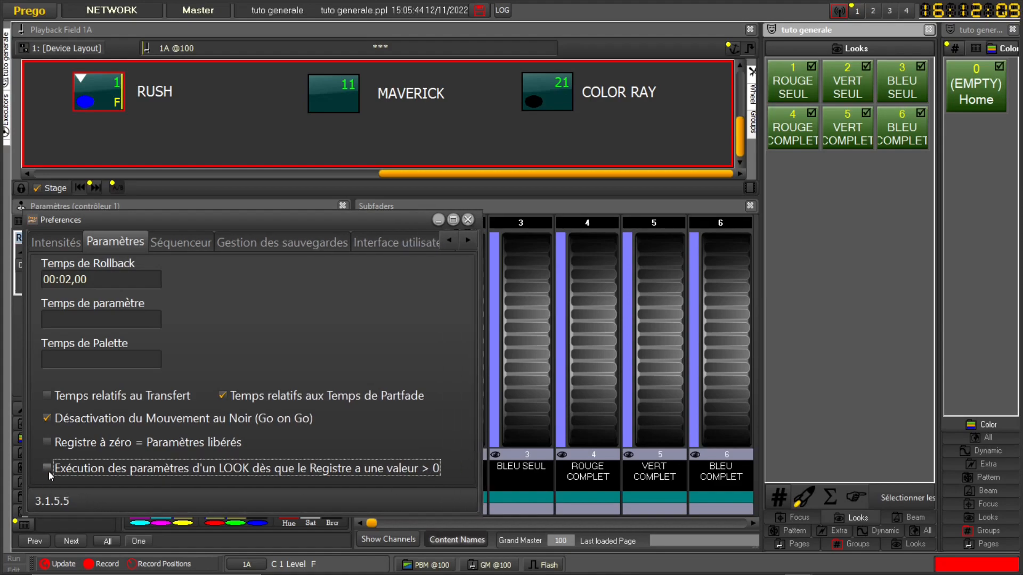
{"action": "left_click", "coordinate": [48, 443]}
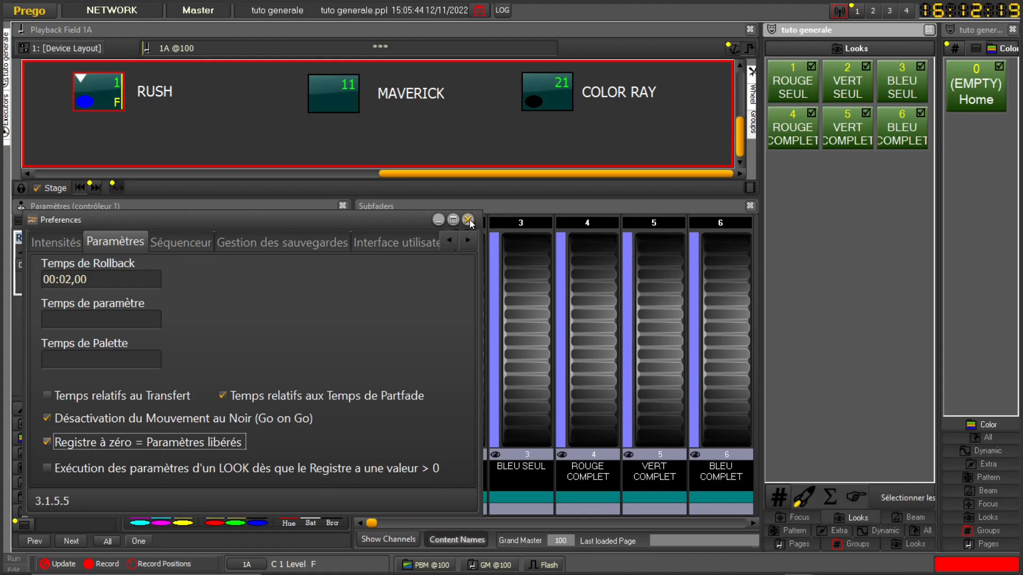
{"action": "left_click_drag", "start_coordinate": [392, 224], "coordinate": [359, 398]}
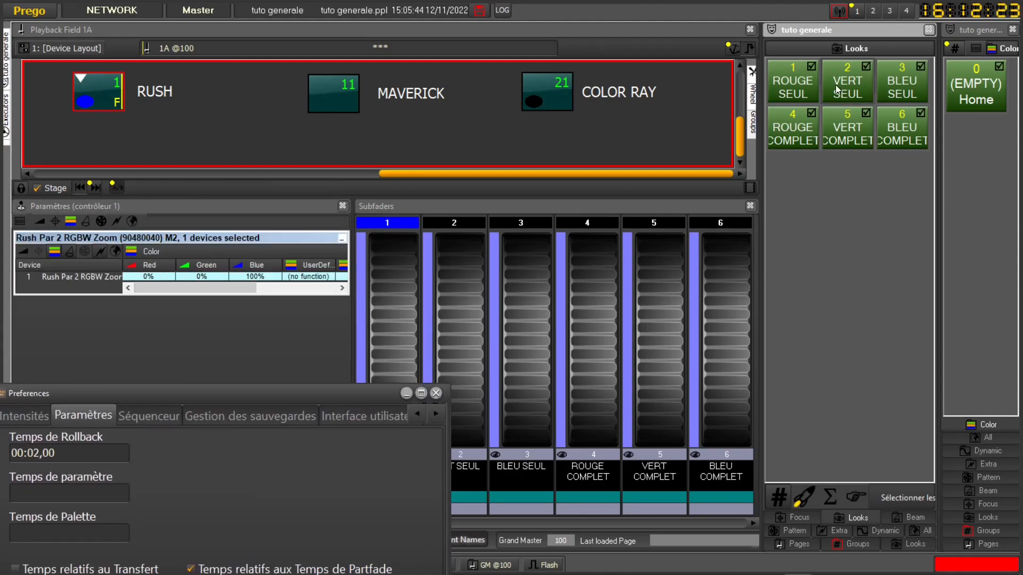
Apply the Home colour palette to the RUSH, release its manual intensity and deselect it.
{"action": "left_click", "coordinate": [978, 94]}
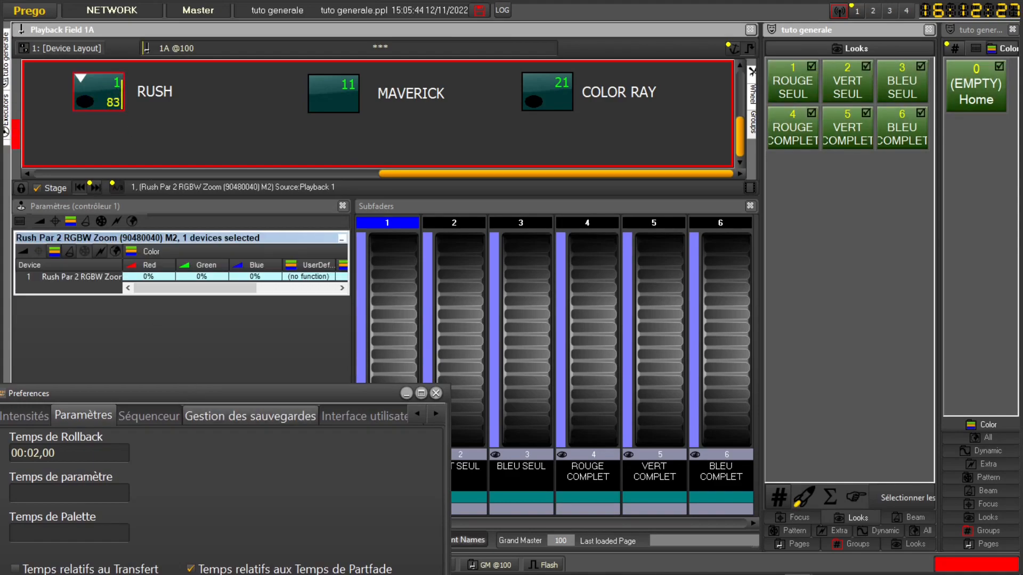
{"action": "left_click", "coordinate": [108, 100]}
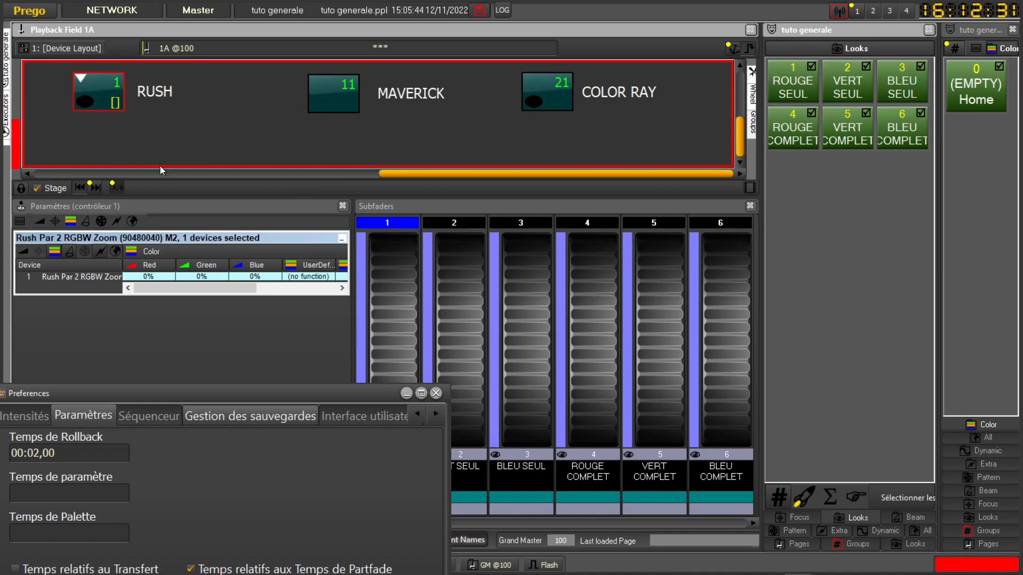
{"action": "left_click", "coordinate": [145, 129]}
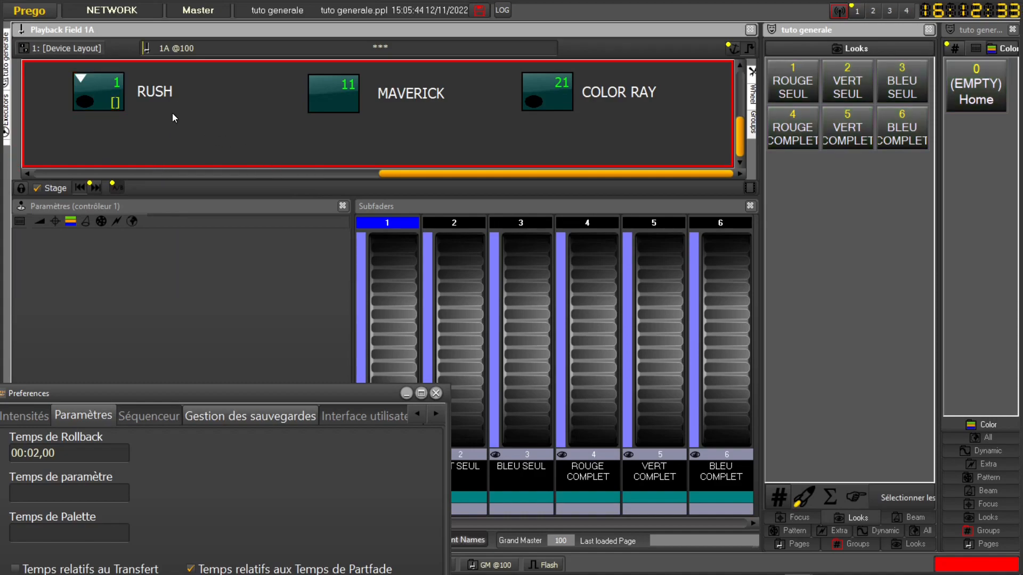
{"action": "left_click_drag", "start_coordinate": [374, 395], "coordinate": [270, 353]}
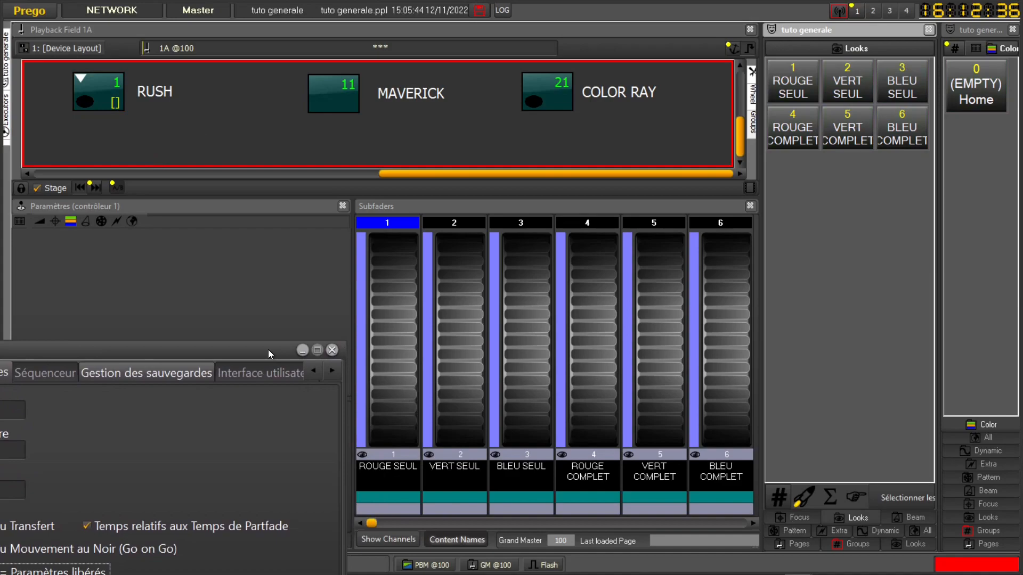
{"action": "left_click", "coordinate": [121, 95]}
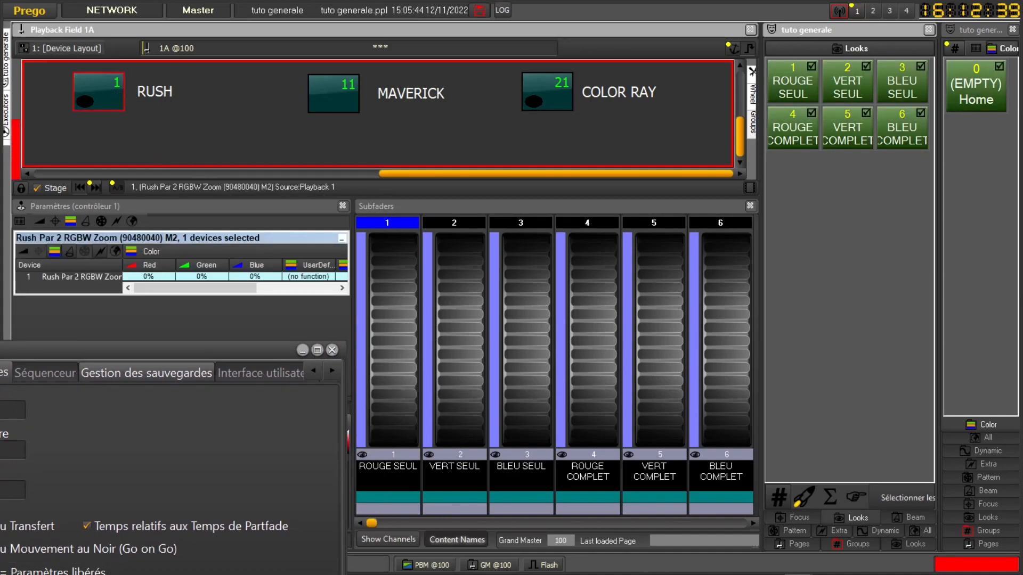
{"action": "left_click", "coordinate": [155, 121]}
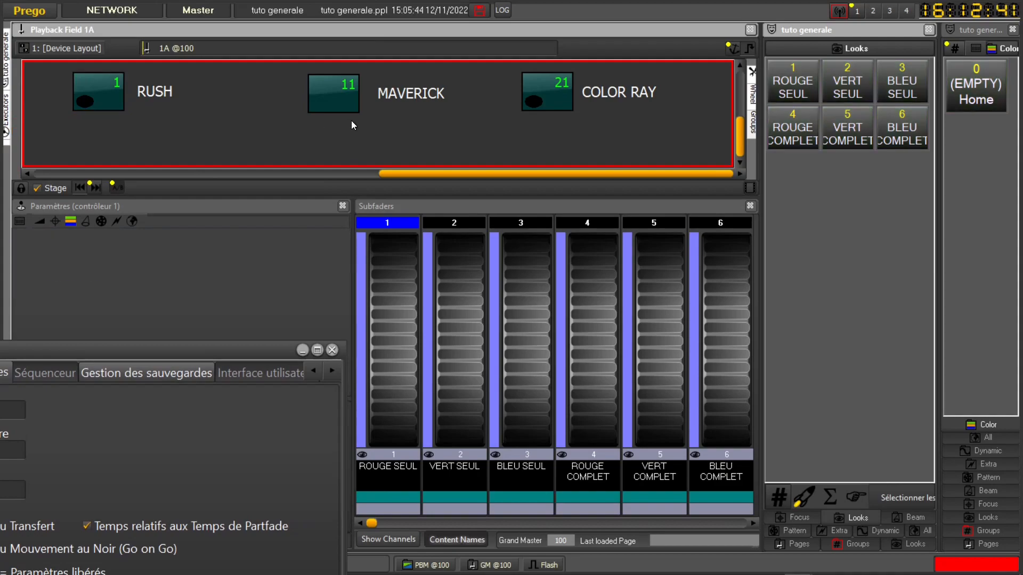
Try the ROUGE SEUL subfader up and down, then bring the ROUGE, VERT and BLEU SEUL subfaders to 100.
{"action": "left_click_drag", "start_coordinate": [413, 394], "coordinate": [371, 4]}
{"action": "left_click_drag", "start_coordinate": [386, 266], "coordinate": [393, 348]}
{"action": "left_click_drag", "start_coordinate": [392, 174], "coordinate": [397, 202]}
{"action": "left_click_drag", "start_coordinate": [410, 374], "coordinate": [390, 174]}
{"action": "left_click_drag", "start_coordinate": [481, 385], "coordinate": [472, 7]}
{"action": "left_click_drag", "start_coordinate": [537, 385], "coordinate": [532, 287]}
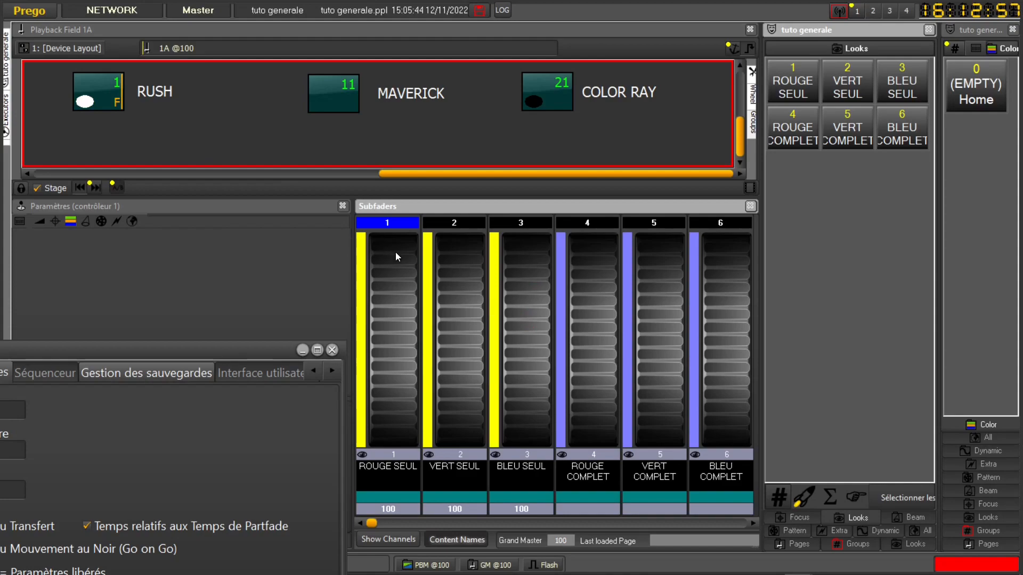
Mix a colour on the RUSH by setting ROUGE SEUL to about 70, VERT SEUL to 48 and BLEU SEUL to 69.
{"action": "mouse_move", "coordinate": [395, 251]}
{"action": "left_mouse_down"}
{"action": "mouse_move", "coordinate": [412, 303]}
{"action": "mouse_move", "coordinate": [482, 319]}
{"action": "mouse_move", "coordinate": [481, 361]}
{"action": "left_mouse_up"}
{"action": "left_click_drag", "start_coordinate": [465, 277], "coordinate": [470, 354]}
{"action": "left_click_drag", "start_coordinate": [513, 283], "coordinate": [532, 330]}
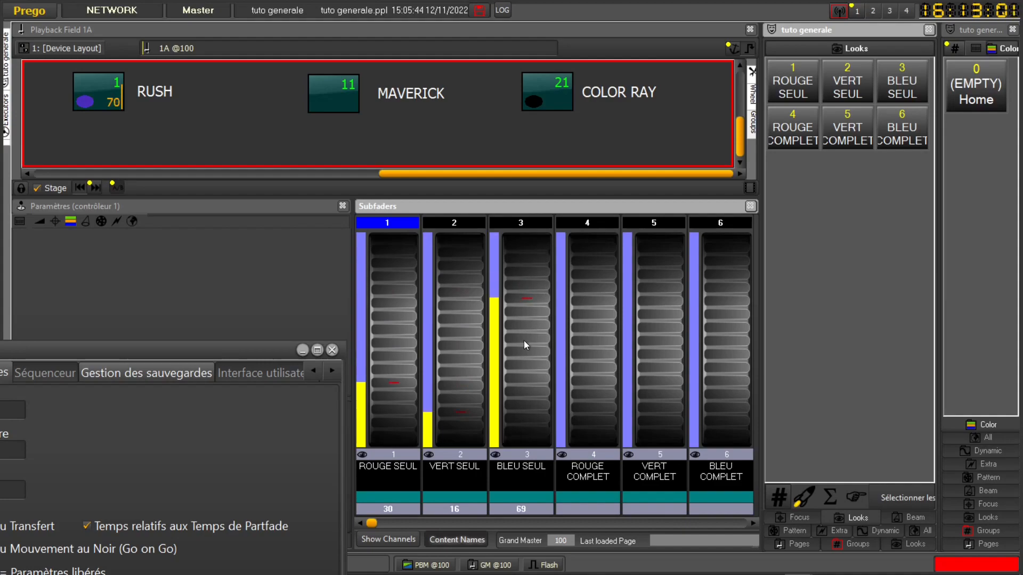
{"action": "left_click_drag", "start_coordinate": [464, 358], "coordinate": [460, 291]}
{"action": "left_click_drag", "start_coordinate": [400, 333], "coordinate": [393, 249]}
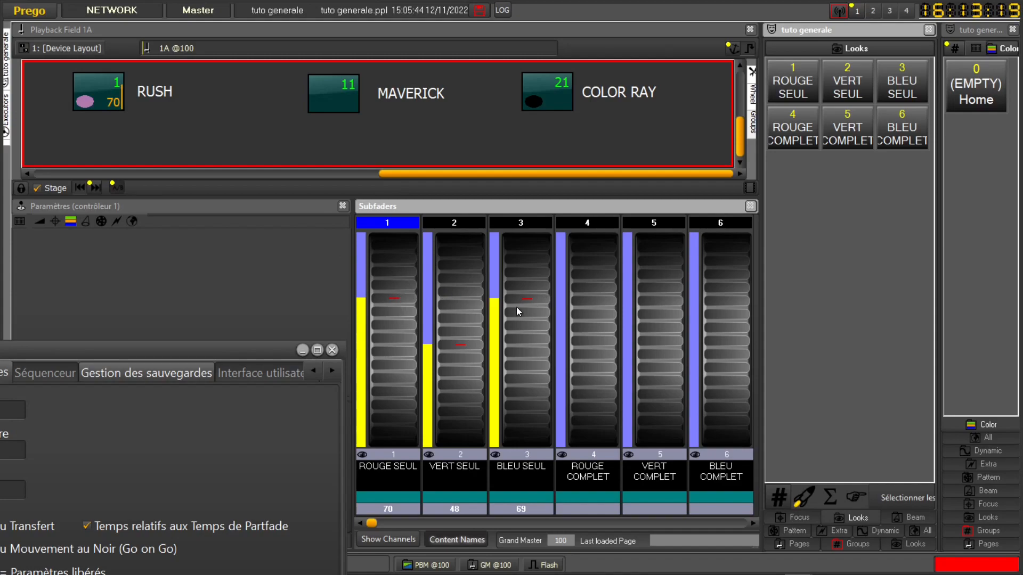
Move the preferences window clear of the subfaders and lower the three SEUL subfaders to zero.
{"action": "left_click_drag", "start_coordinate": [233, 350], "coordinate": [229, 303]}
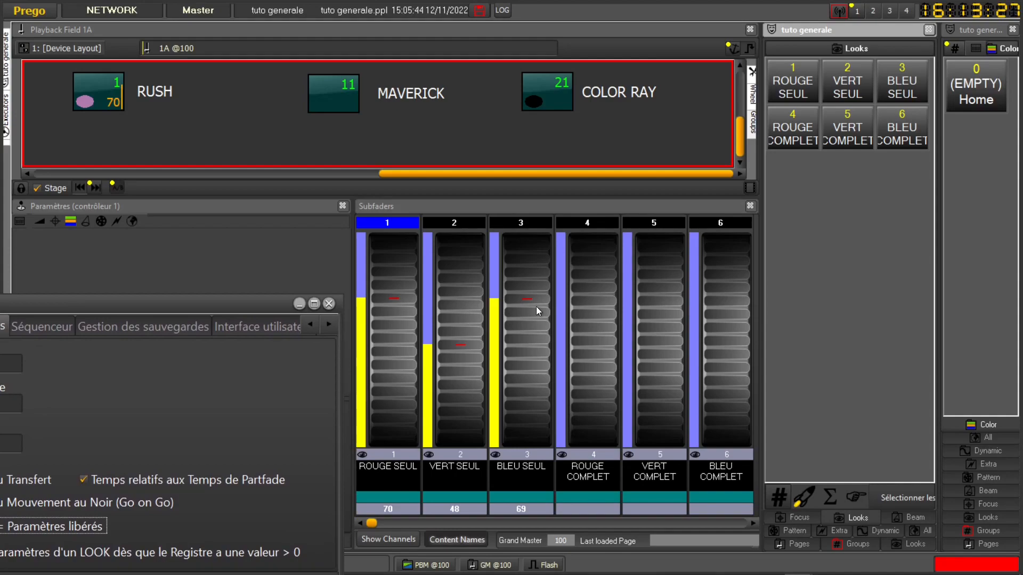
{"action": "left_click_drag", "start_coordinate": [418, 292], "coordinate": [420, 483]}
{"action": "left_click_drag", "start_coordinate": [463, 284], "coordinate": [462, 450]}
{"action": "left_click_drag", "start_coordinate": [527, 299], "coordinate": [532, 448]}
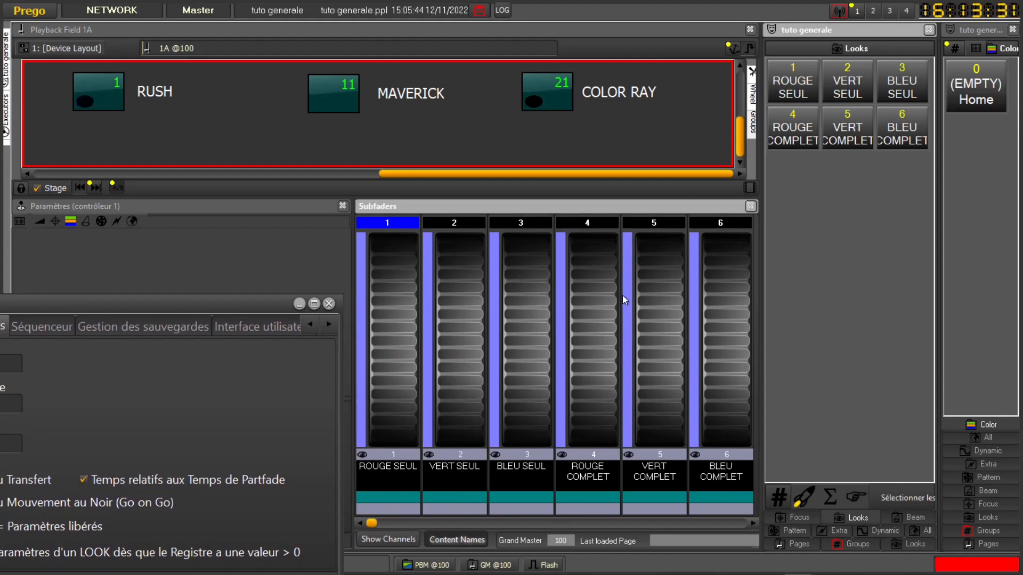
Check the parameter preferences, move their window aside, and raise the ROUGE COMPLET and VERT COMPLET subfaders to 100.
{"action": "left_click_drag", "start_coordinate": [176, 314], "coordinate": [368, 228]}
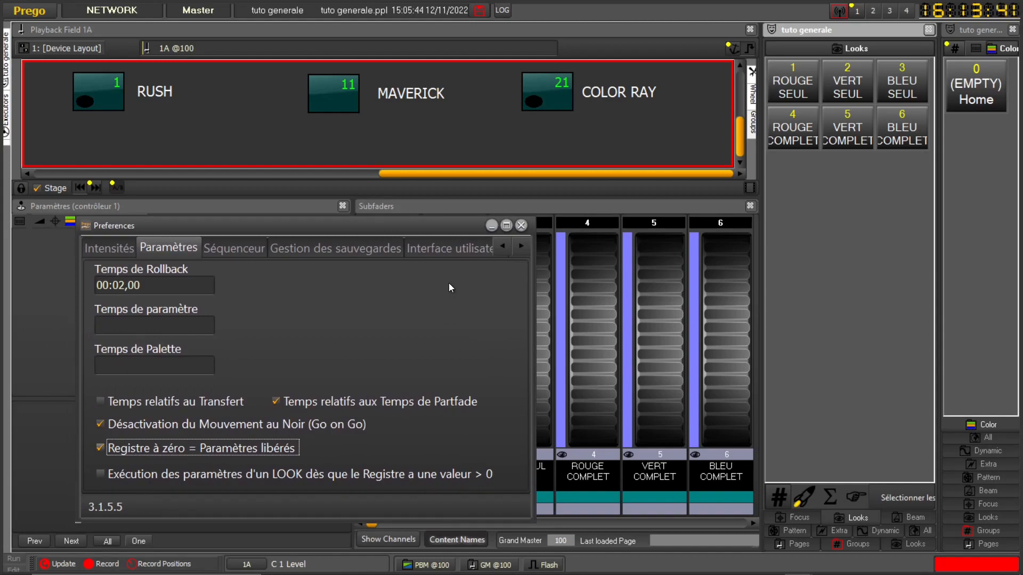
{"action": "left_click_drag", "start_coordinate": [398, 226], "coordinate": [261, 374]}
{"action": "left_click_drag", "start_coordinate": [580, 366], "coordinate": [619, 72]}
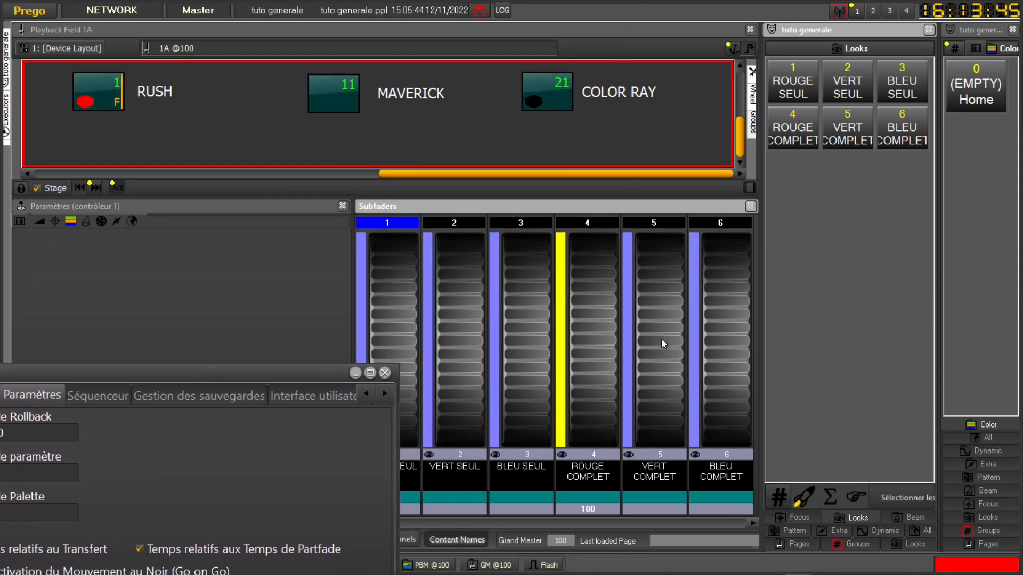
{"action": "left_click_drag", "start_coordinate": [671, 296], "coordinate": [679, 114]}
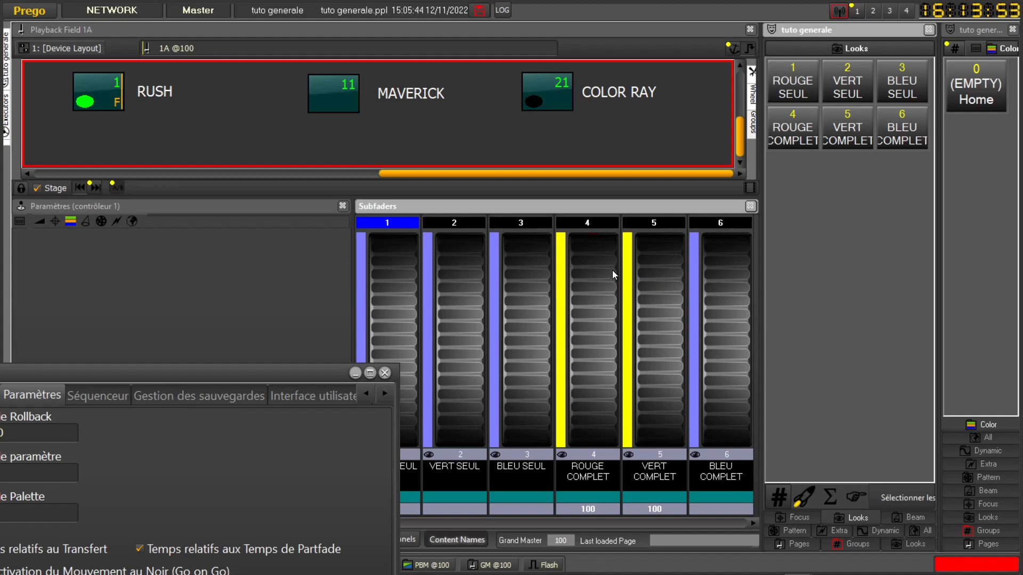
Raise the BLEU COMPLET subfader and return it to zero, and lower the VERT COMPLET subfader to about 21.
{"action": "left_click_drag", "start_coordinate": [733, 349], "coordinate": [727, 260]}
{"action": "left_click_drag", "start_coordinate": [721, 366], "coordinate": [721, 445]}
{"action": "left_click_drag", "start_coordinate": [663, 271], "coordinate": [671, 410]}
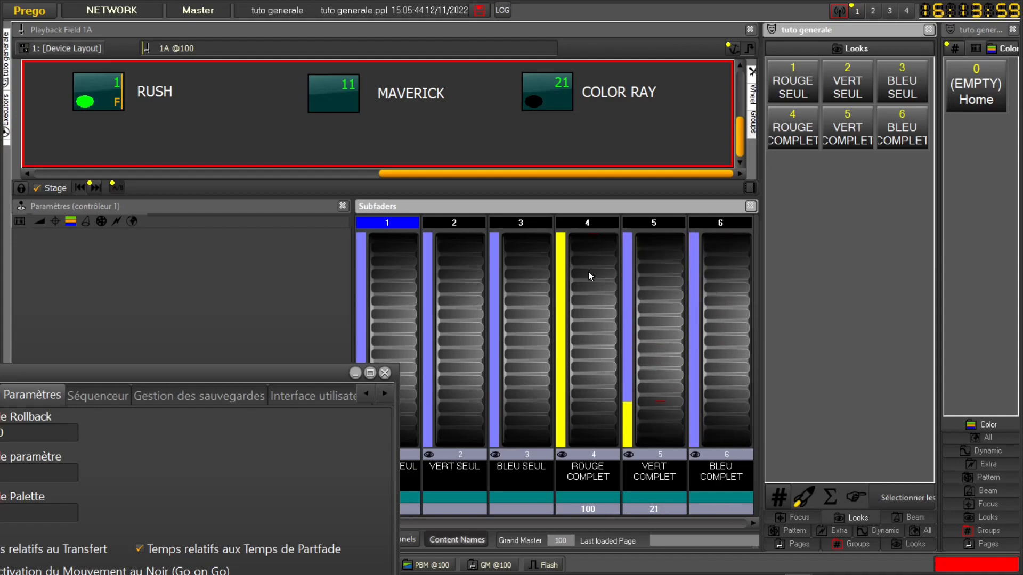
Raise the VERT COMPLET subfader to 100, and lower the ROUGE COMPLET and VERT COMPLET subfaders to zero.
{"action": "left_click_drag", "start_coordinate": [648, 308], "coordinate": [650, 217]}
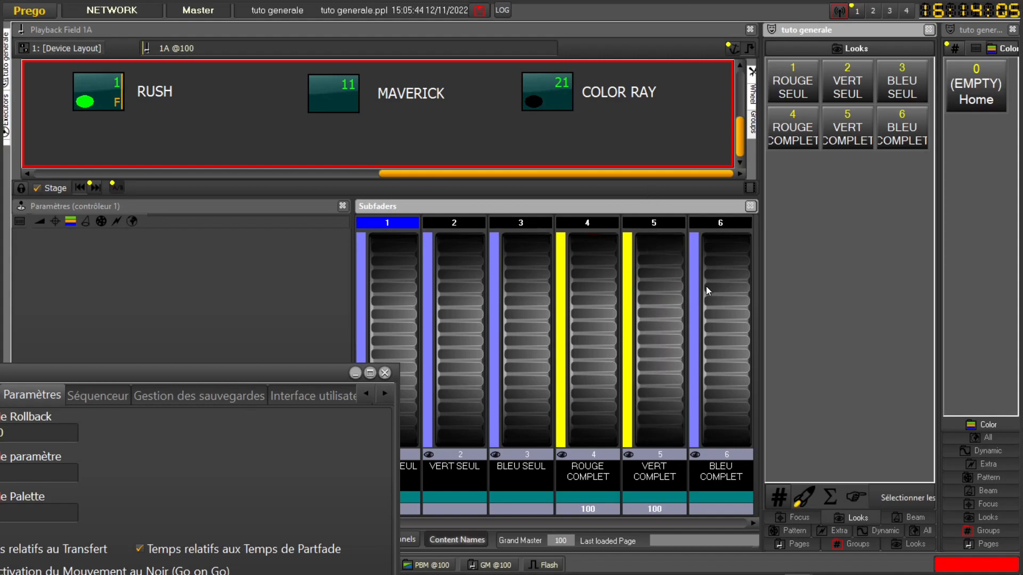
{"action": "left_click_drag", "start_coordinate": [593, 335], "coordinate": [657, 366]}
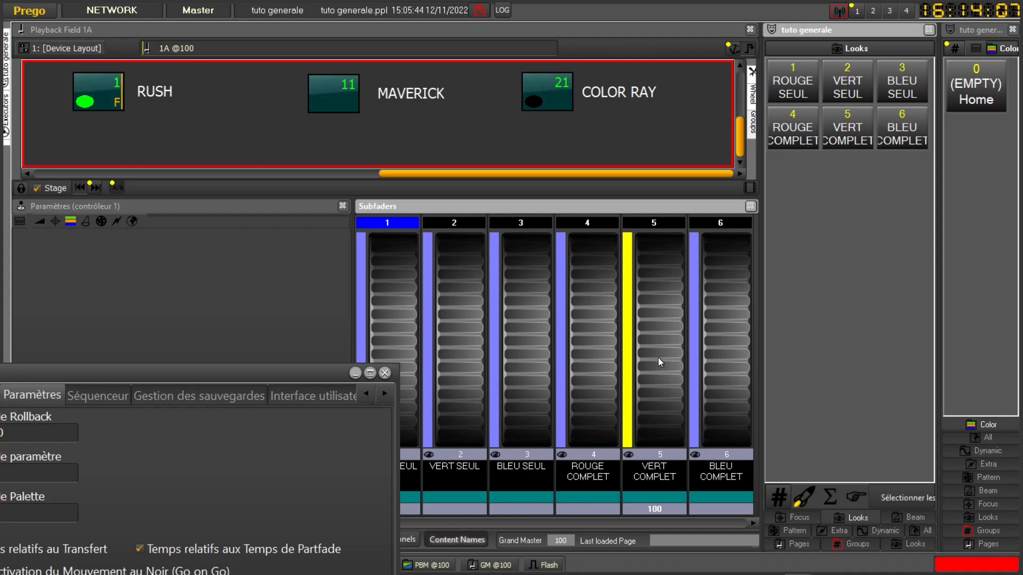
{"action": "left_click_drag", "start_coordinate": [641, 260], "coordinate": [676, 478]}
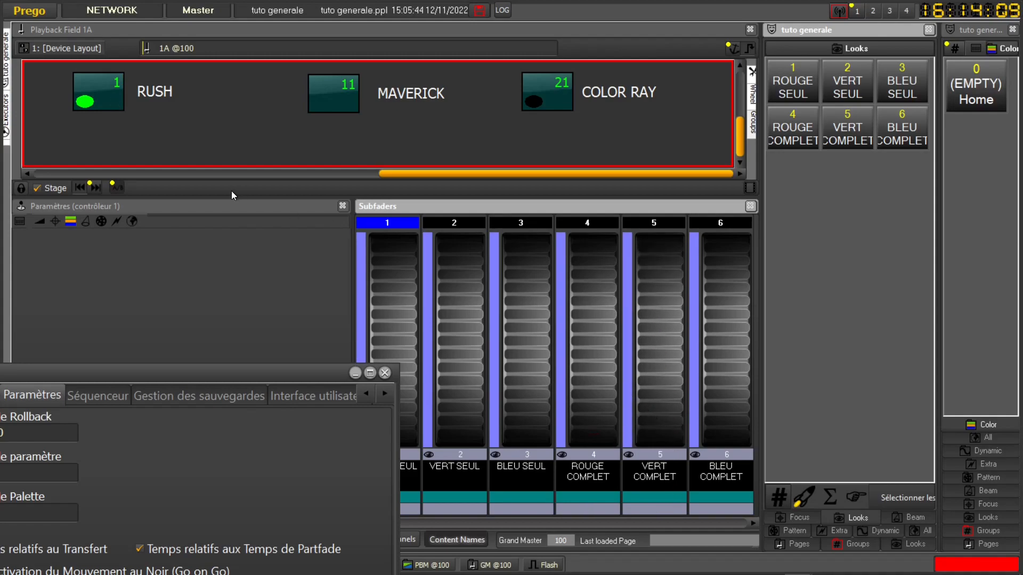
Select the RUSH, reset its colour with the Home palette, and deselect it.
{"action": "left_click", "coordinate": [102, 84]}
{"action": "left_click", "coordinate": [844, 79]}
{"action": "left_click", "coordinate": [184, 110]}
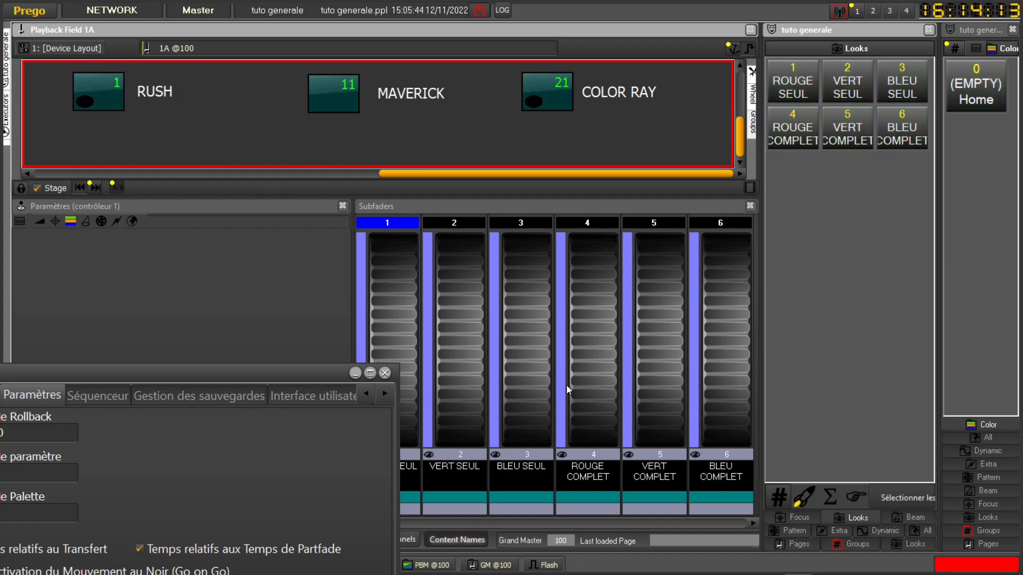
Raise the ROUGE COMPLET subfader to 100, and bring VERT COMPLET up in stages through 53 to 100.
{"action": "left_click_drag", "start_coordinate": [555, 381], "coordinate": [596, 236]}
{"action": "left_click_drag", "start_coordinate": [657, 398], "coordinate": [657, 322]}
{"action": "left_click_drag", "start_coordinate": [657, 308], "coordinate": [653, 264]}
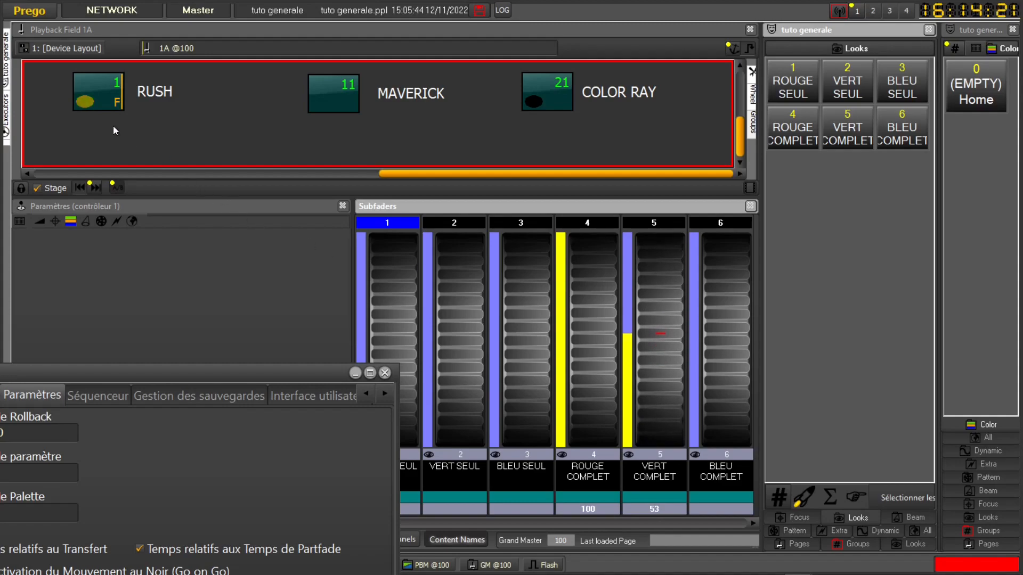
{"action": "left_click_drag", "start_coordinate": [676, 382], "coordinate": [661, 272]}
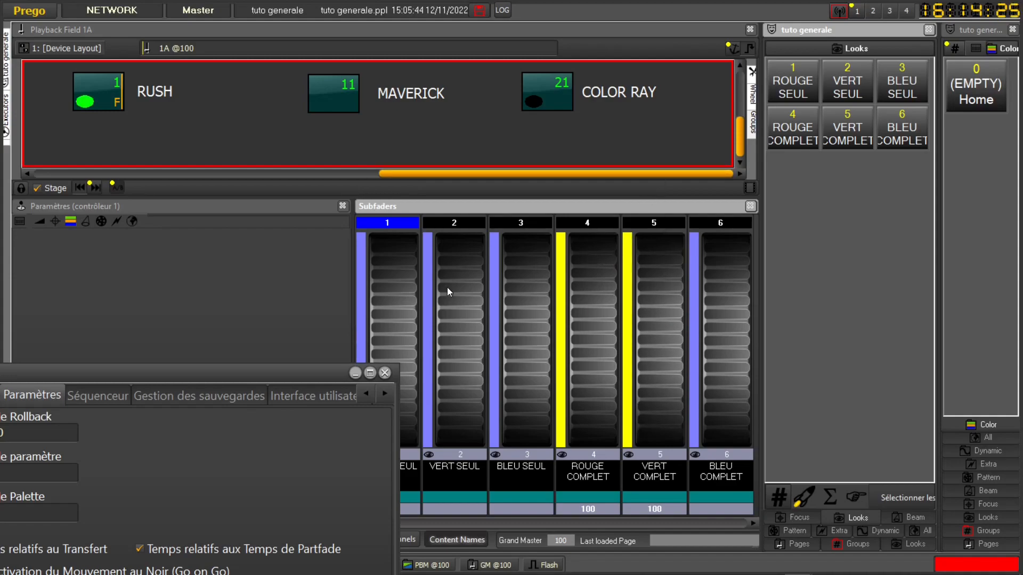
Select the RUSH to show its colour parameters, lower ROUGE COMPLET to zero, and raise BLEU COMPLET to 100.
{"action": "left_click", "coordinate": [103, 97]}
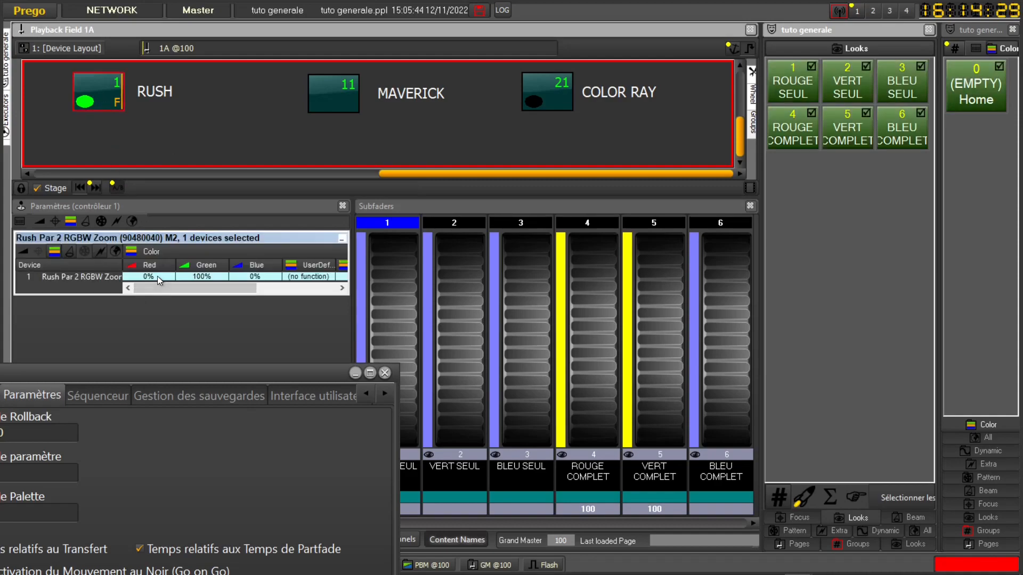
{"action": "left_click_drag", "start_coordinate": [587, 246], "coordinate": [709, 336]}
{"action": "left_click_drag", "start_coordinate": [726, 393], "coordinate": [707, 146]}
{"action": "left_click", "coordinate": [707, 146]}
{"action": "left_click", "coordinate": [713, 238]}
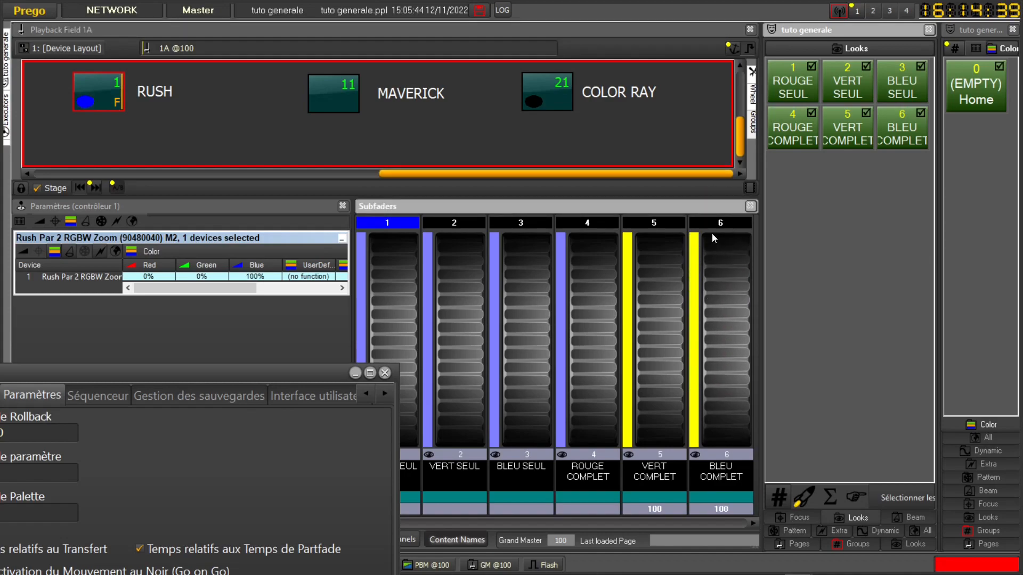
Lower the VERT COMPLET and BLEU COMPLET subfaders to zero, reset the RUSH's colour to Home, and deselect it.
{"action": "left_click_drag", "start_coordinate": [686, 252], "coordinate": [740, 408]}
{"action": "scroll", "coordinate": [716, 248], "scroll_direction": "down", "scroll_amount": 10}
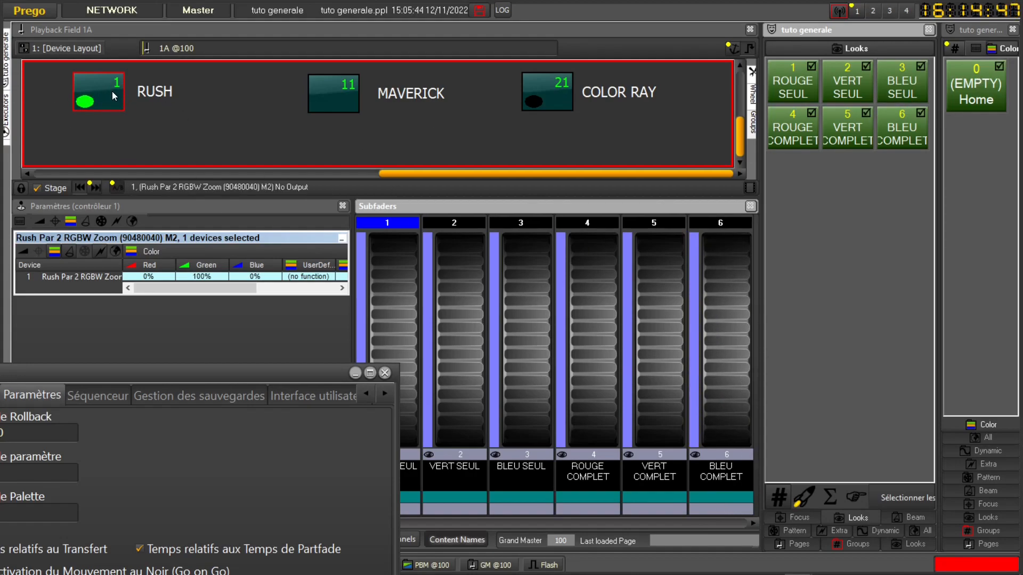
{"action": "left_click", "coordinate": [977, 83]}
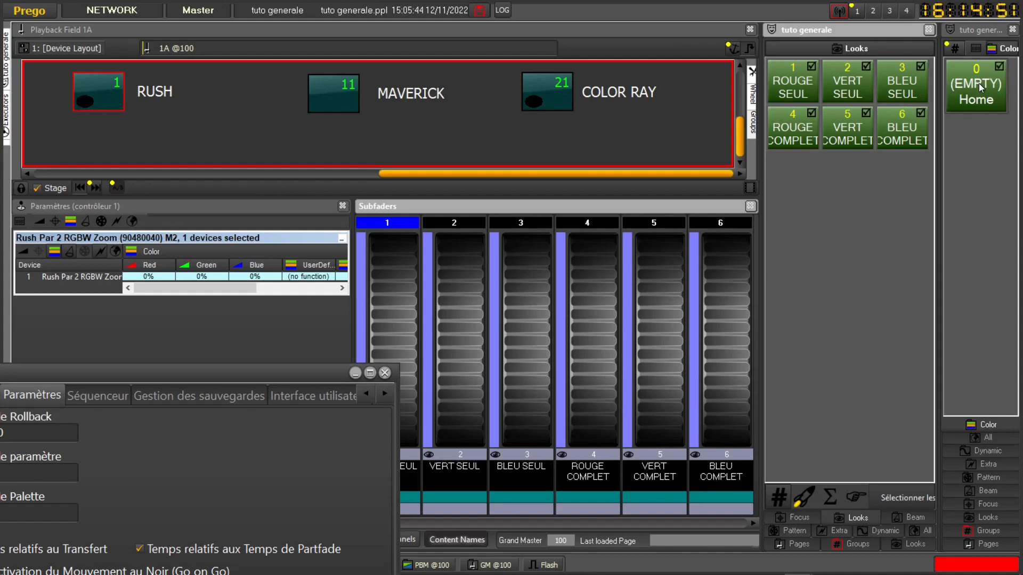
{"action": "left_click", "coordinate": [180, 120]}
Raise VERT COMPLET and ROUGE COMPLET to 100 in that order, and lower both subfaders to zero.
{"action": "left_click_drag", "start_coordinate": [660, 356], "coordinate": [657, 65]}
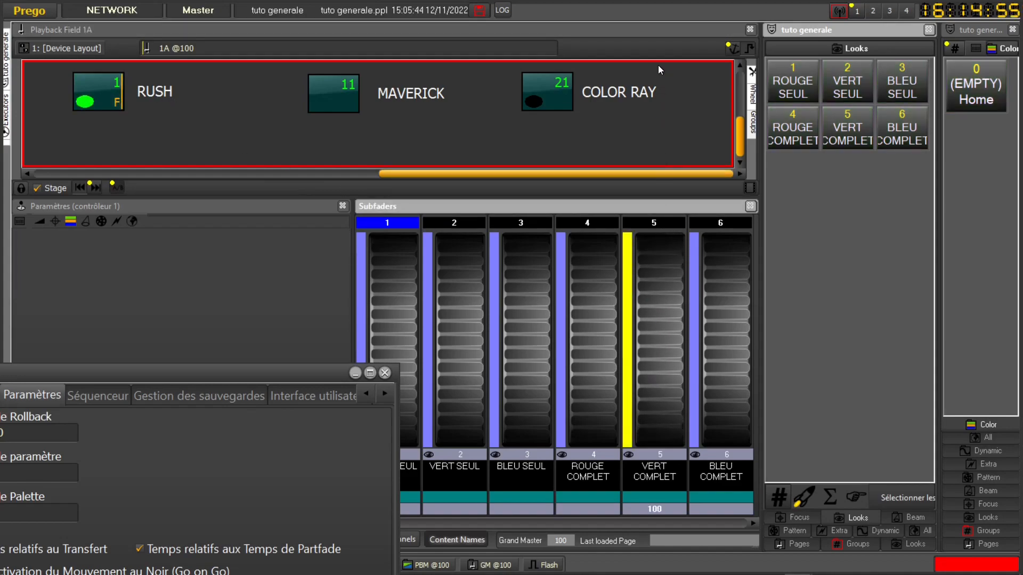
{"action": "left_click_drag", "start_coordinate": [594, 369], "coordinate": [585, 186]}
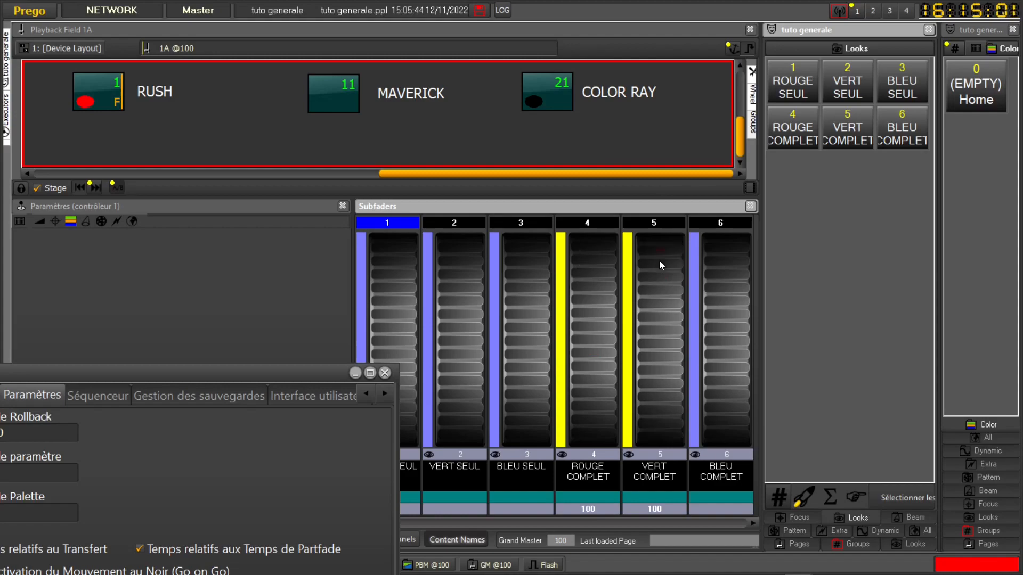
{"action": "left_click_drag", "start_coordinate": [656, 249], "coordinate": [686, 522]}
{"action": "left_click_drag", "start_coordinate": [583, 254], "coordinate": [610, 490]}
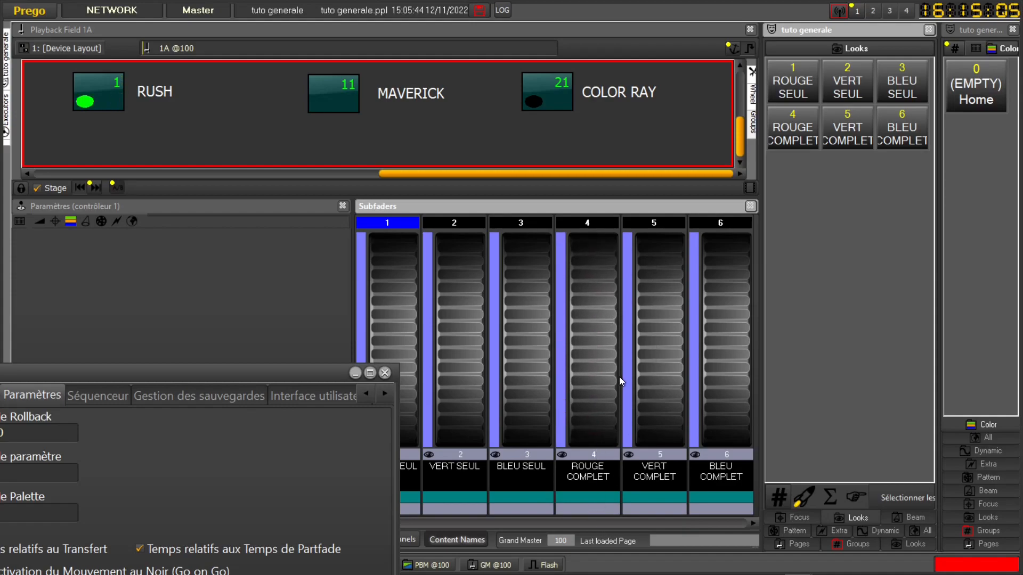
Disable the "Registre à zéro = Paramètres libérés" preference and move the preferences window aside.
{"action": "left_click_drag", "start_coordinate": [281, 376], "coordinate": [360, 270]}
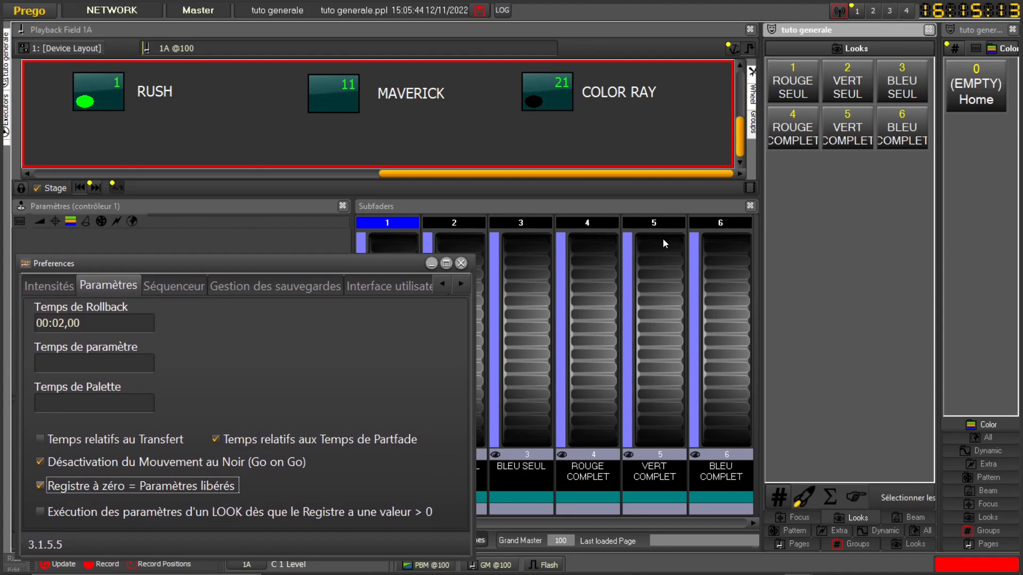
{"action": "left_click_drag", "start_coordinate": [303, 267], "coordinate": [310, 242]}
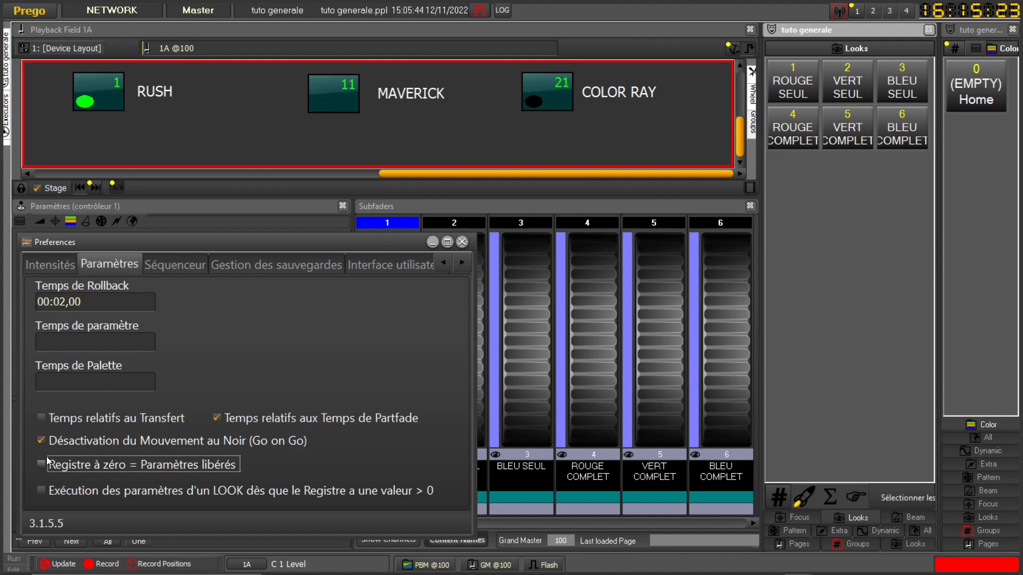
{"action": "left_click_drag", "start_coordinate": [217, 245], "coordinate": [169, 260]}
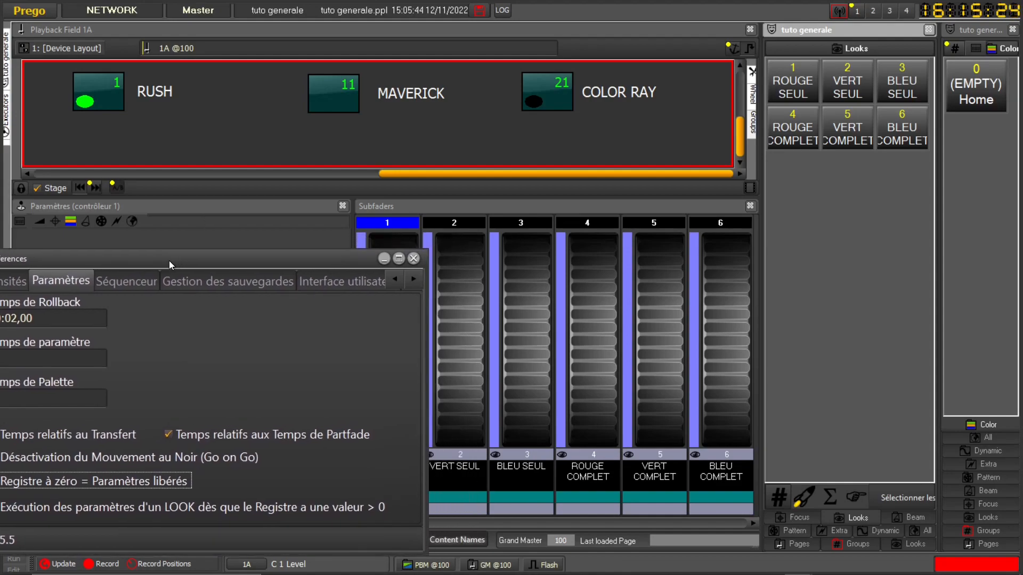
Select the RUSH, reset its colour to Home, and move the preferences window clear of the subfaders.
{"action": "left_click", "coordinate": [101, 94]}
{"action": "left_click", "coordinate": [101, 95]}
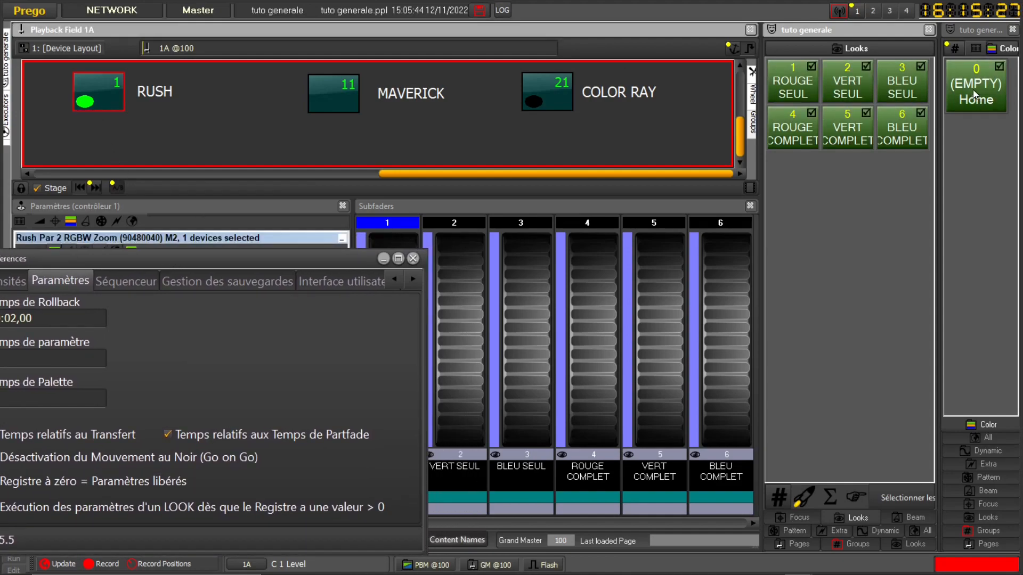
{"action": "left_click_drag", "start_coordinate": [328, 266], "coordinate": [246, 266]}
Raise the ROUGE SEUL, VERT SEUL and BLEU SEUL subfaders one at a time, returning each to zero.
{"action": "mouse_move", "coordinate": [418, 369]}
{"action": "left_mouse_down"}
{"action": "mouse_move", "coordinate": [401, 159]}
{"action": "mouse_move", "coordinate": [412, 383]}
{"action": "left_mouse_up"}
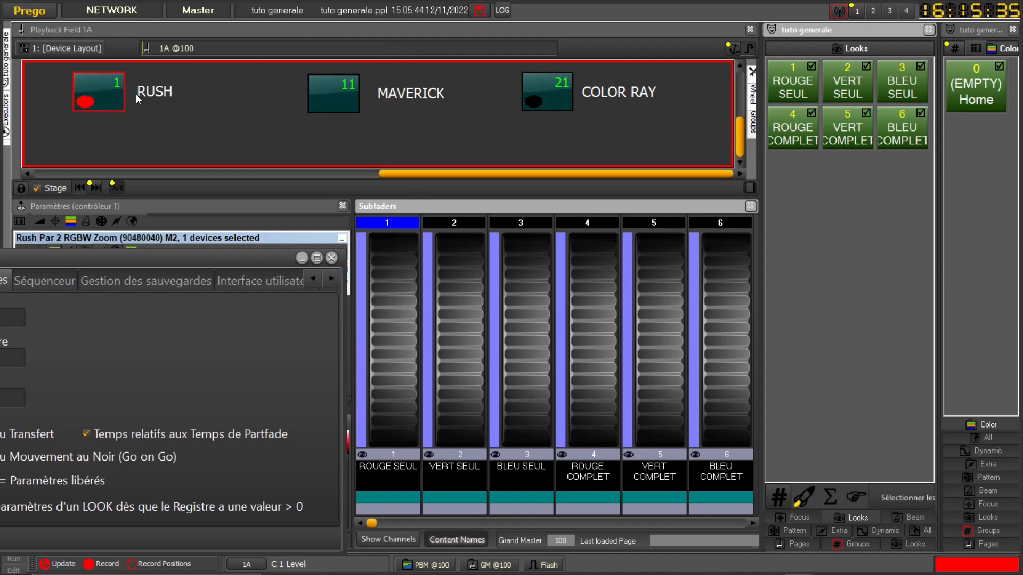
{"action": "left_click_drag", "start_coordinate": [465, 379], "coordinate": [460, 453]}
{"action": "left_click_drag", "start_coordinate": [521, 397], "coordinate": [525, 319]}
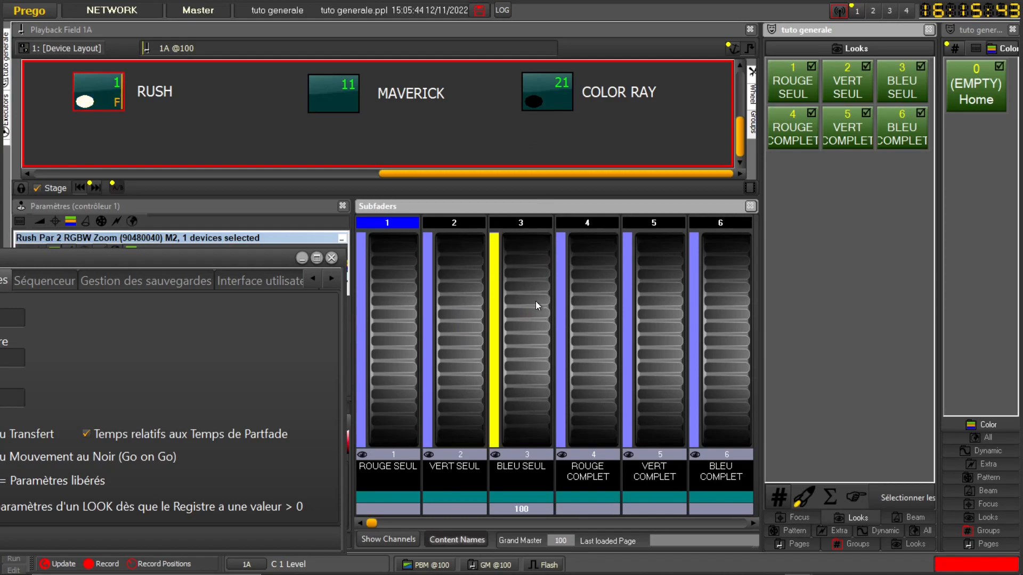
{"action": "left_click_drag", "start_coordinate": [520, 267], "coordinate": [555, 417]}
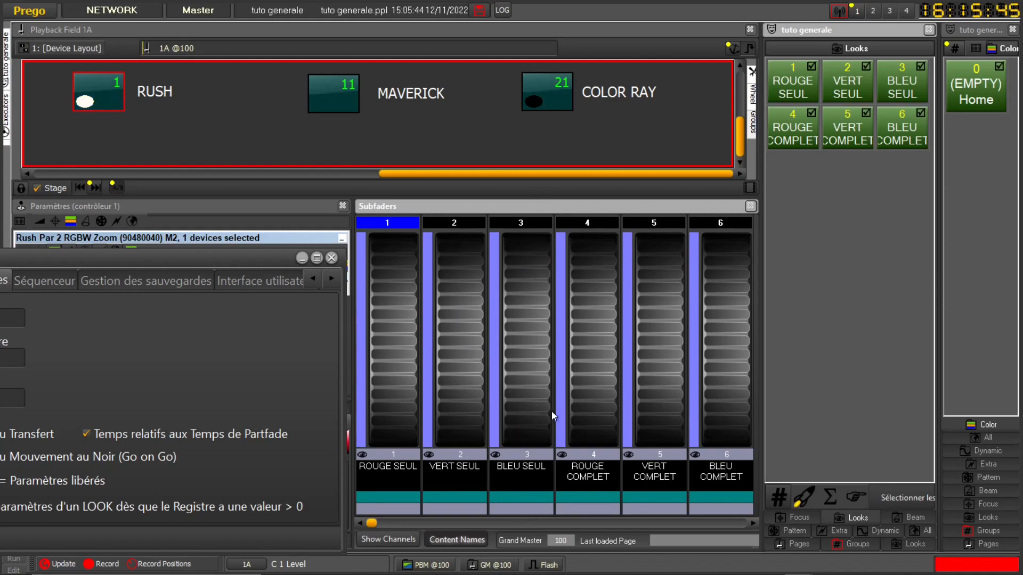
Raise VERT SEUL to 56, reset the RUSH's colour to Home, and take VERT SEUL up to 100 and back to zero.
{"action": "left_click_drag", "start_coordinate": [481, 382], "coordinate": [463, 277]}
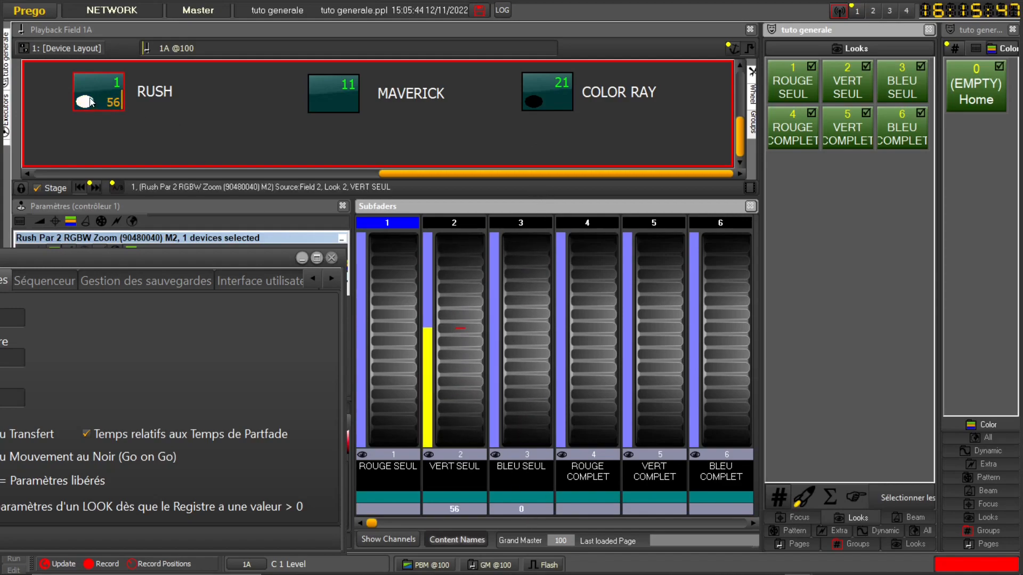
{"action": "left_click", "coordinate": [978, 95]}
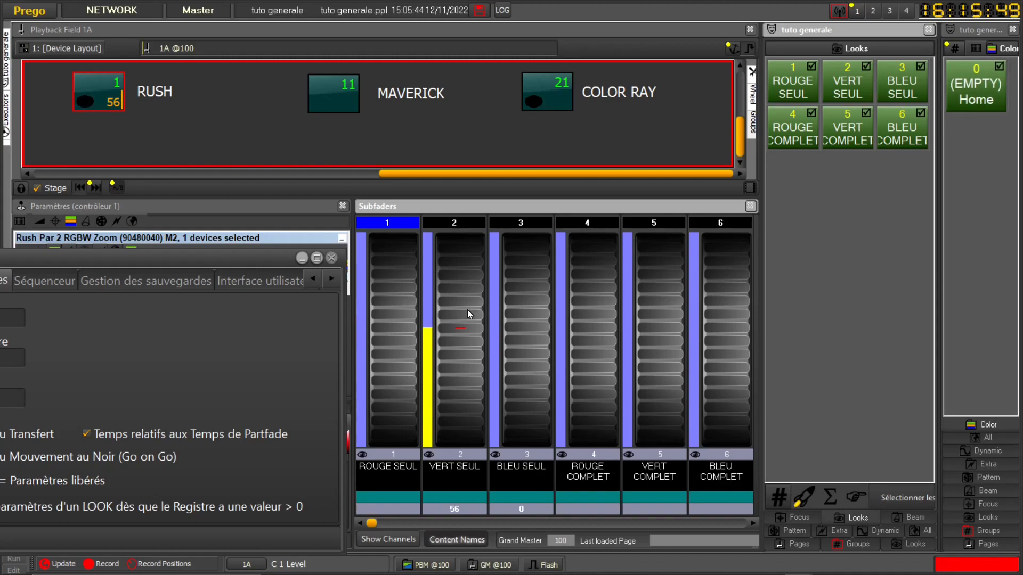
{"action": "left_click_drag", "start_coordinate": [456, 298], "coordinate": [442, 163]}
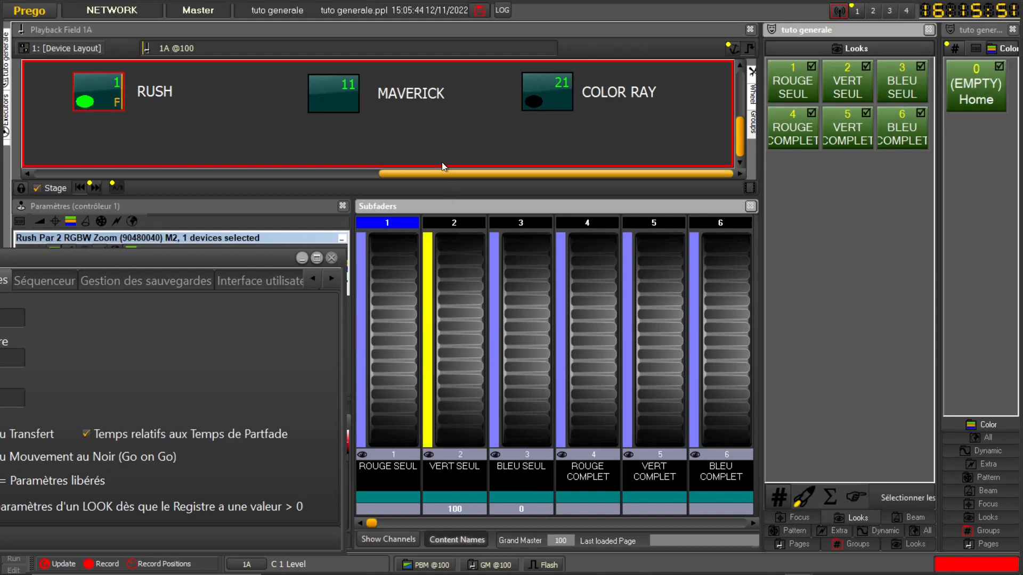
{"action": "left_click_drag", "start_coordinate": [446, 280], "coordinate": [471, 421]}
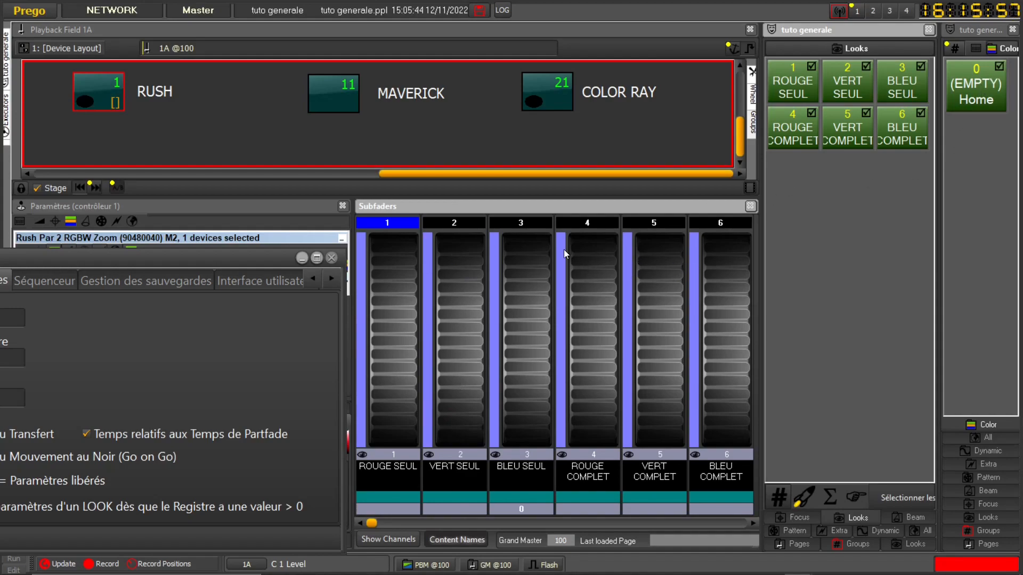
Raise the ROUGE COMPLET and VERT COMPLET subfaders to 100, and lower them to zero in the same order.
{"action": "left_click_drag", "start_coordinate": [618, 410], "coordinate": [602, 229]}
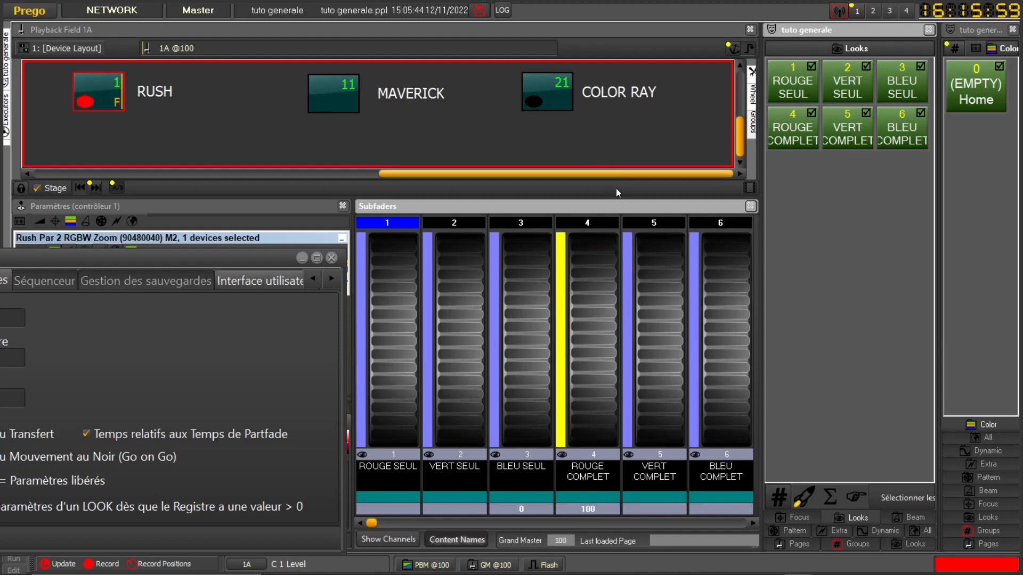
{"action": "left_click_drag", "start_coordinate": [662, 377], "coordinate": [629, 234]}
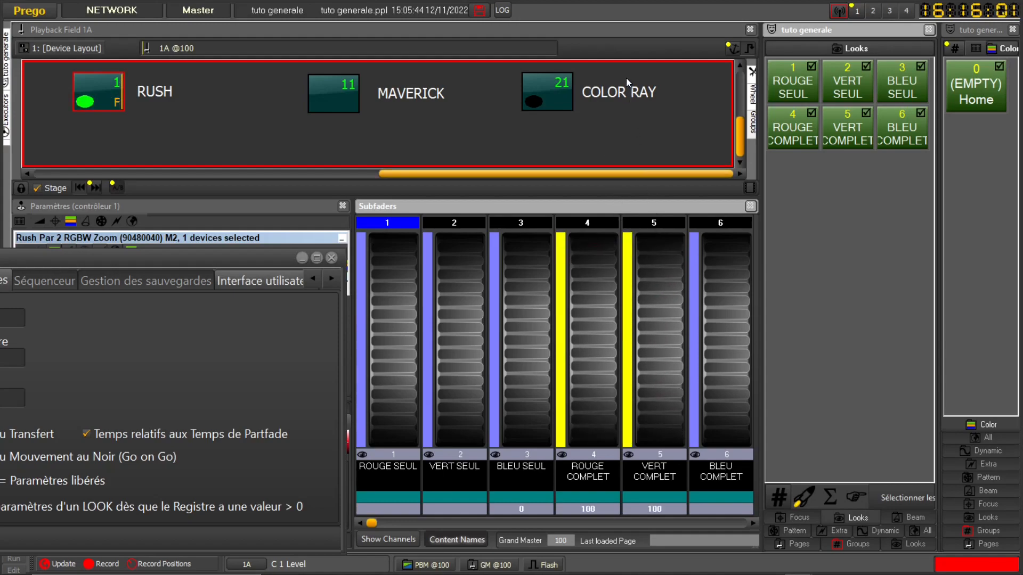
{"action": "left_click_drag", "start_coordinate": [601, 297], "coordinate": [610, 430]}
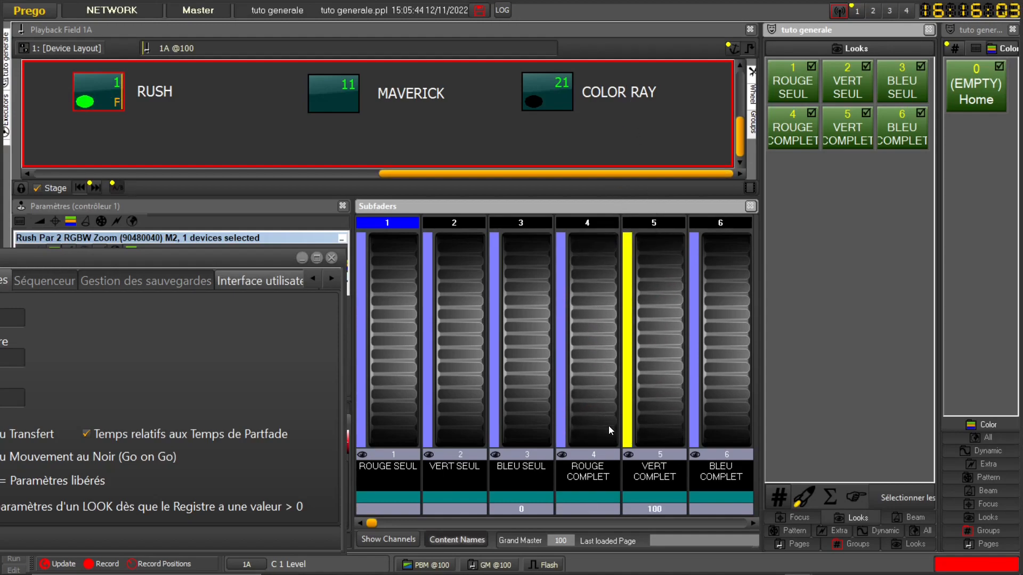
{"action": "left_click_drag", "start_coordinate": [659, 269], "coordinate": [676, 435]}
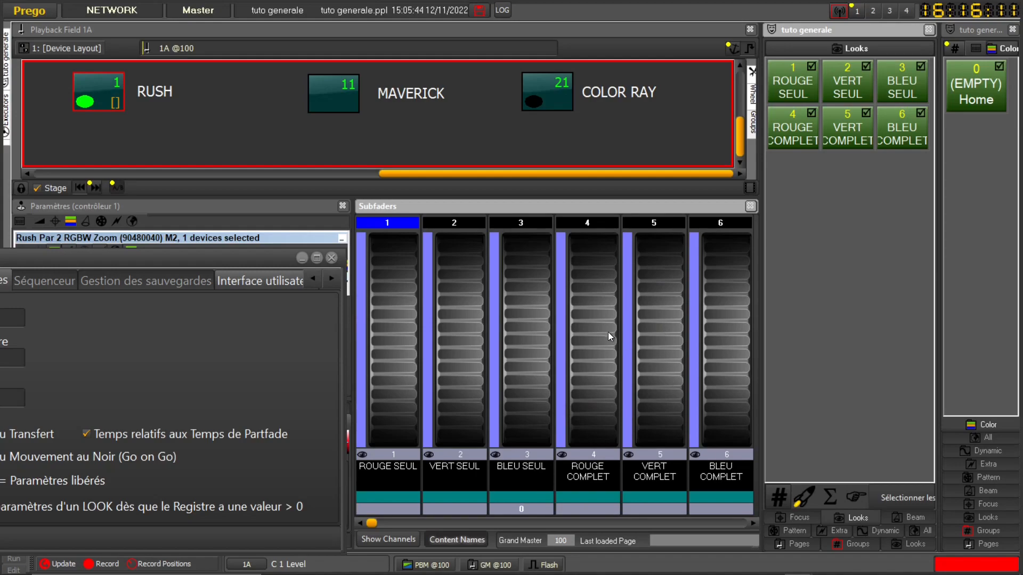
Raise the ROUGE COMPLET and BLEU COMPLET subfaders one at a time, returning each to zero.
{"action": "left_click_drag", "start_coordinate": [610, 357], "coordinate": [599, 462]}
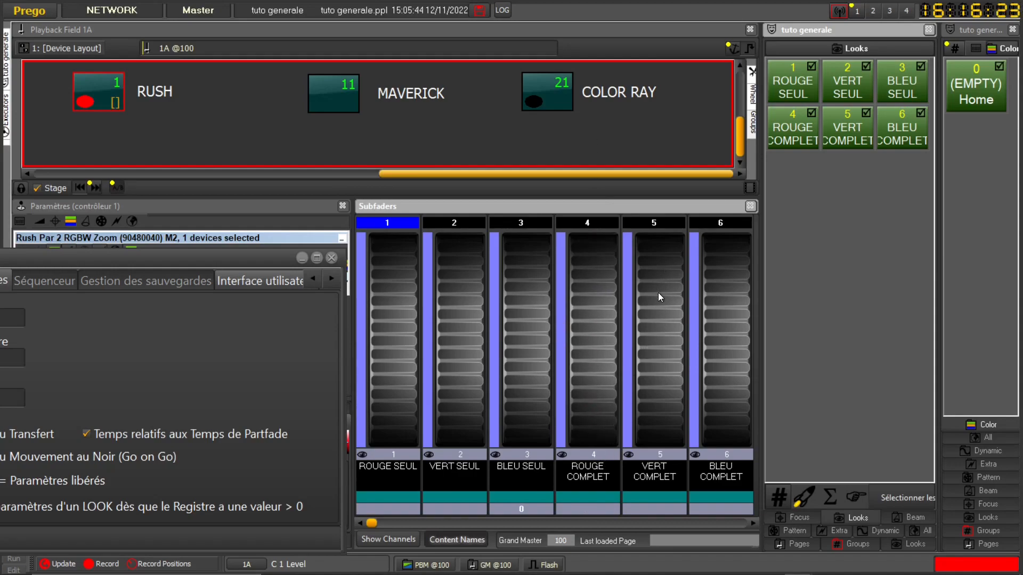
{"action": "left_click_drag", "start_coordinate": [738, 381], "coordinate": [760, 435]}
{"action": "left_click", "coordinate": [721, 479]}
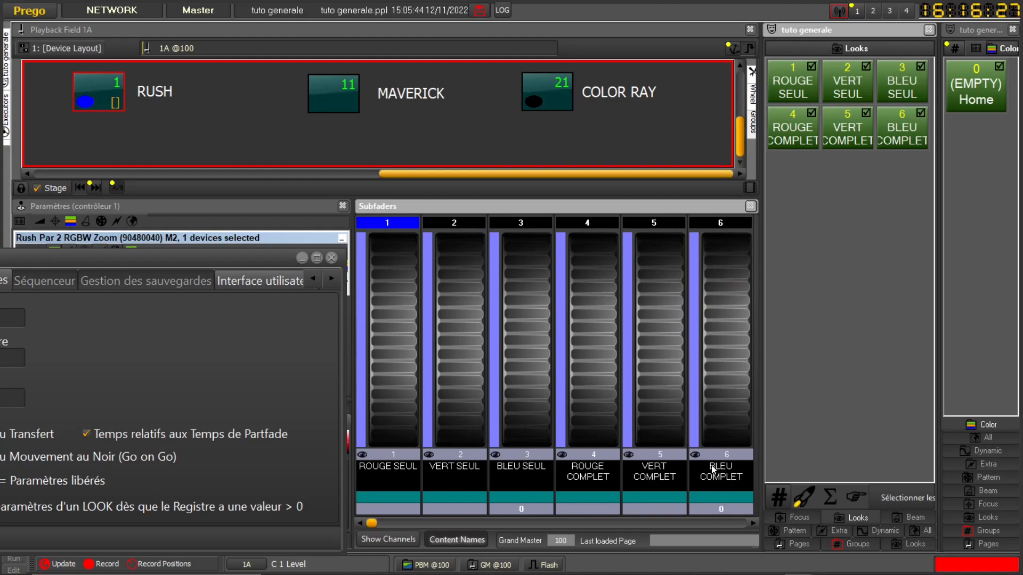
Enable the preferences "Registre à zéro = Paramètres libérés" and "Exécution des paramètres d'un LOOK dès que le Registre a une valeur > 0".
{"action": "left_click_drag", "start_coordinate": [164, 258], "coordinate": [289, 198]}
{"action": "left_click", "coordinate": [69, 420]}
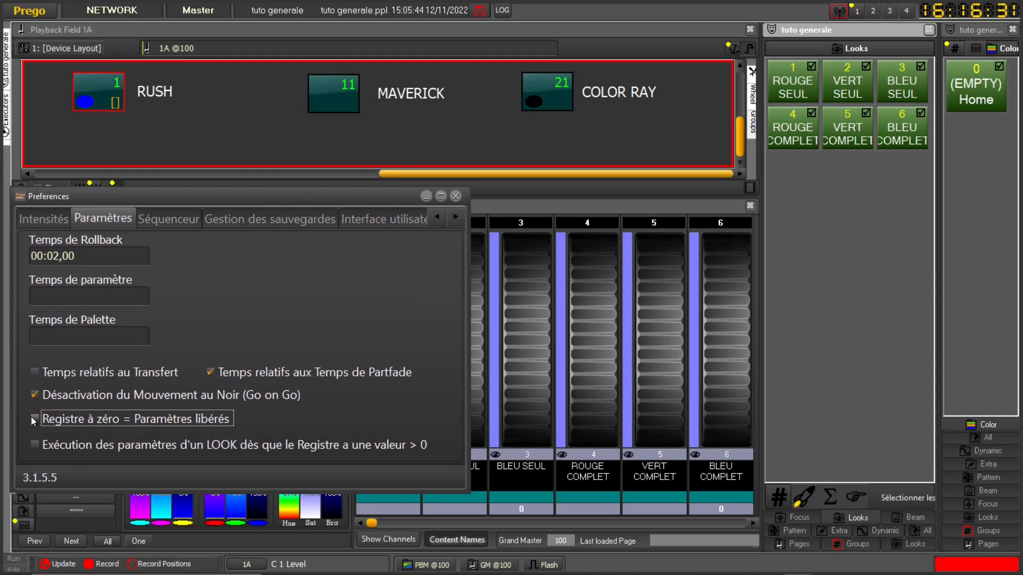
{"action": "left_click", "coordinate": [35, 445]}
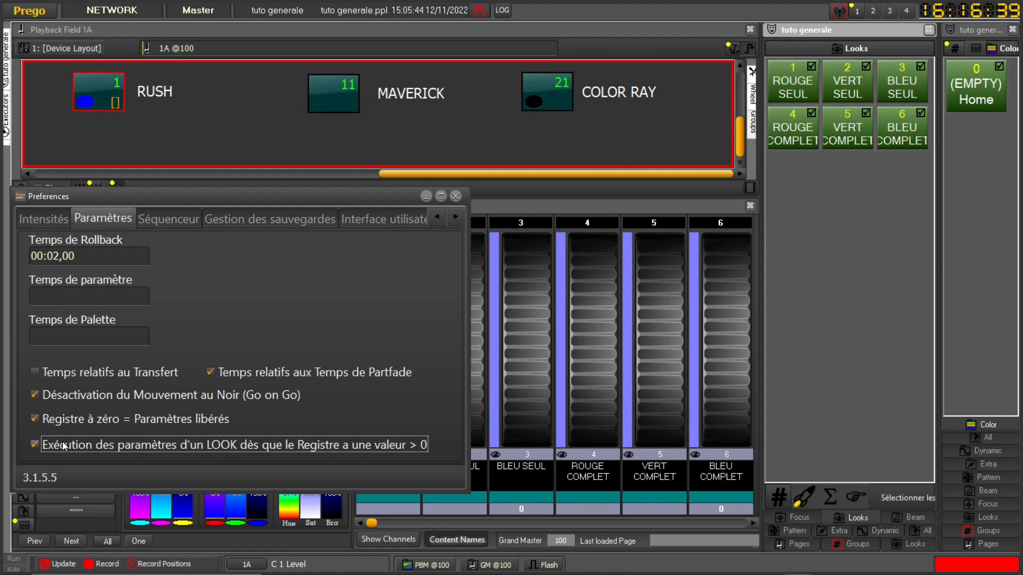
Reset the RUSH's colour to Home, uncover the subfaders, and raise ROUGE SEUL to about 25 before returning it to zero.
{"action": "left_click", "coordinate": [980, 88]}
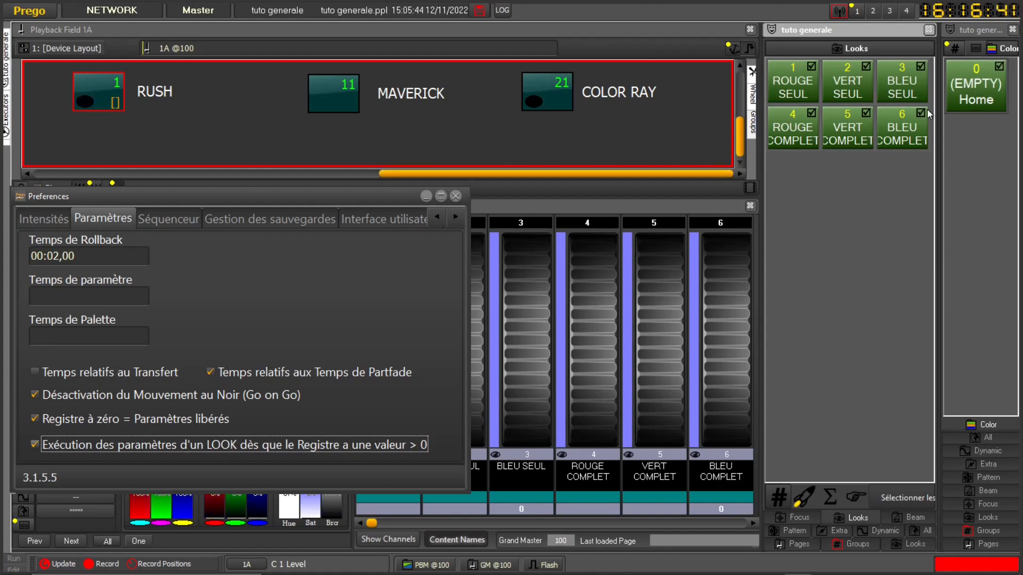
{"action": "left_click_drag", "start_coordinate": [349, 194], "coordinate": [219, 384]}
{"action": "left_click", "coordinate": [384, 392]}
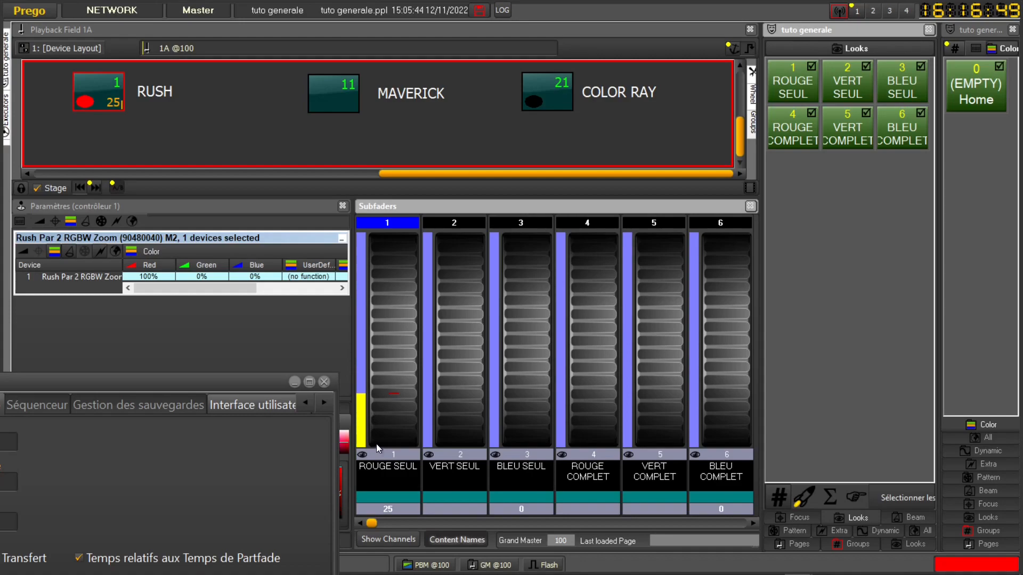
{"action": "left_click_drag", "start_coordinate": [390, 317], "coordinate": [410, 401]}
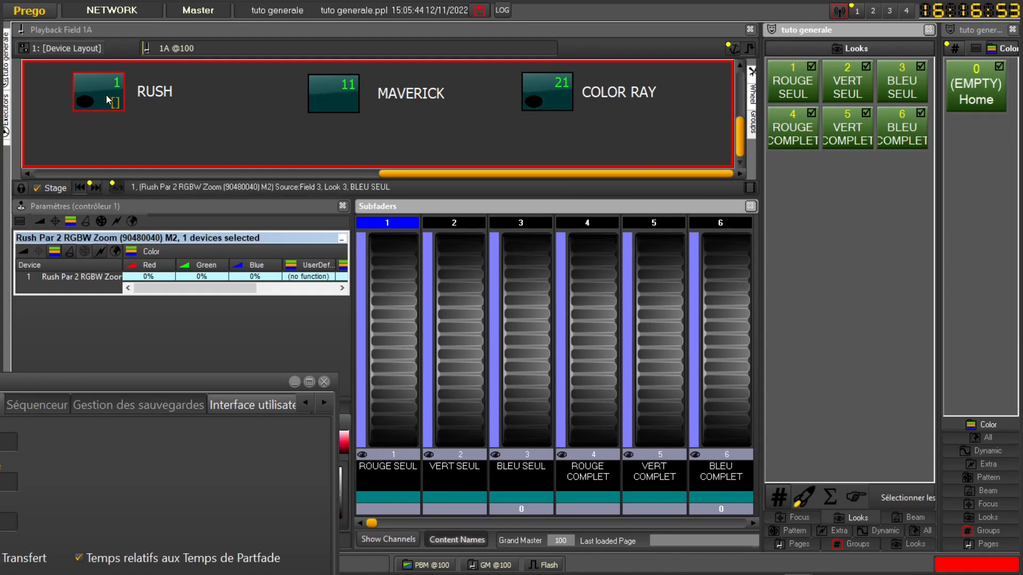
Move the ROUGE SEUL subfader briefly above zero and back, and raise ROUGE SEUL and VERT SEUL to 100.
{"action": "left_click", "coordinate": [160, 115]}
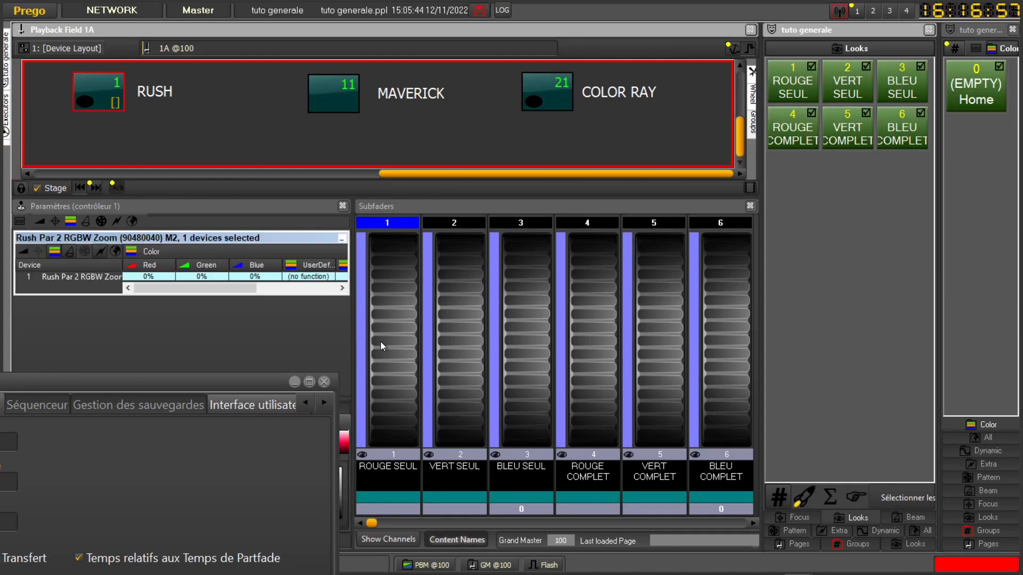
{"action": "left_click", "coordinate": [394, 360]}
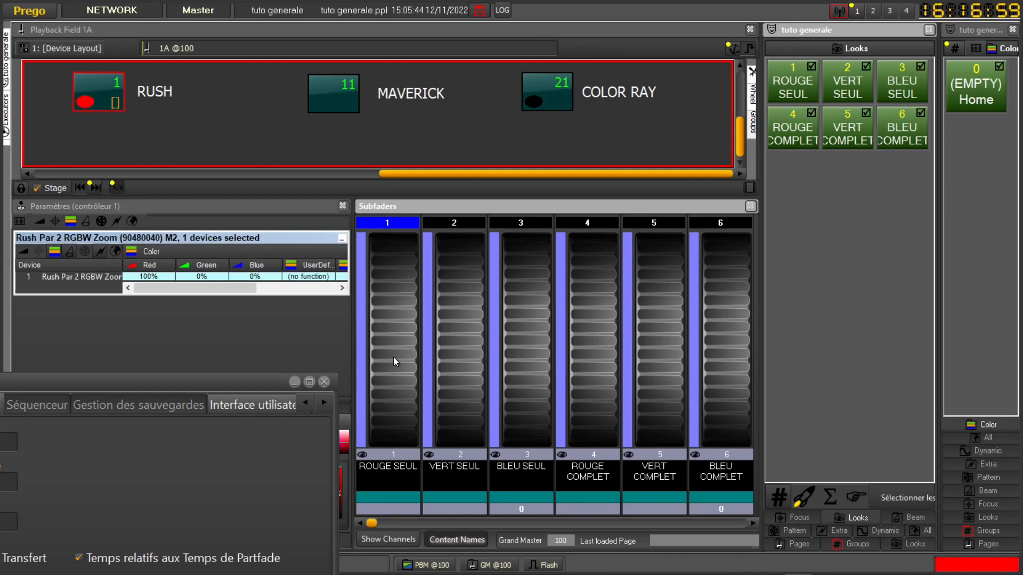
{"action": "left_click_drag", "start_coordinate": [394, 361], "coordinate": [396, 319]}
{"action": "left_click", "coordinate": [411, 237]}
{"action": "left_click_drag", "start_coordinate": [455, 400], "coordinate": [454, 234]}
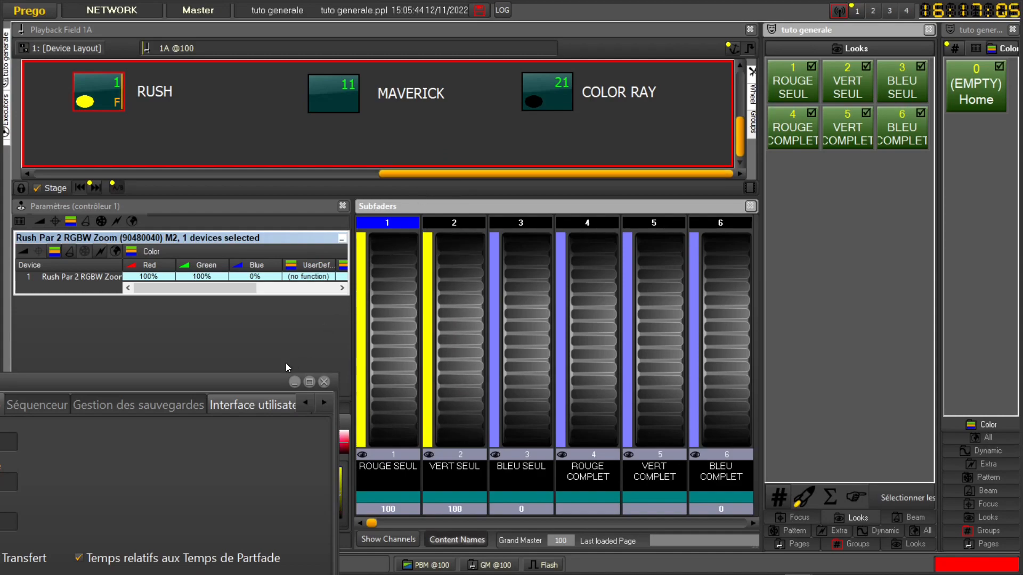
Lower the VERT SEUL subfader and then the ROUGE SEUL subfader to zero.
{"action": "left_click_drag", "start_coordinate": [223, 384], "coordinate": [231, 318]}
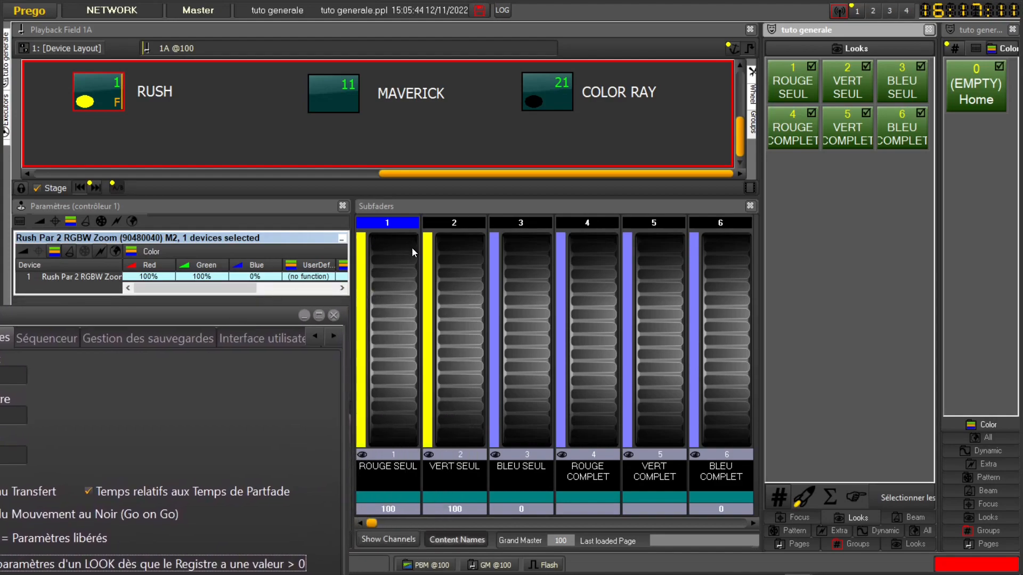
{"action": "left_click_drag", "start_coordinate": [460, 253], "coordinate": [457, 449]}
{"action": "left_click_drag", "start_coordinate": [386, 250], "coordinate": [398, 435]}
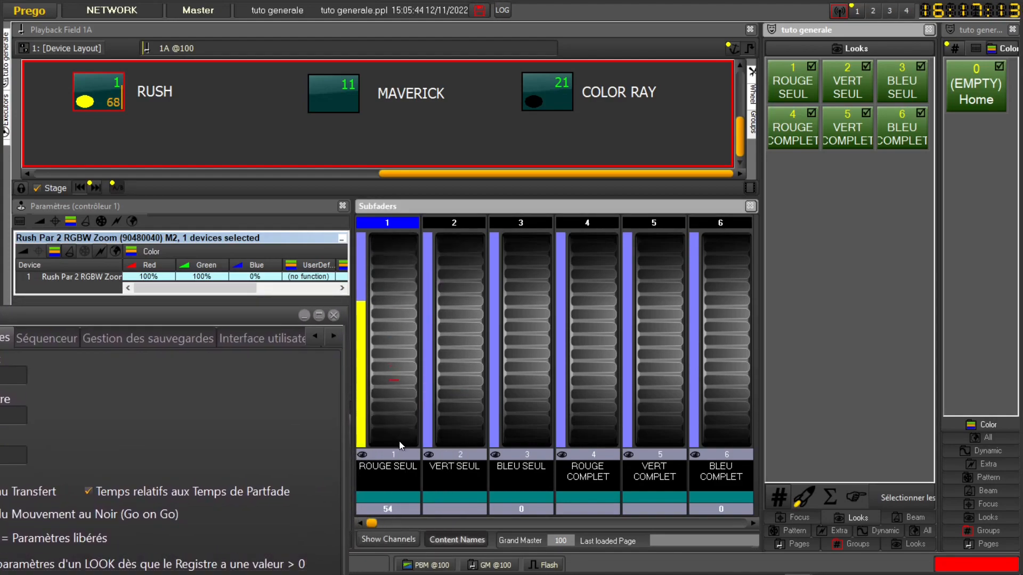
Reset the RUSH's colour to Home and move each COMPLET subfader briefly above zero, returning each to zero.
{"action": "left_click_drag", "start_coordinate": [226, 309], "coordinate": [290, 276]}
{"action": "left_click", "coordinate": [966, 85]}
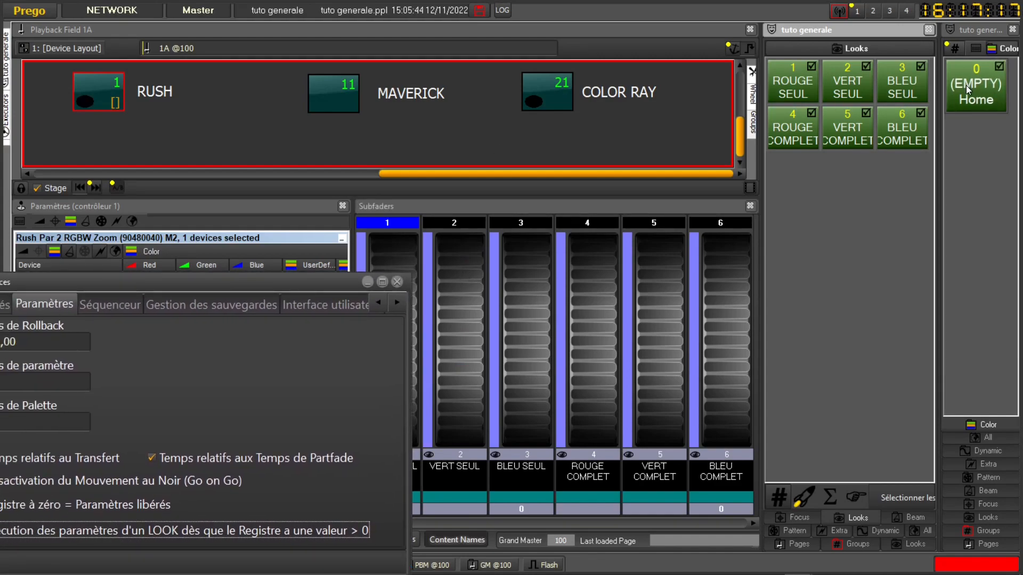
{"action": "left_click_drag", "start_coordinate": [600, 362], "coordinate": [606, 437]}
{"action": "left_click_drag", "start_coordinate": [672, 420], "coordinate": [695, 453]}
{"action": "left_click_drag", "start_coordinate": [728, 379], "coordinate": [721, 470]}
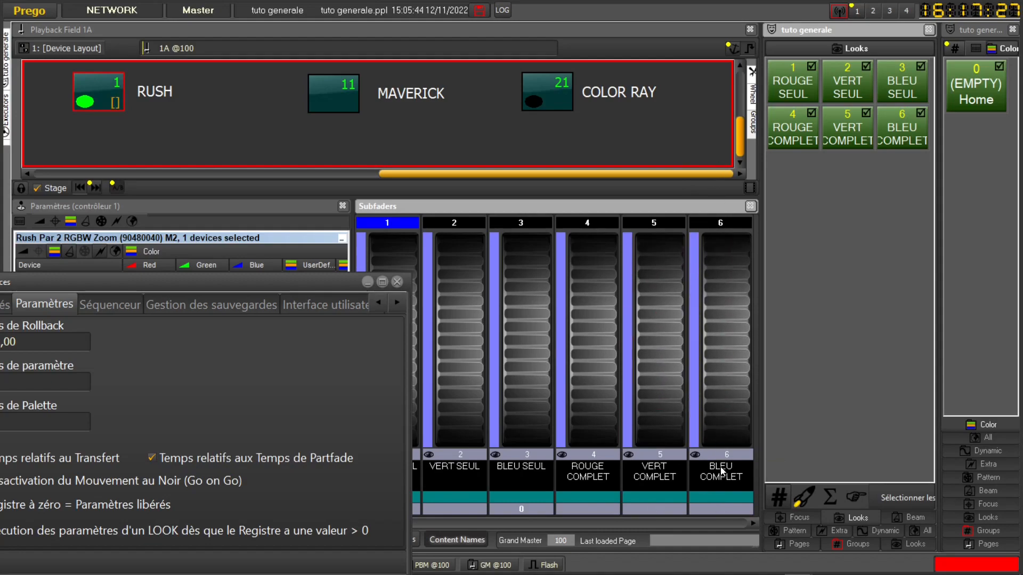
{"action": "left_click_drag", "start_coordinate": [735, 427], "coordinate": [761, 443]}
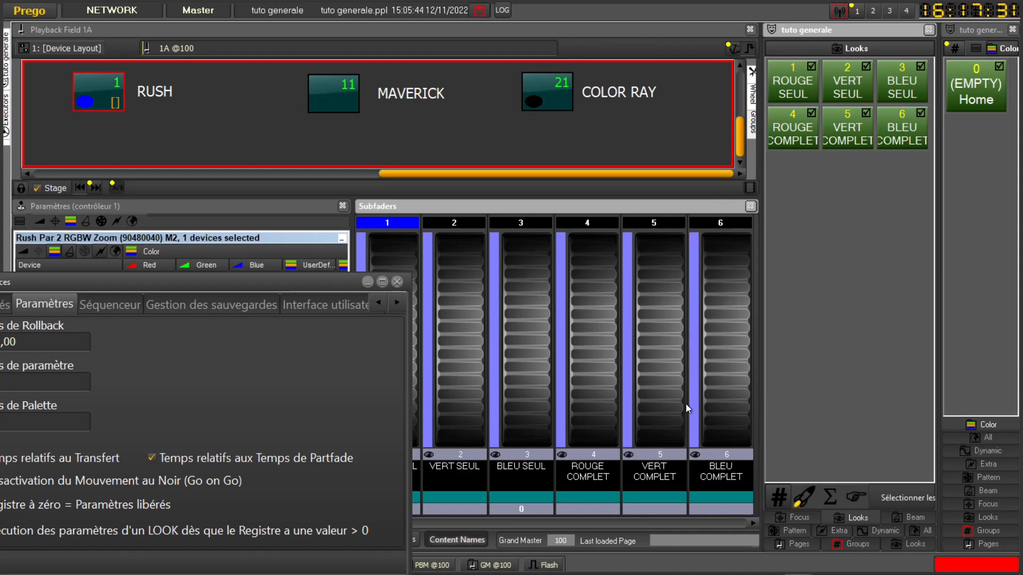
Disable the preference "Registre à zéro = Paramètres libérés" and reset the RUSH's colour to Home.
{"action": "left_click_drag", "start_coordinate": [283, 286], "coordinate": [375, 249]}
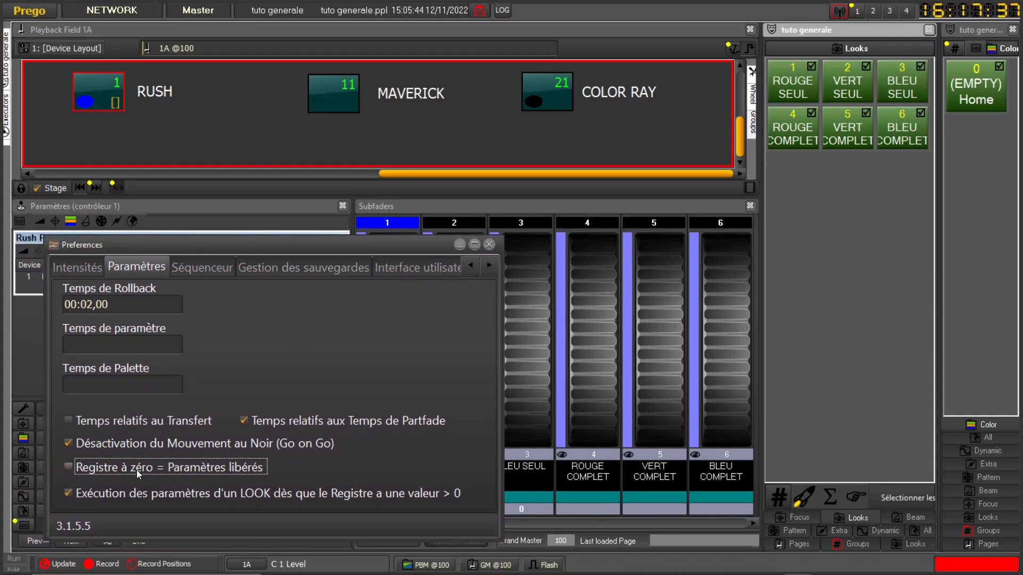
{"action": "left_click_drag", "start_coordinate": [220, 247], "coordinate": [67, 404]}
{"action": "left_click", "coordinate": [976, 91]}
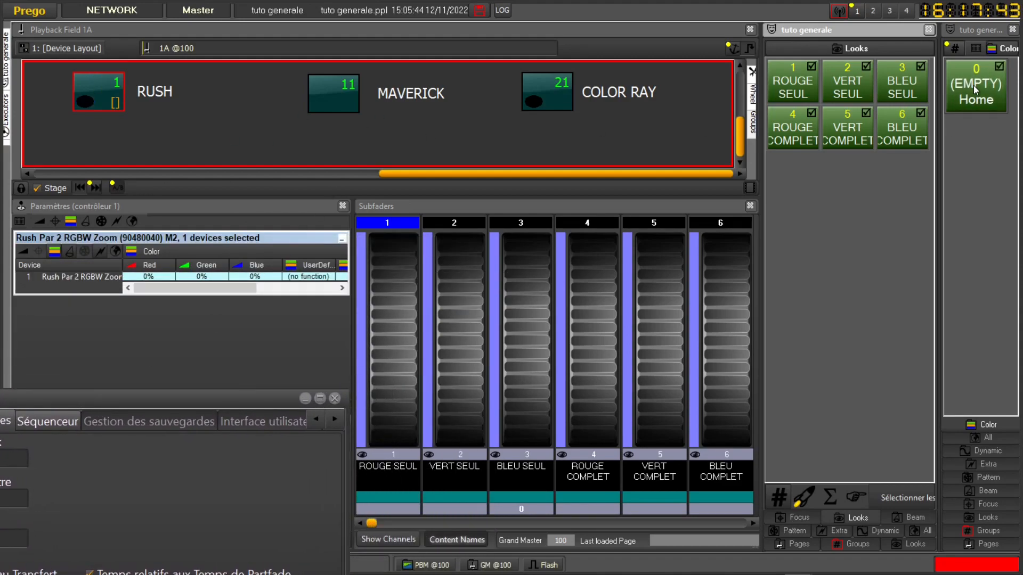
Pin open the tool strip beside the playback field and clear the channel selection.
{"action": "left_click", "coordinate": [752, 71]}
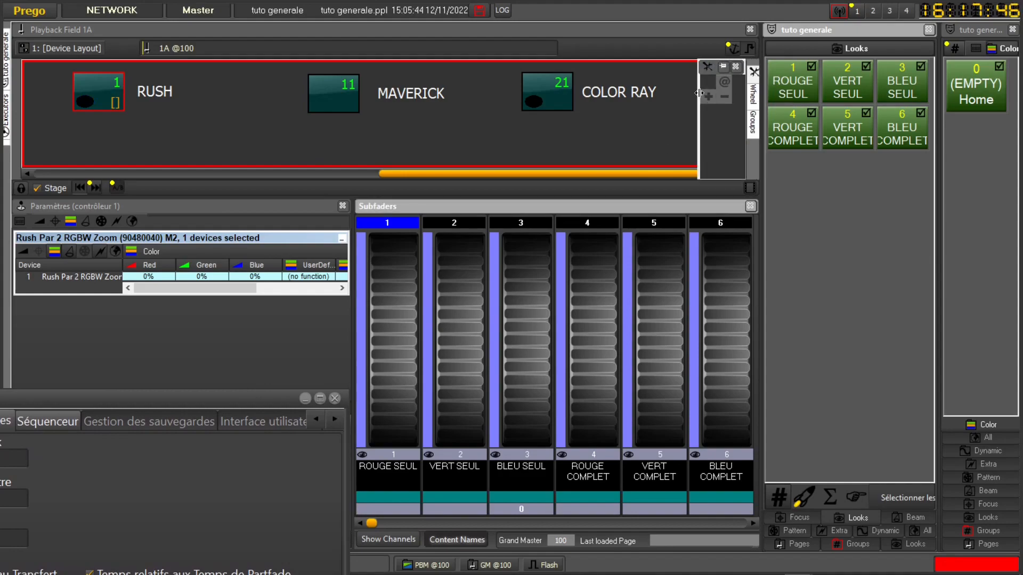
{"action": "left_click", "coordinate": [724, 67]}
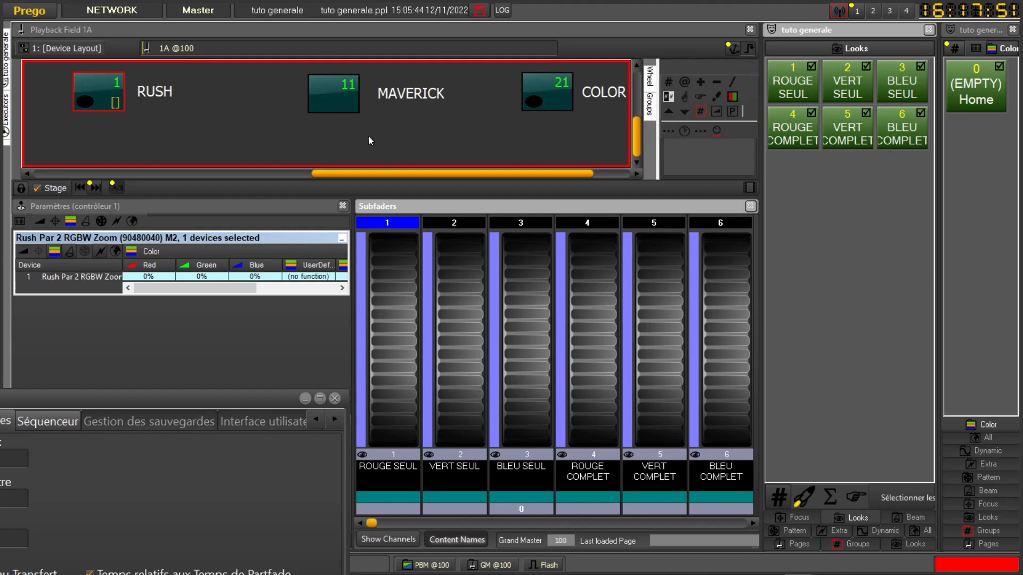
{"action": "left_click", "coordinate": [401, 148]}
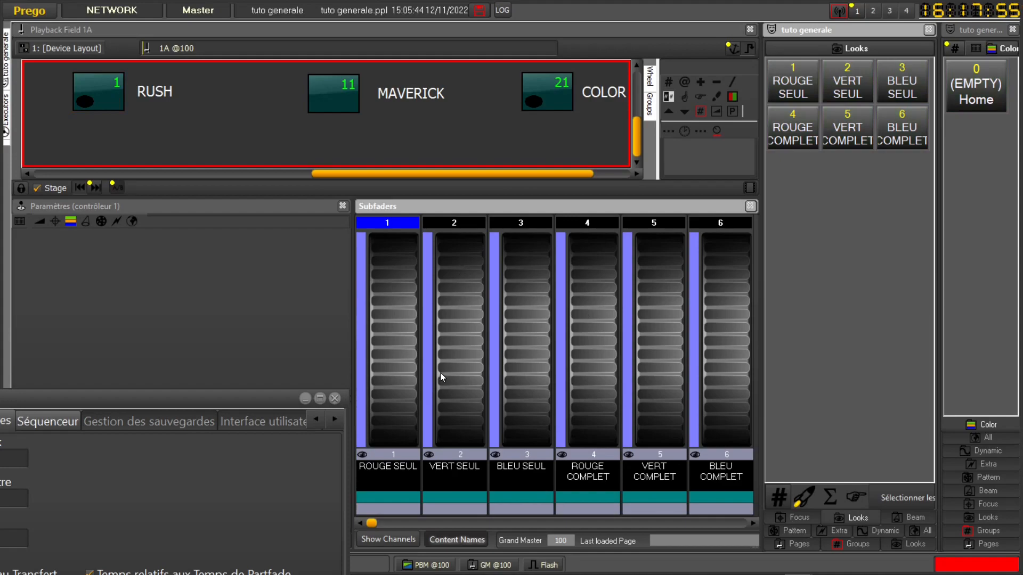
Uncover the subfaders and raise ROUGE SEUL and VERT SEUL one at a time, returning each to zero.
{"action": "left_click_drag", "start_coordinate": [261, 398], "coordinate": [274, 341]}
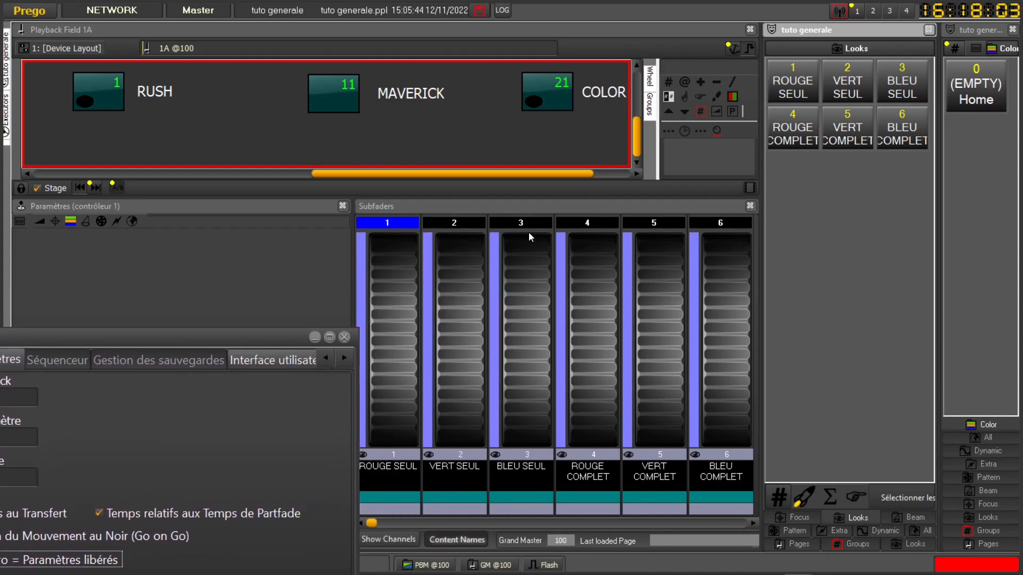
{"action": "left_click_drag", "start_coordinate": [411, 365], "coordinate": [409, 259]}
{"action": "left_click_drag", "start_coordinate": [391, 131], "coordinate": [412, 349]}
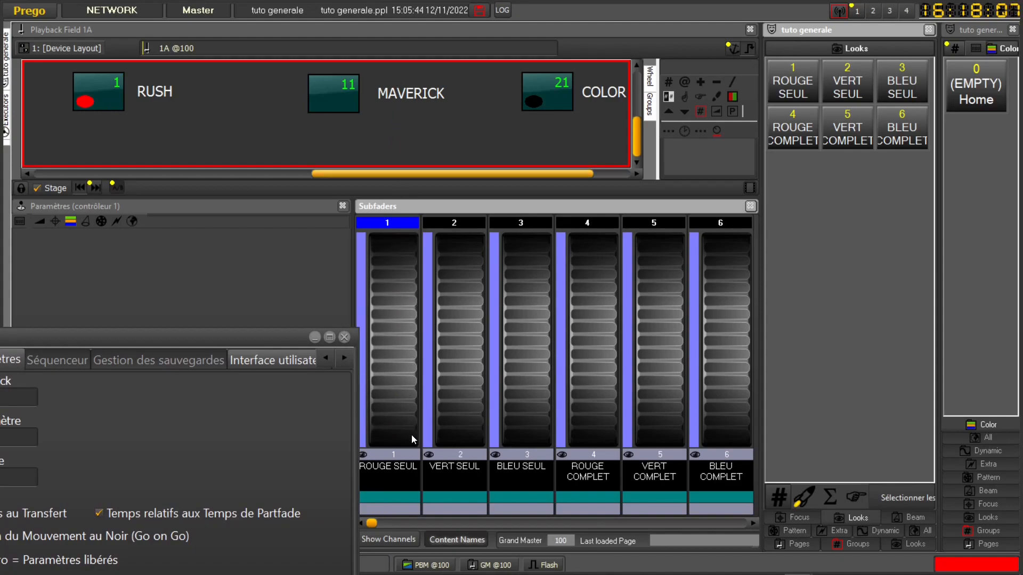
{"action": "left_click_drag", "start_coordinate": [397, 390], "coordinate": [397, 437]}
{"action": "left_click_drag", "start_coordinate": [462, 415], "coordinate": [479, 483]}
Select the RUSH and move the ROUGE COMPLET and VERT COMPLET subfaders briefly above zero, returning each to zero.
{"action": "left_click", "coordinate": [112, 101]}
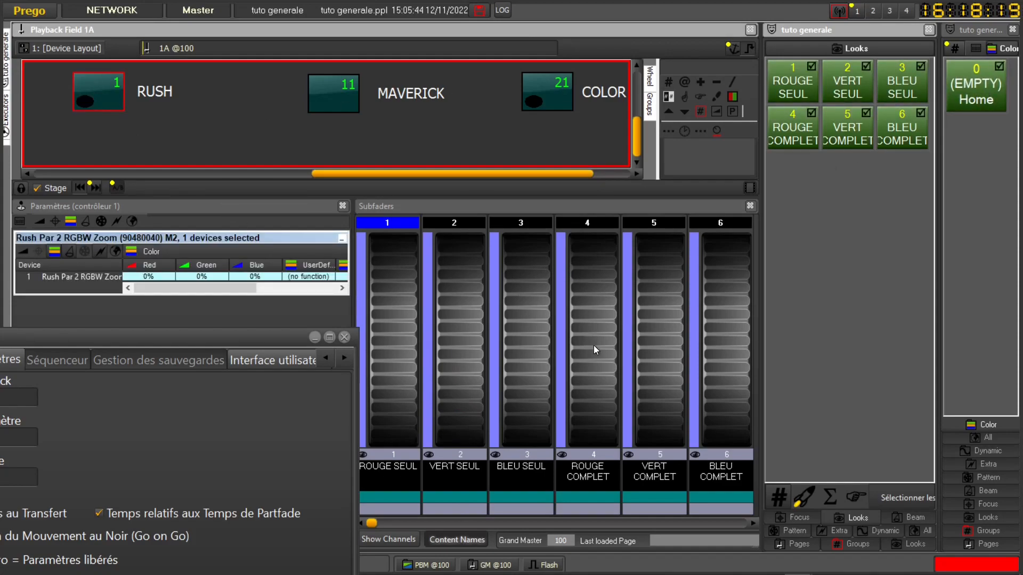
{"action": "left_click_drag", "start_coordinate": [598, 392], "coordinate": [609, 474]}
{"action": "left_click_drag", "start_coordinate": [672, 415], "coordinate": [691, 449]}
Raise the ROUGE COMPLET and VERT COMPLET subfaders to 100, and lower VERT COMPLET to zero before ROUGE COMPLET.
{"action": "left_click_drag", "start_coordinate": [592, 414], "coordinate": [635, 261]}
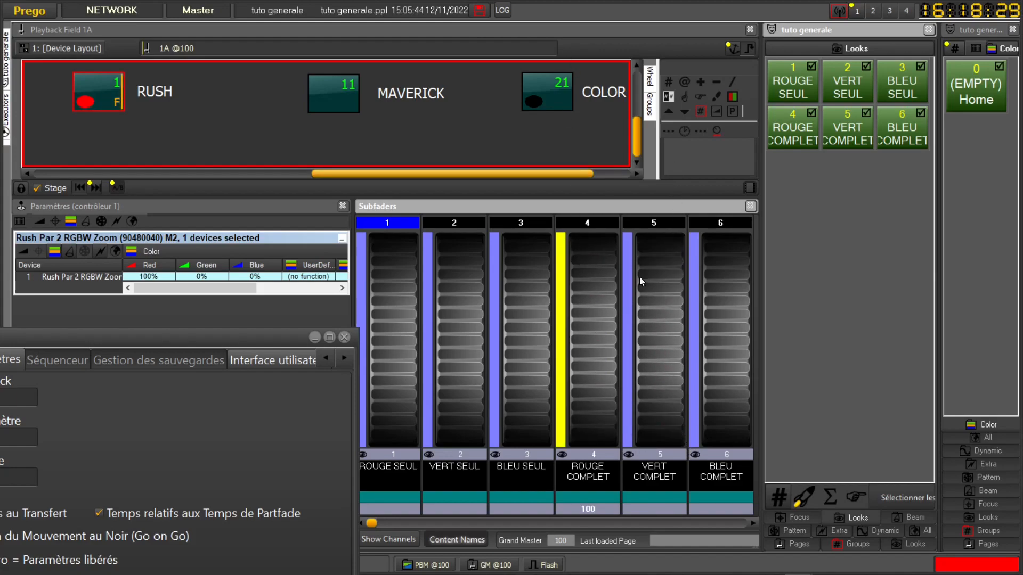
{"action": "left_click_drag", "start_coordinate": [665, 401], "coordinate": [663, 250]}
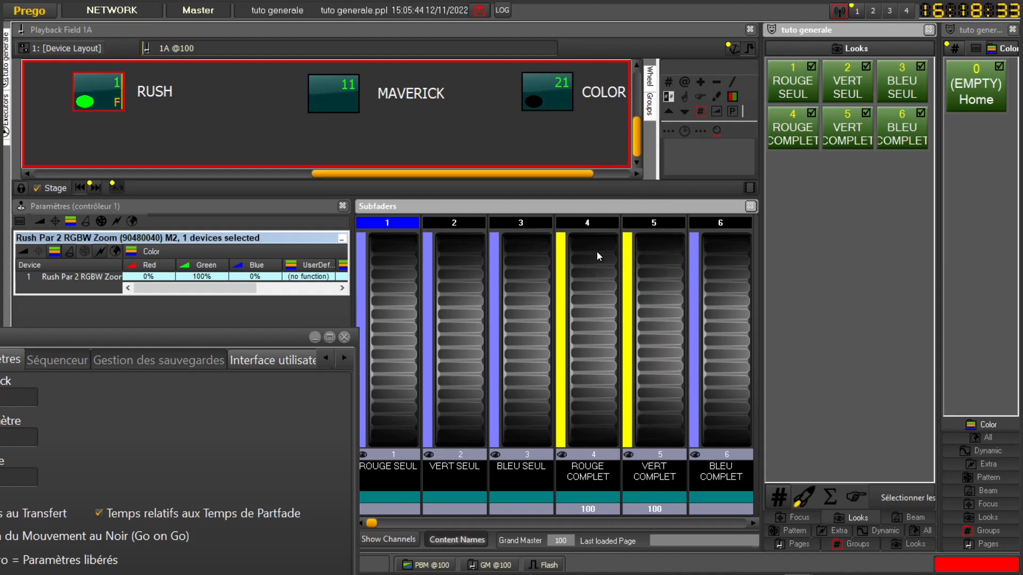
{"action": "left_click_drag", "start_coordinate": [662, 243], "coordinate": [661, 421]}
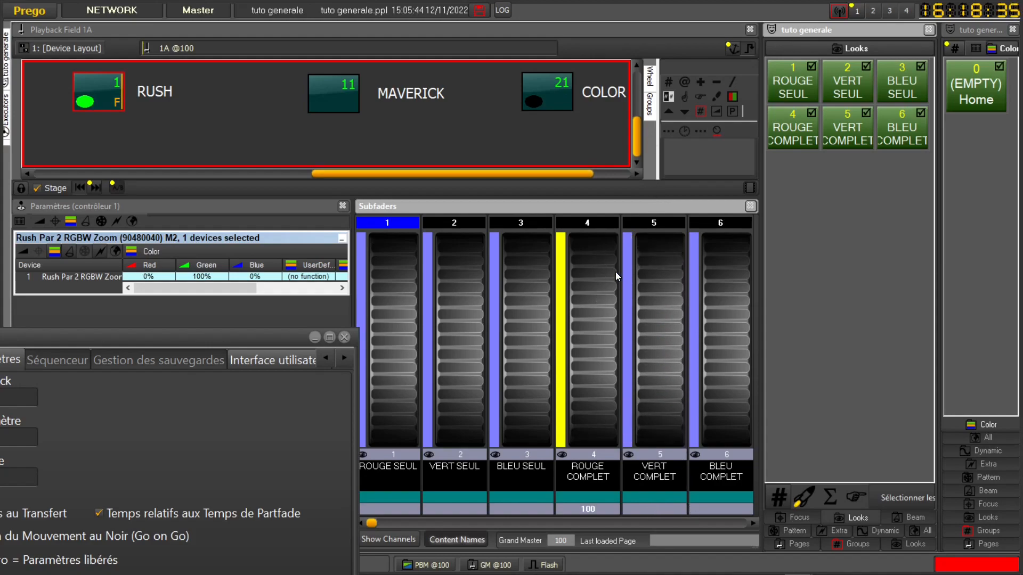
{"action": "left_click_drag", "start_coordinate": [592, 248], "coordinate": [634, 547]}
Move the BLEU COMPLET and VERT COMPLET subfaders briefly above zero, returning each to zero.
{"action": "left_click_drag", "start_coordinate": [733, 286], "coordinate": [710, 254]}
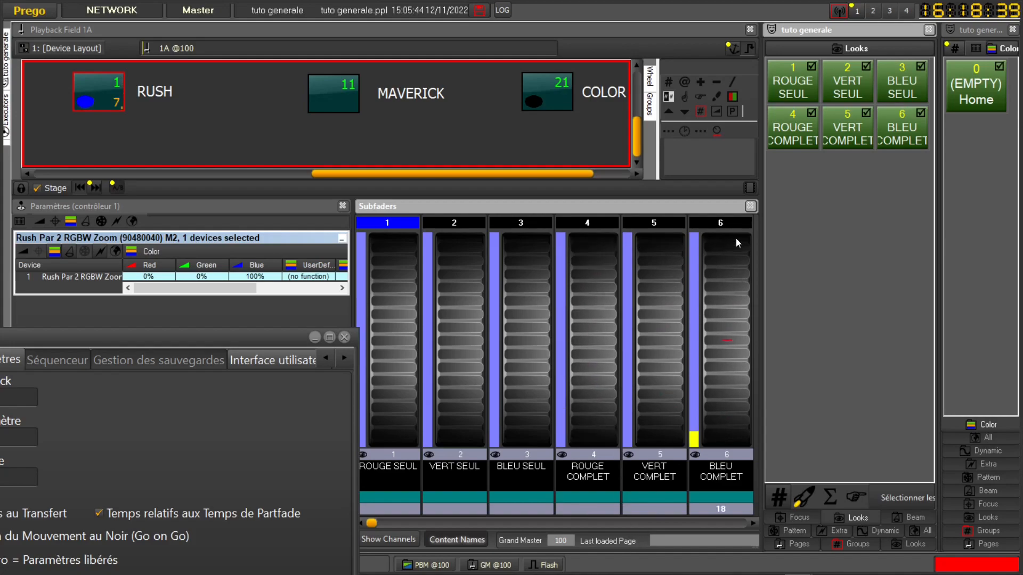
{"action": "left_click_drag", "start_coordinate": [658, 372], "coordinate": [642, 471]}
{"action": "left_click_drag", "start_coordinate": [722, 323], "coordinate": [719, 394]}
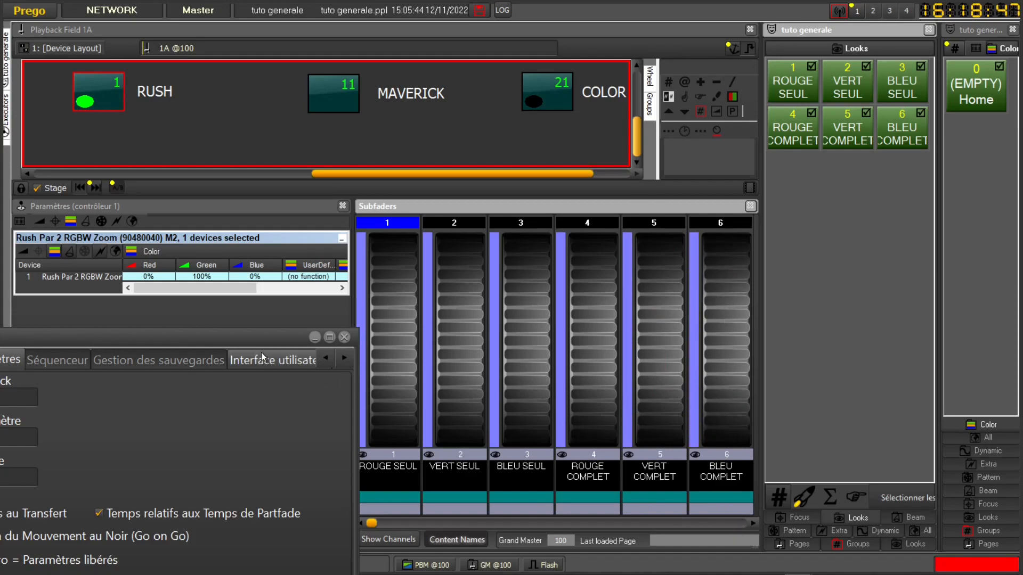
Select MAVERICK channel 11, show only its colour parameters, and raise its intensity to full.
{"action": "left_click_drag", "start_coordinate": [238, 337], "coordinate": [313, 415]}
{"action": "left_click", "coordinate": [341, 96]}
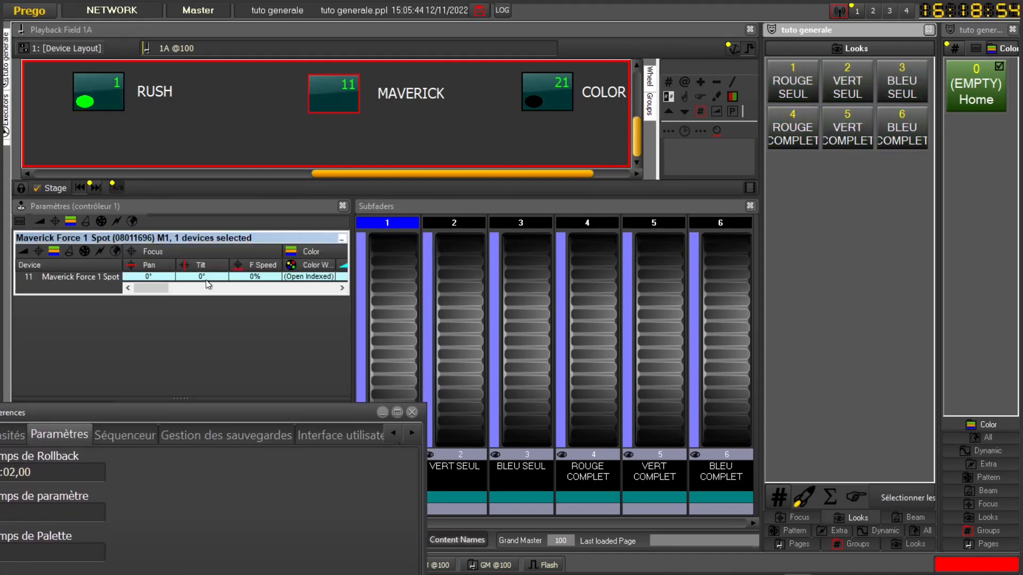
{"action": "left_click", "coordinate": [54, 251]}
{"action": "left_click", "coordinate": [342, 287]}
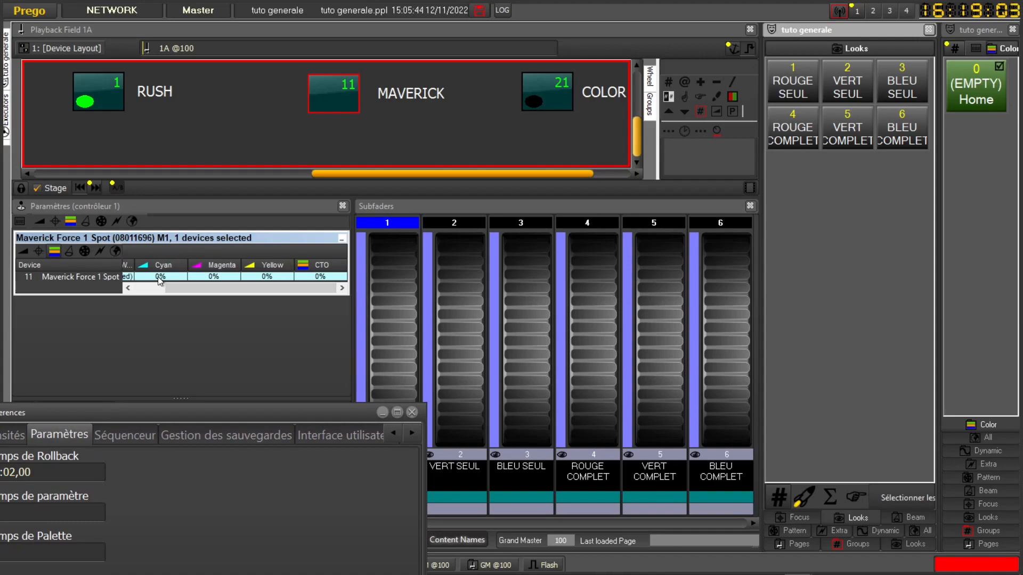
{"action": "left_click_drag", "start_coordinate": [325, 287], "coordinate": [226, 288]}
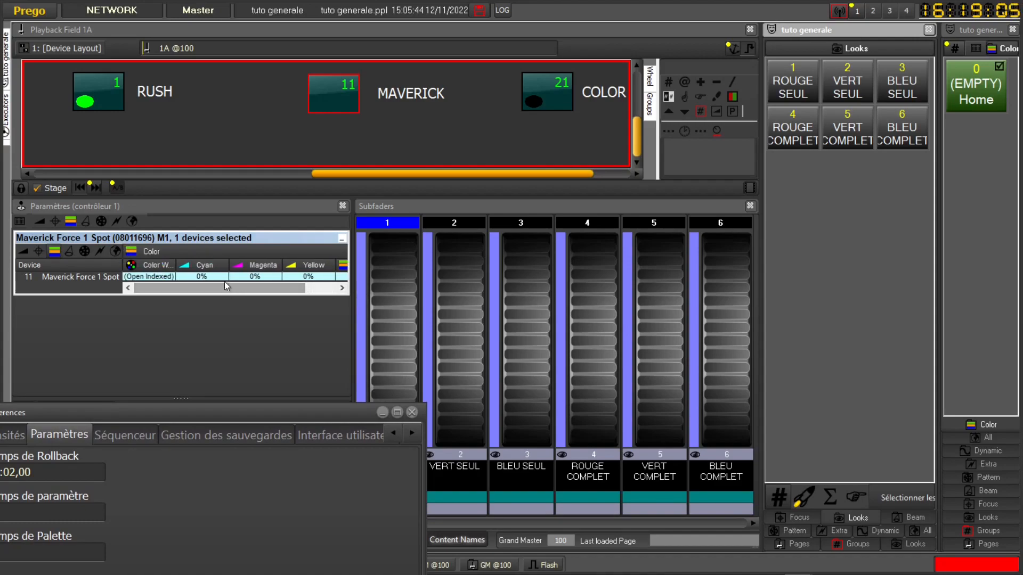
{"action": "left_click_drag", "start_coordinate": [331, 96], "coordinate": [332, 38]}
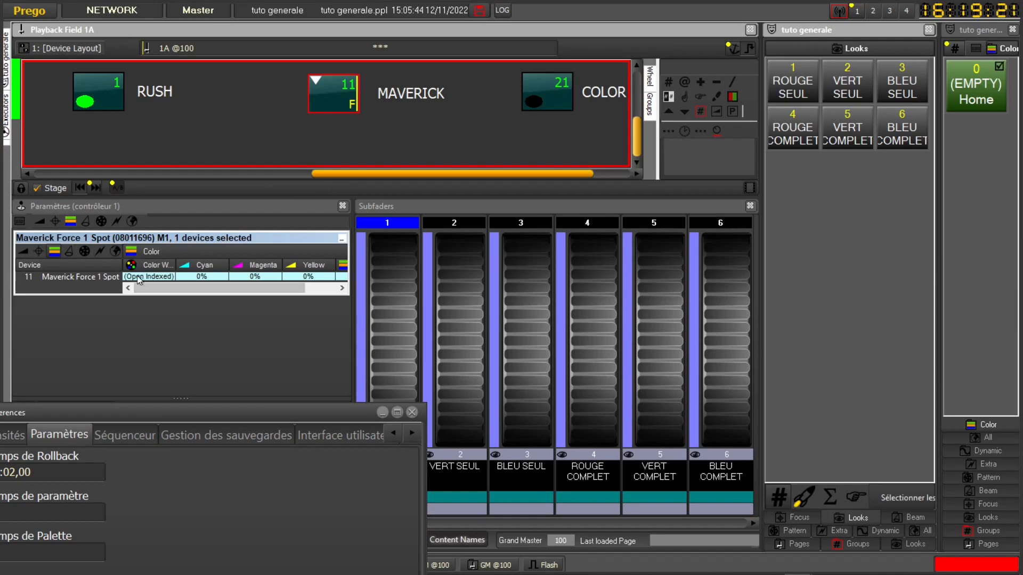
Try an orange colour mix on the MAVERICK, and return Cyan, Magenta and Yellow to 0%.
{"action": "left_click_drag", "start_coordinate": [130, 414], "coordinate": [211, 548]}
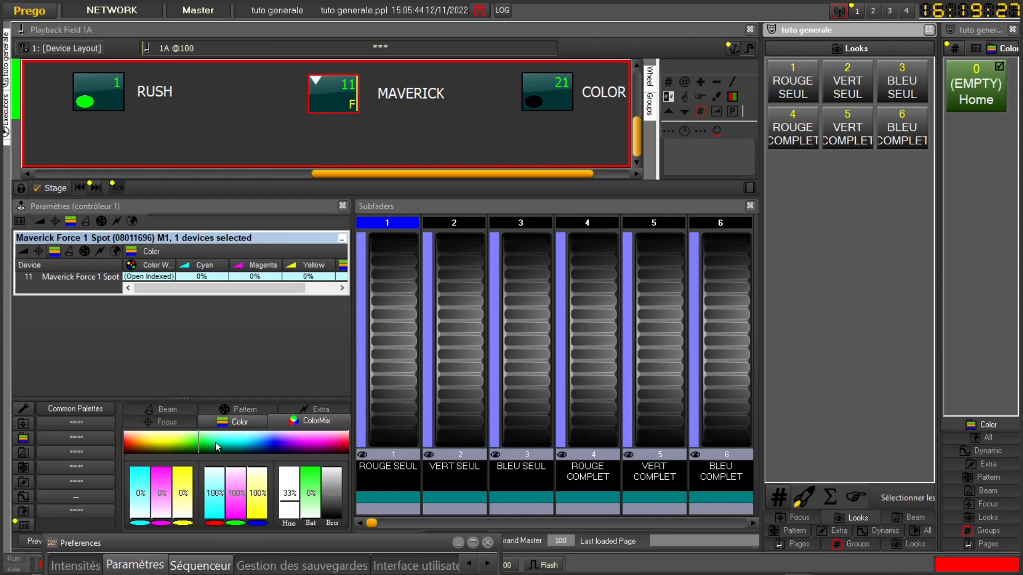
{"action": "left_click_drag", "start_coordinate": [166, 447], "coordinate": [133, 447]}
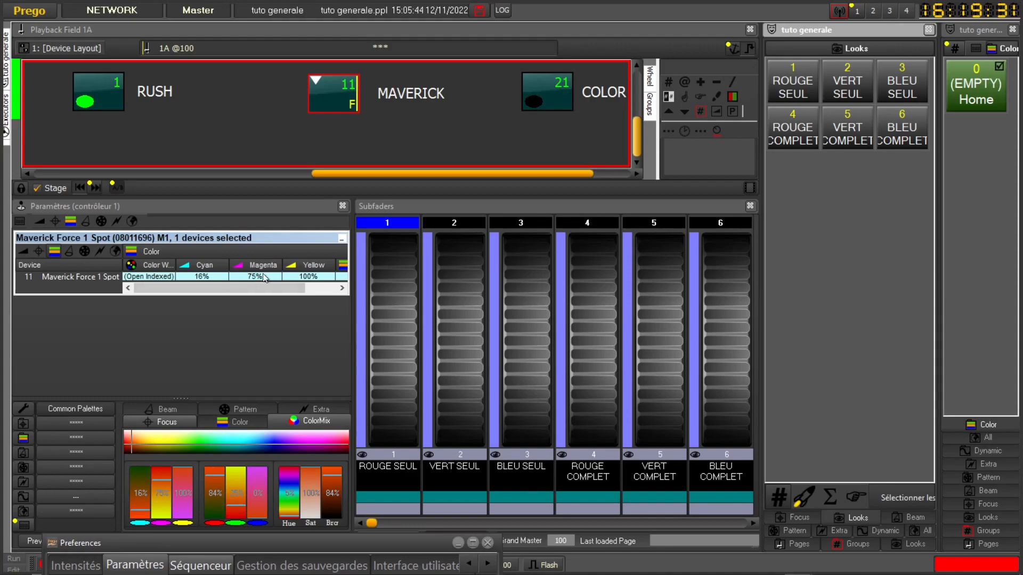
{"action": "scroll", "coordinate": [209, 281], "scroll_direction": "down", "scroll_amount": 3}
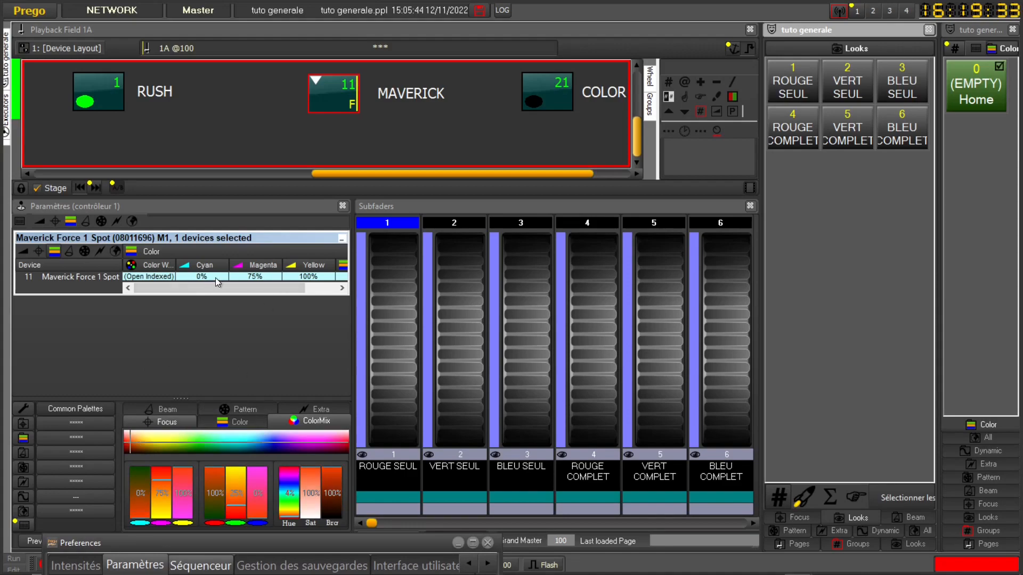
{"action": "scroll", "coordinate": [257, 277], "scroll_direction": "down", "scroll_amount": 3}
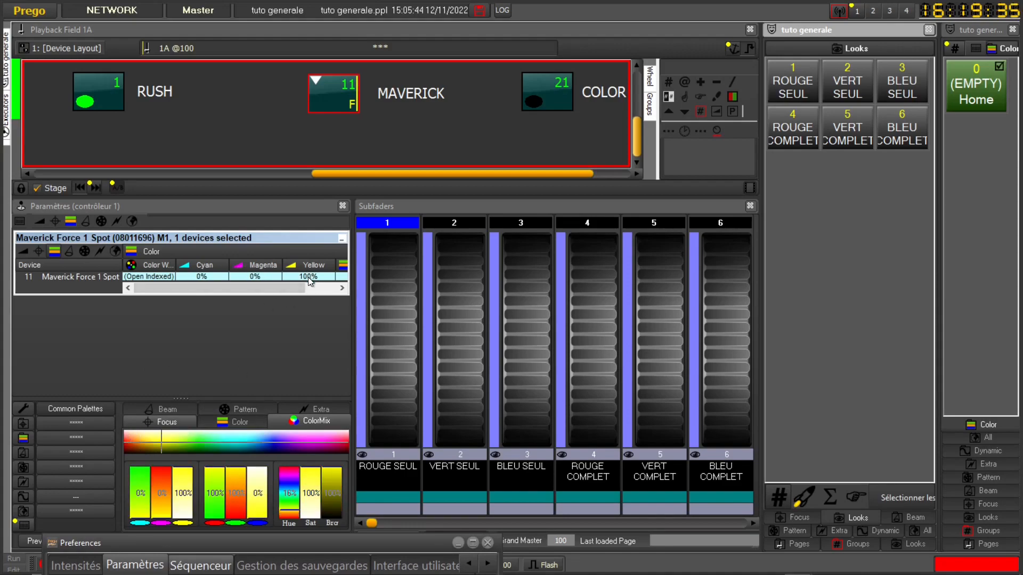
{"action": "scroll", "coordinate": [309, 277], "scroll_direction": "down", "scroll_amount": 4}
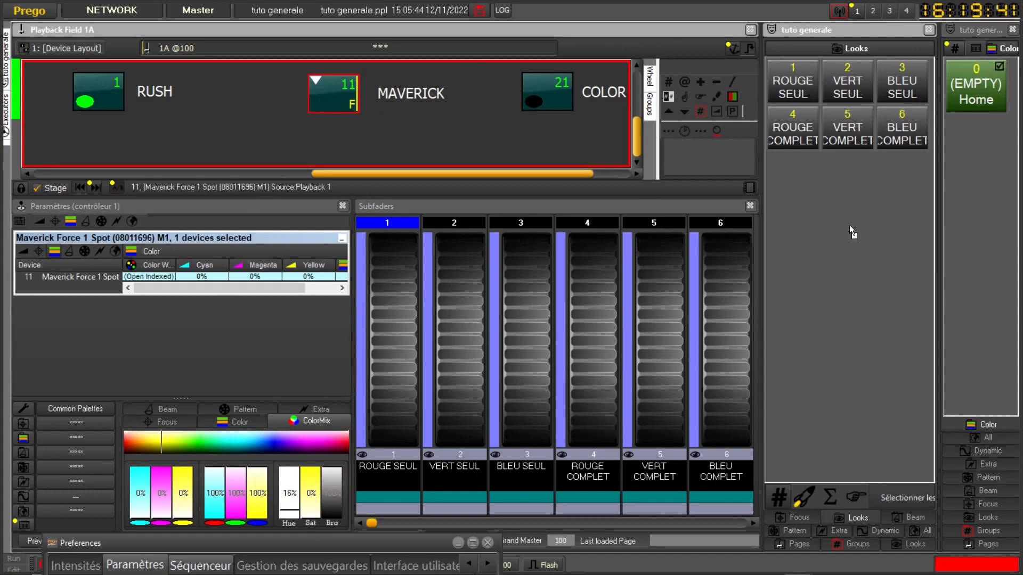
Record the MAVERICK's colour as a new Look with ID 7 named MAV BLANC.
{"action": "right_click", "coordinate": [846, 193]}
{"action": "left_click", "coordinate": [877, 245]}
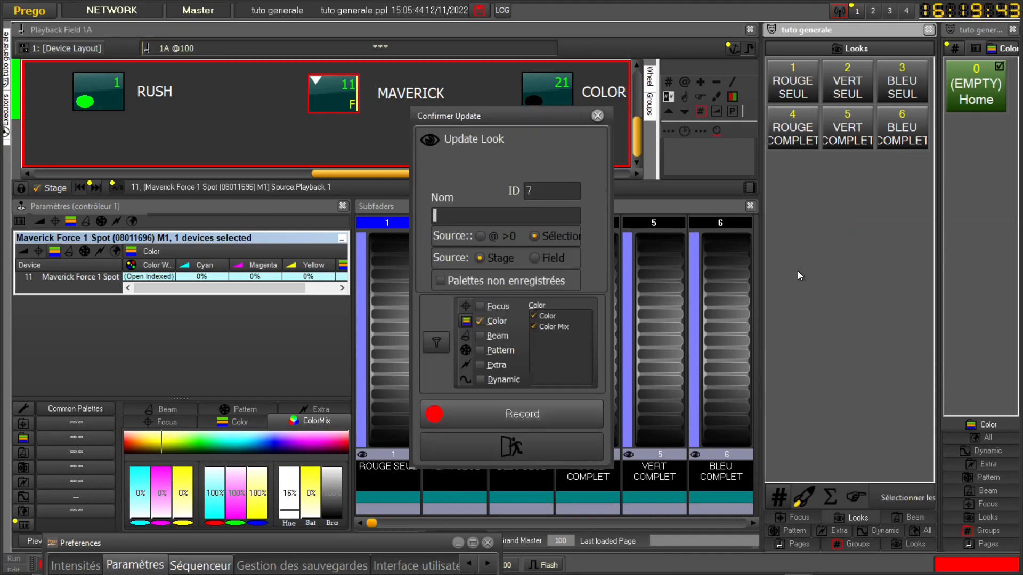
{"action": "type", "text": "MAV BLANC"}
{"action": "key", "text": "Return"}
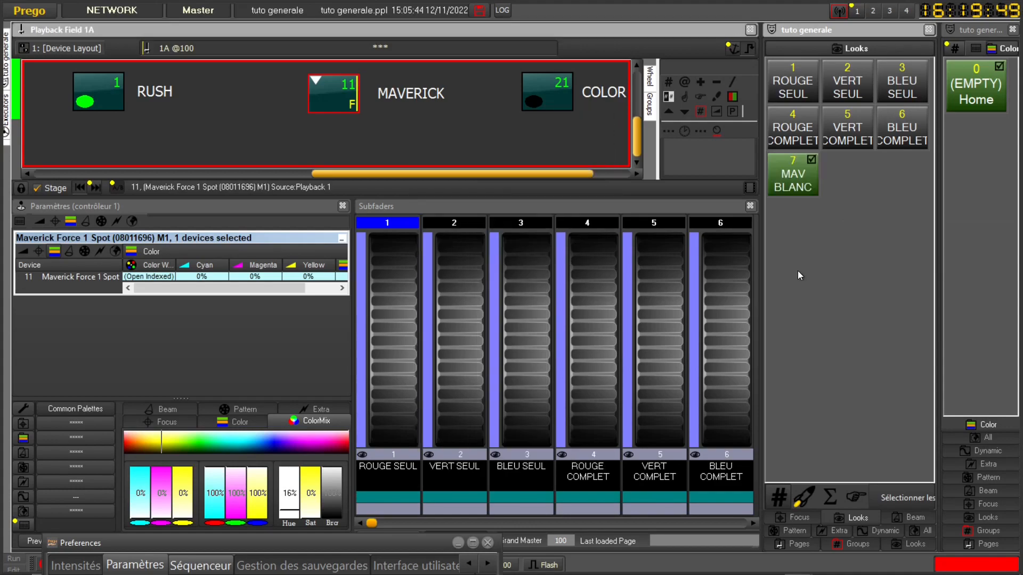
Set the MAVERICK's Cyan to 100%.
{"action": "left_click", "coordinate": [333, 102]}
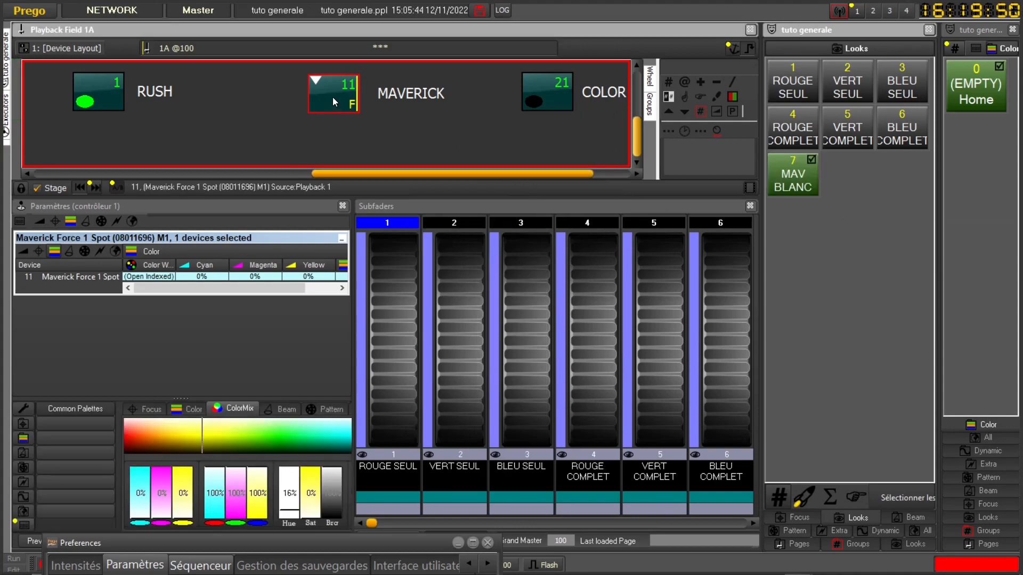
{"action": "left_click_drag", "start_coordinate": [207, 278], "coordinate": [206, 224]}
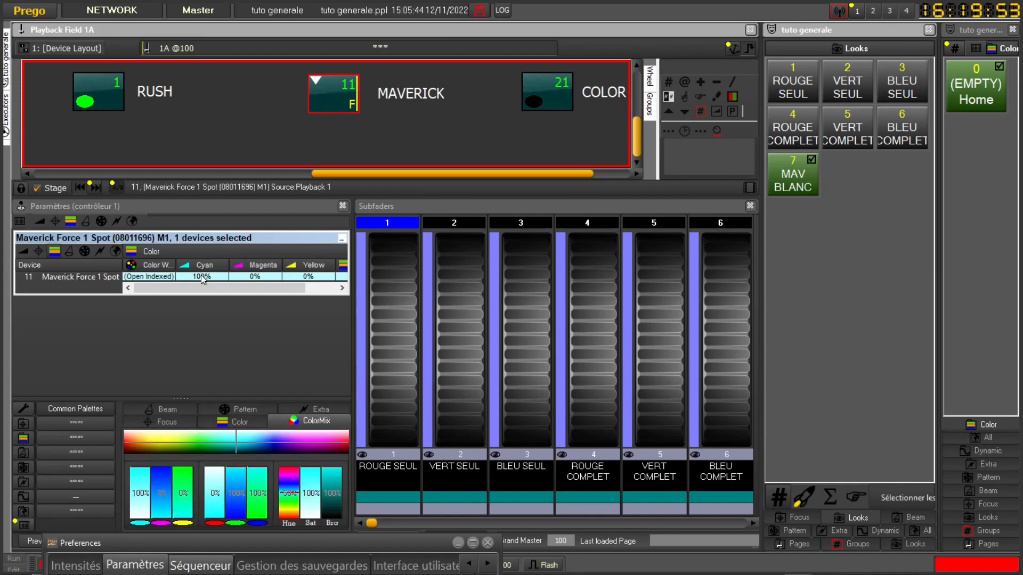
{"action": "left_click_drag", "start_coordinate": [352, 276], "coordinate": [360, 276]}
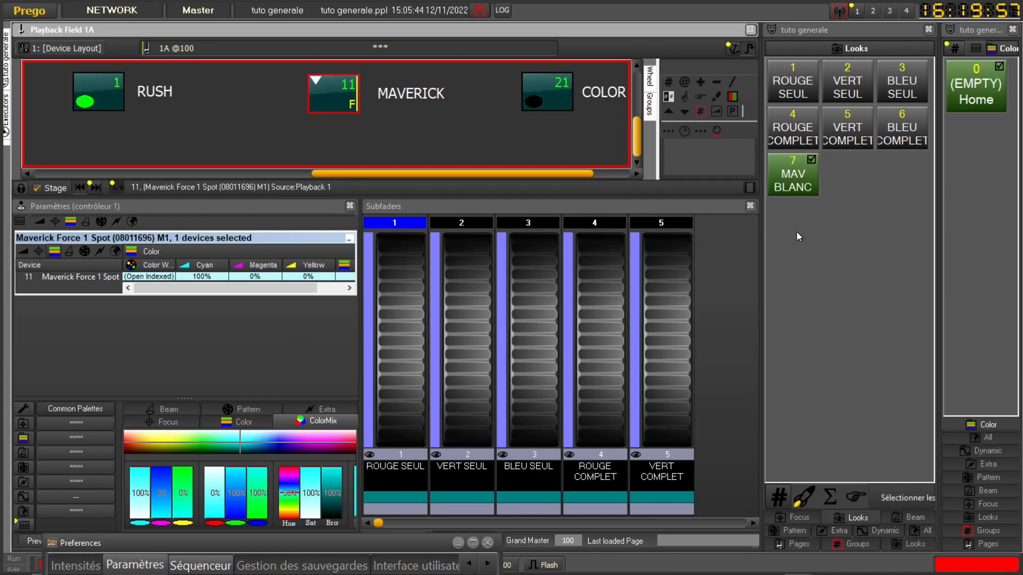
Assign the MAV BLANC Look to subfader 5 in place of VERT COMPLET, and run the subfader up and back to zero.
{"action": "left_click_drag", "start_coordinate": [808, 183], "coordinate": [716, 422]}
{"action": "left_click_drag", "start_coordinate": [669, 456], "coordinate": [669, 455]}
{"action": "left_click", "coordinate": [733, 524]}
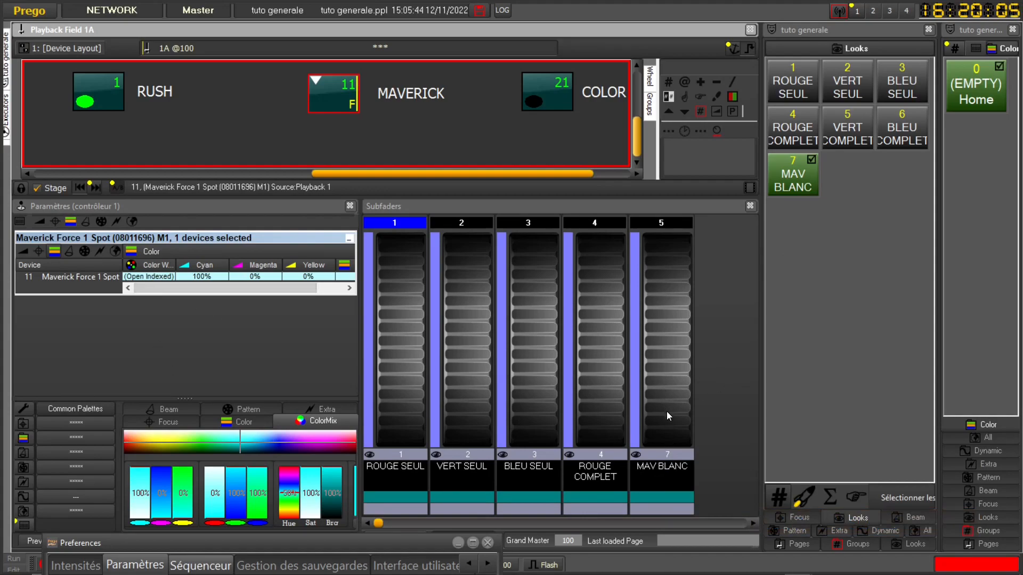
{"action": "left_click_drag", "start_coordinate": [666, 414], "coordinate": [646, 496]}
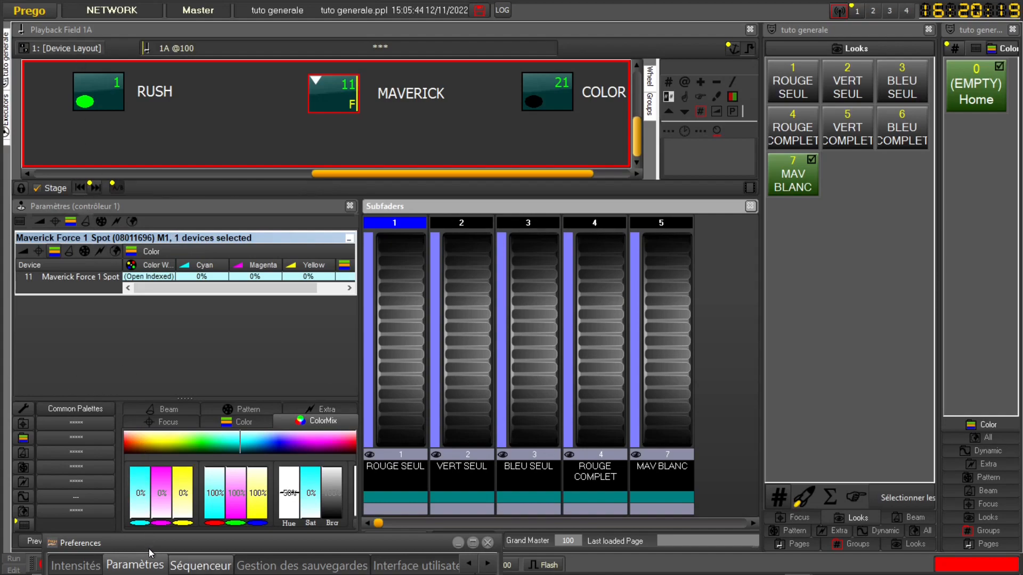
Set the MAVERICK's Cyan to 100% and test the MAV BLANC subfader again, returning it to zero.
{"action": "left_click_drag", "start_coordinate": [147, 552], "coordinate": [130, 256]}
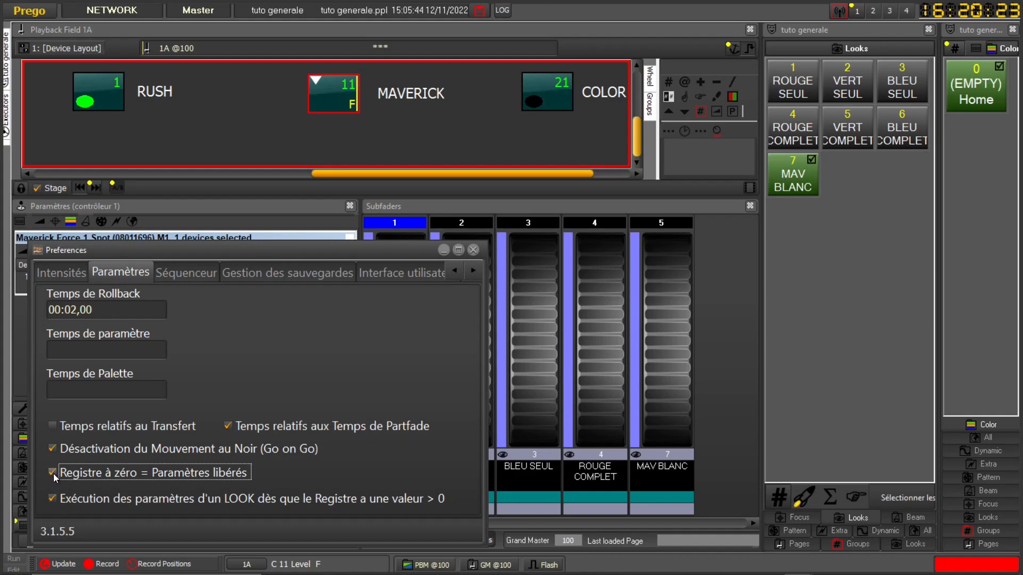
{"action": "left_click_drag", "start_coordinate": [205, 251], "coordinate": [174, 463]}
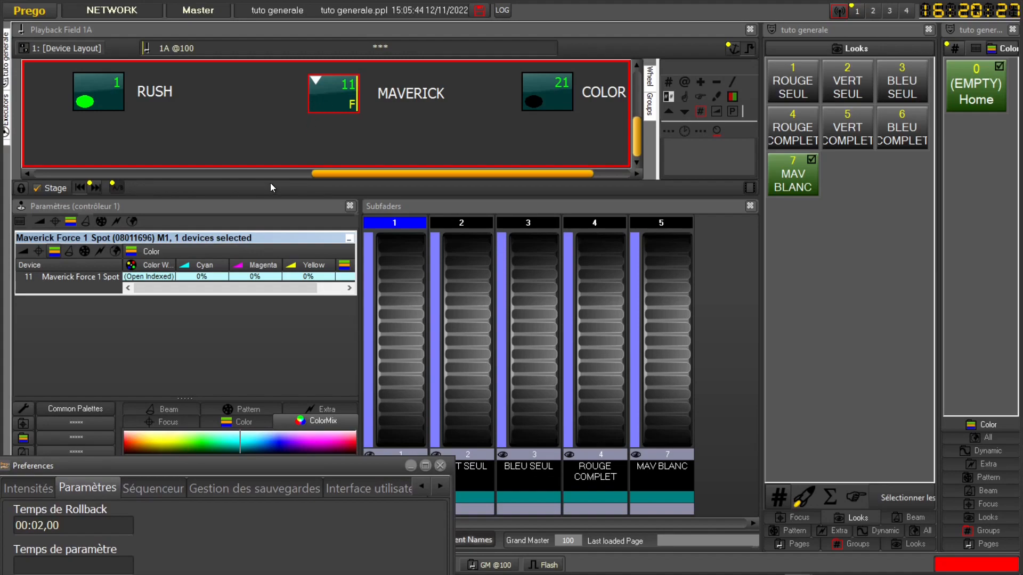
{"action": "double_click", "coordinate": [205, 276]}
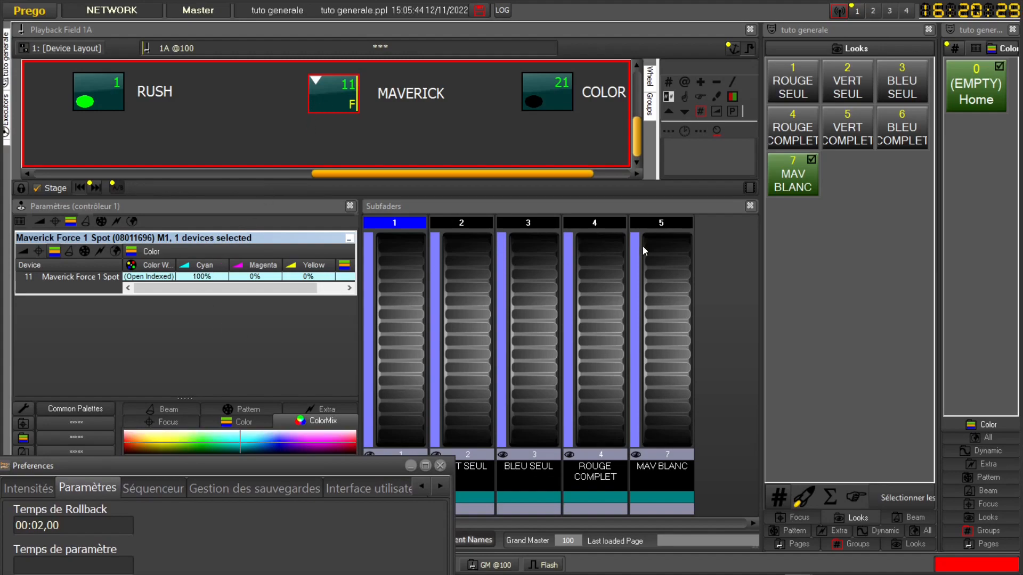
{"action": "left_click", "coordinate": [670, 384]}
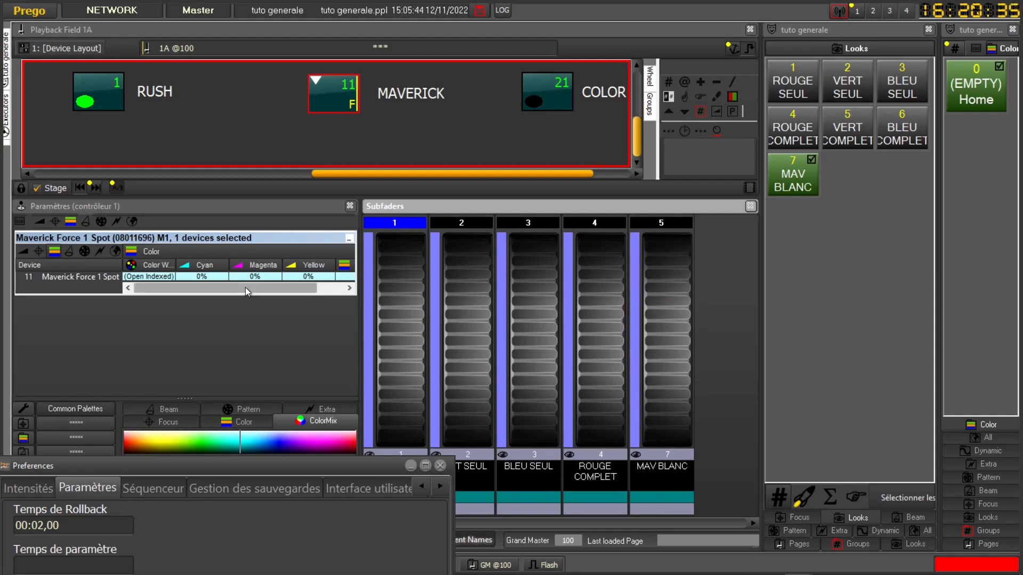
Enable "Registre à zéro = Paramètres libérés" and disable "Exécution des paramètres d'un LOOK dès que le Registre a une valeur > 0".
{"action": "left_click_drag", "start_coordinate": [168, 471], "coordinate": [227, 245]}
{"action": "left_click", "coordinate": [78, 463]}
{"action": "left_click", "coordinate": [79, 488]}
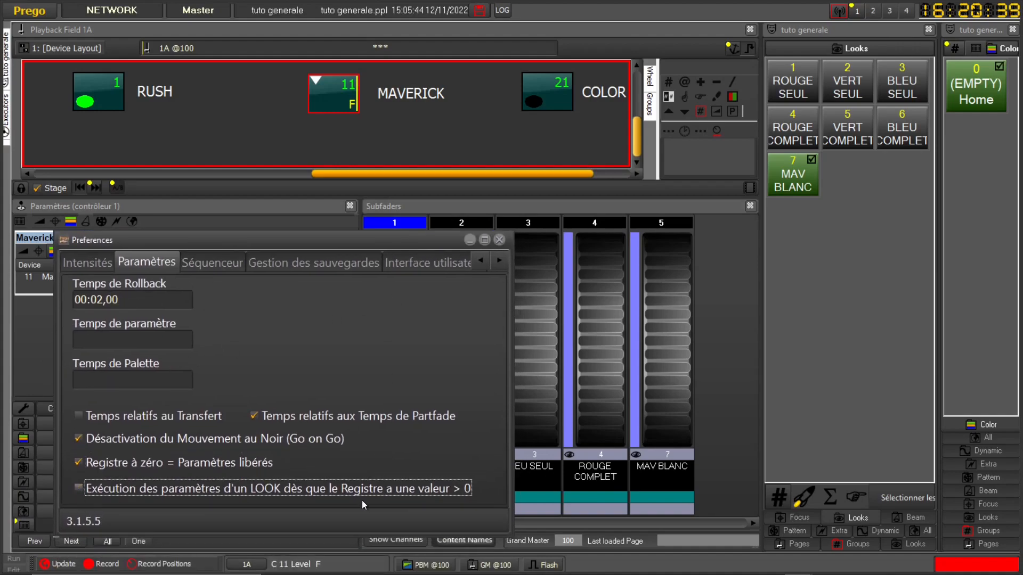
Restore the MAVERICK's Cyan to 100% and run the MAV BLANC subfader up and back down to zero under the new preferences.
{"action": "left_click_drag", "start_coordinate": [318, 243], "coordinate": [273, 369]}
{"action": "double_click", "coordinate": [200, 277]}
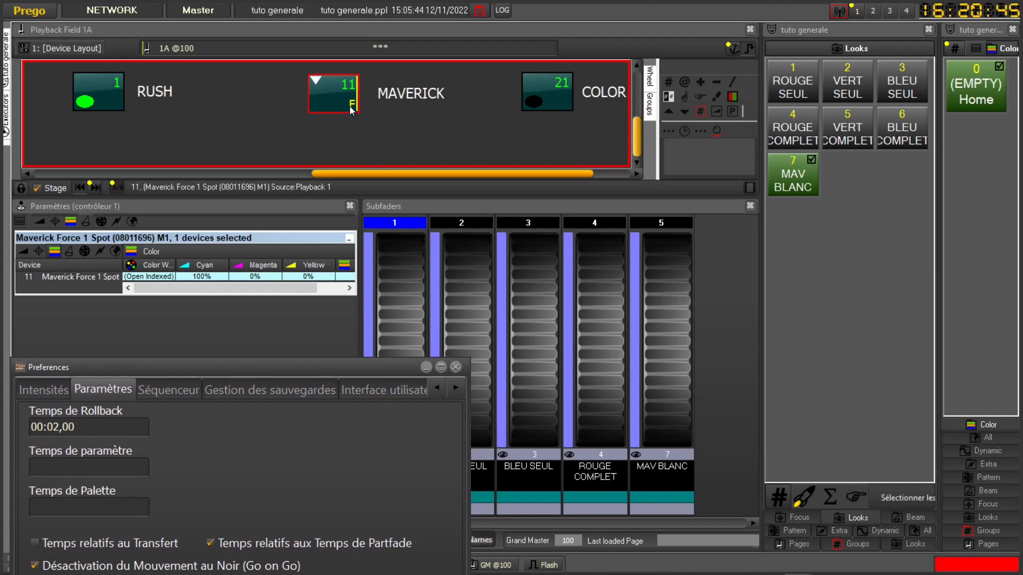
{"action": "left_click_drag", "start_coordinate": [657, 382], "coordinate": [676, 276]}
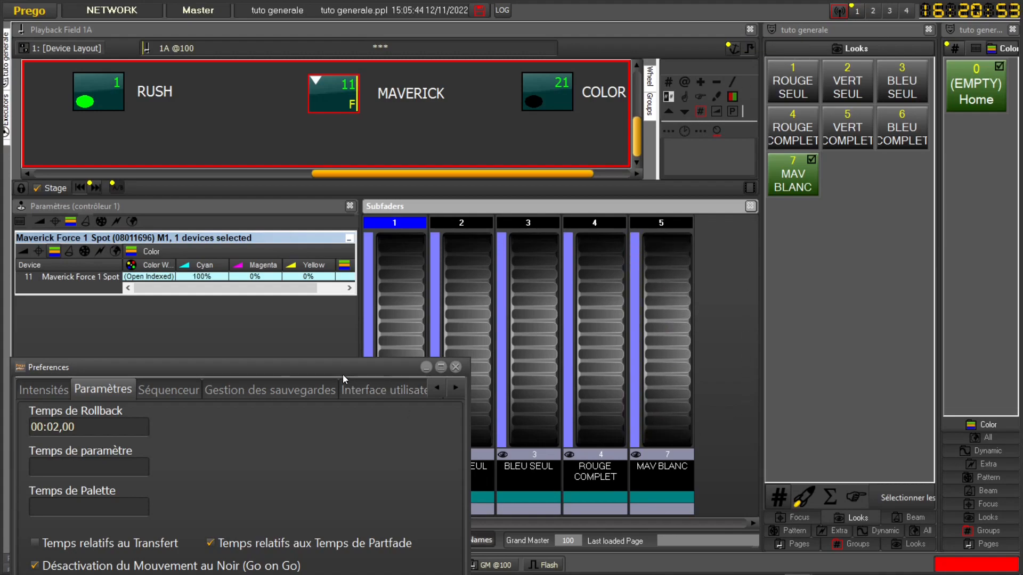
Recheck the Look execution preference, and raise the MAV BLANC subfader gradually through 13 before returning it to zero.
{"action": "left_click_drag", "start_coordinate": [285, 366], "coordinate": [329, 306]}
{"action": "left_click_drag", "start_coordinate": [313, 298], "coordinate": [300, 250]}
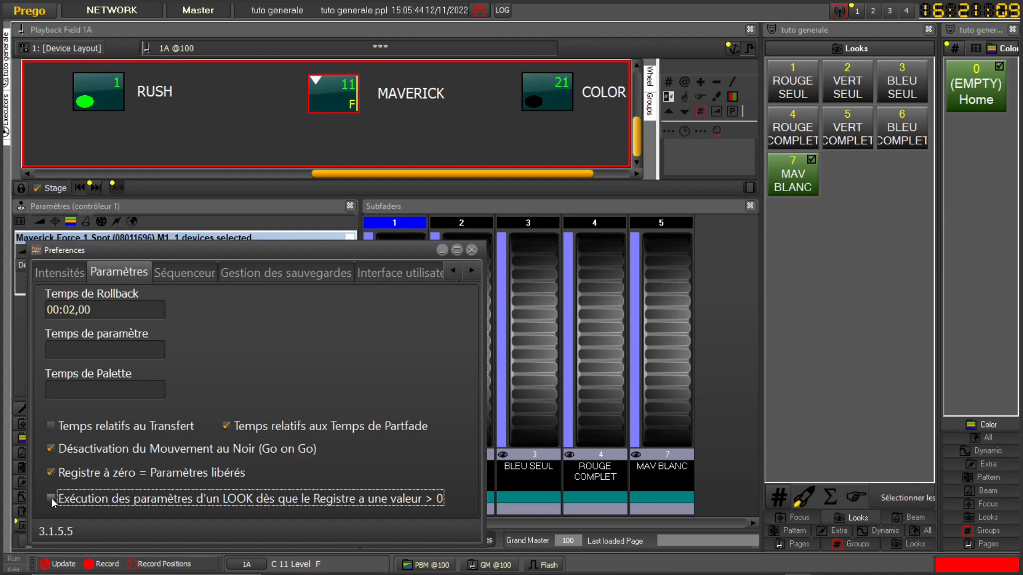
{"action": "left_click_drag", "start_coordinate": [220, 248], "coordinate": [212, 251]}
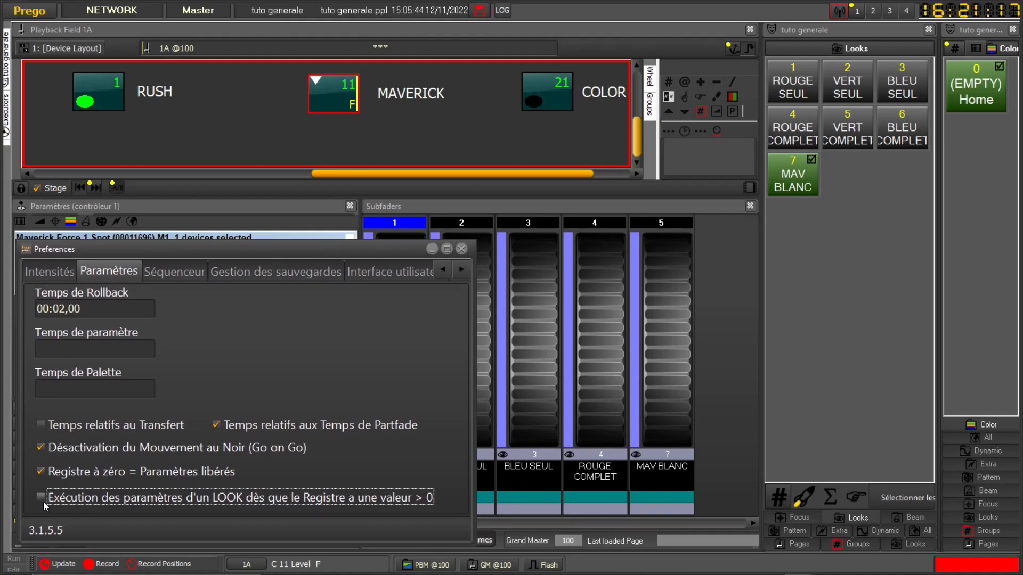
{"action": "left_click_drag", "start_coordinate": [229, 251], "coordinate": [231, 296]}
{"action": "left_click_drag", "start_coordinate": [667, 404], "coordinate": [698, 404]}
{"action": "left_click_drag", "start_coordinate": [241, 301], "coordinate": [223, 378]}
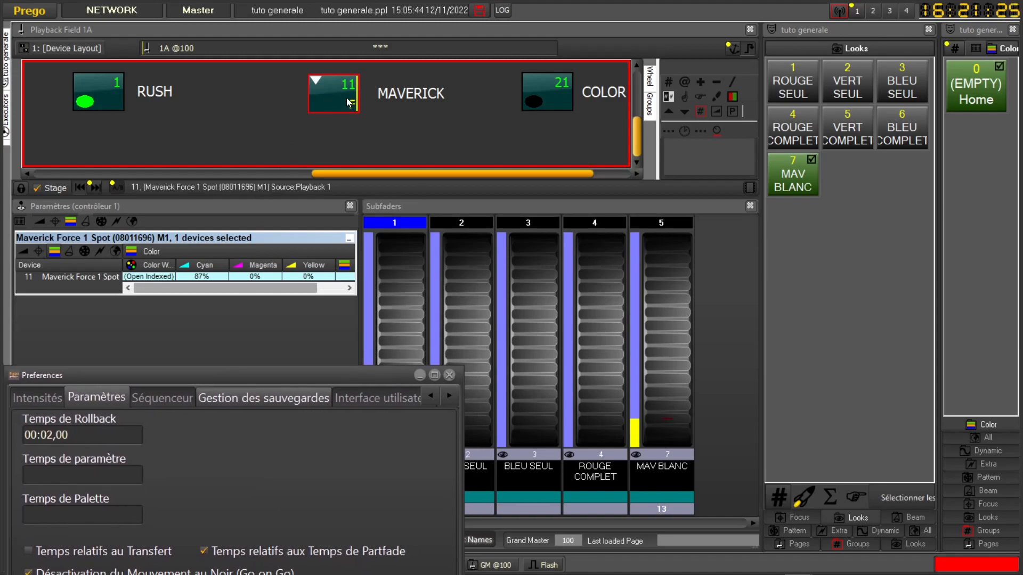
{"action": "left_click_drag", "start_coordinate": [660, 339], "coordinate": [720, 512]}
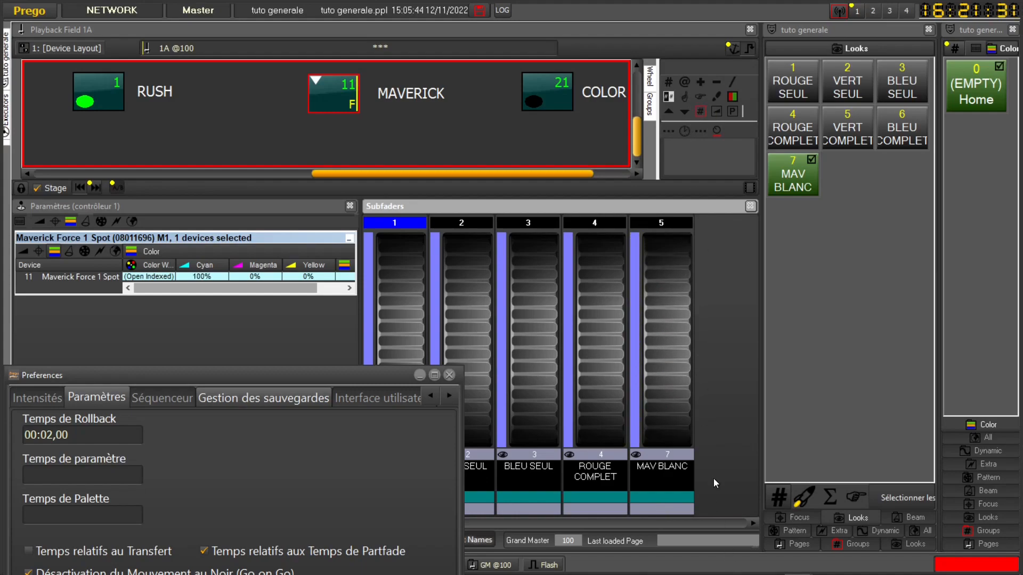
{"action": "left_click", "coordinate": [477, 135]}
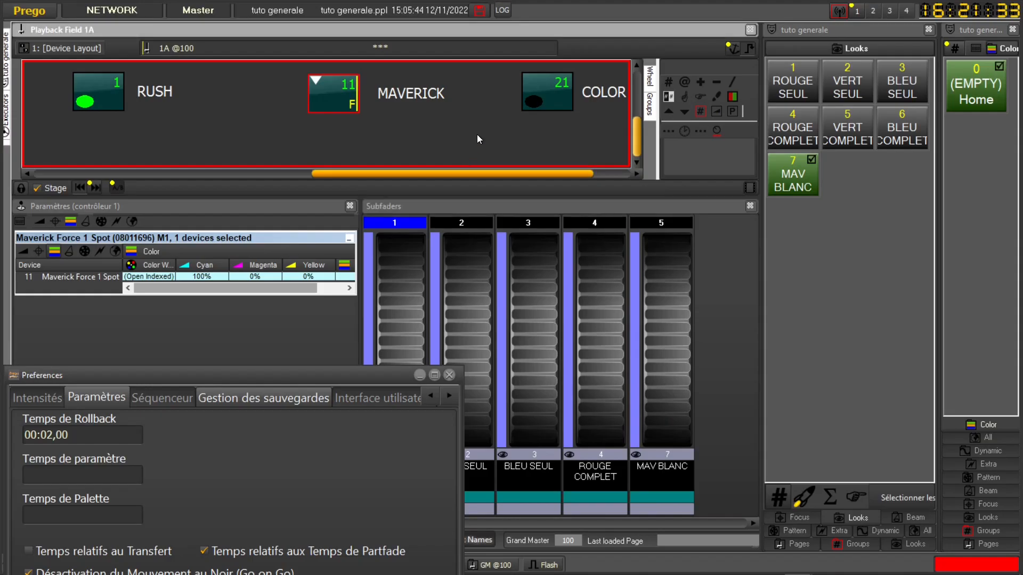